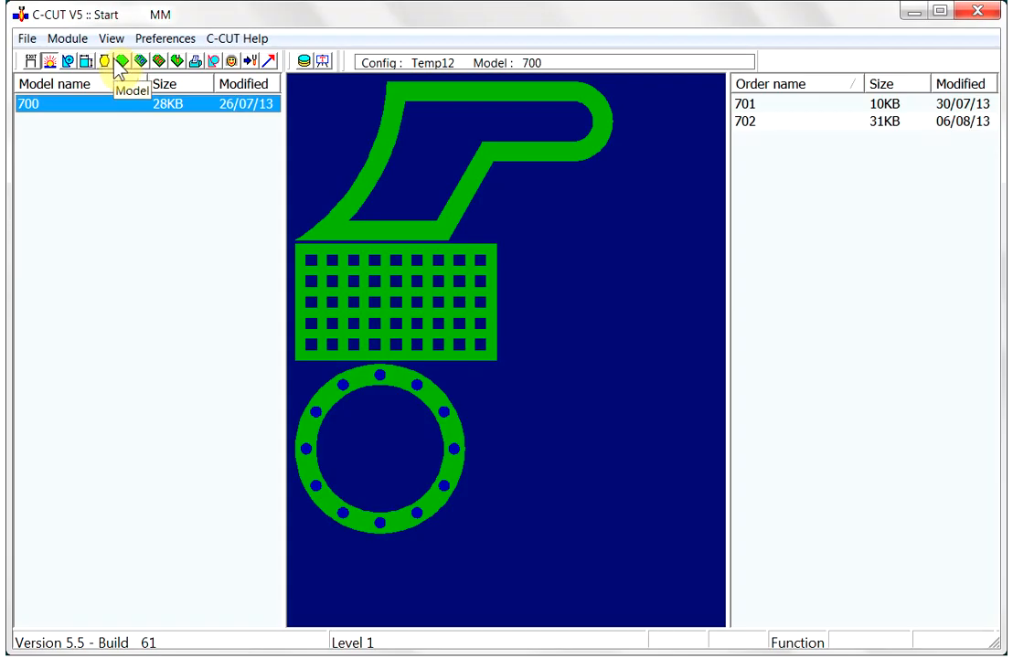
Step: Open model 700 in the Model module, display all its parts together, and view parts A1, A2 and A3 individually
left_click(105, 61)
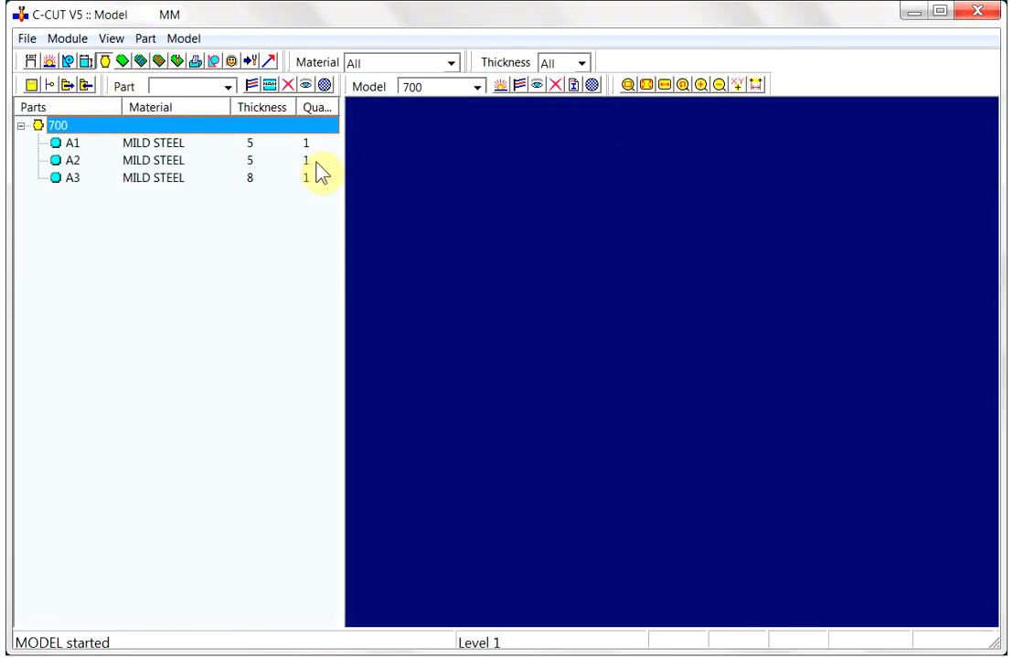
left_click(536, 85)
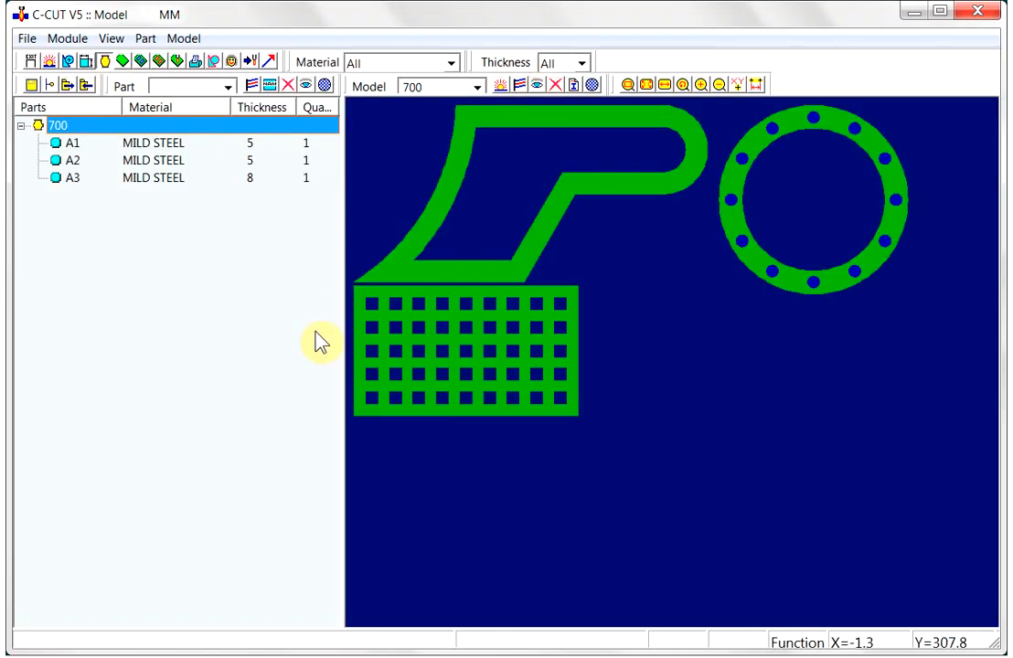
left_click(167, 145)
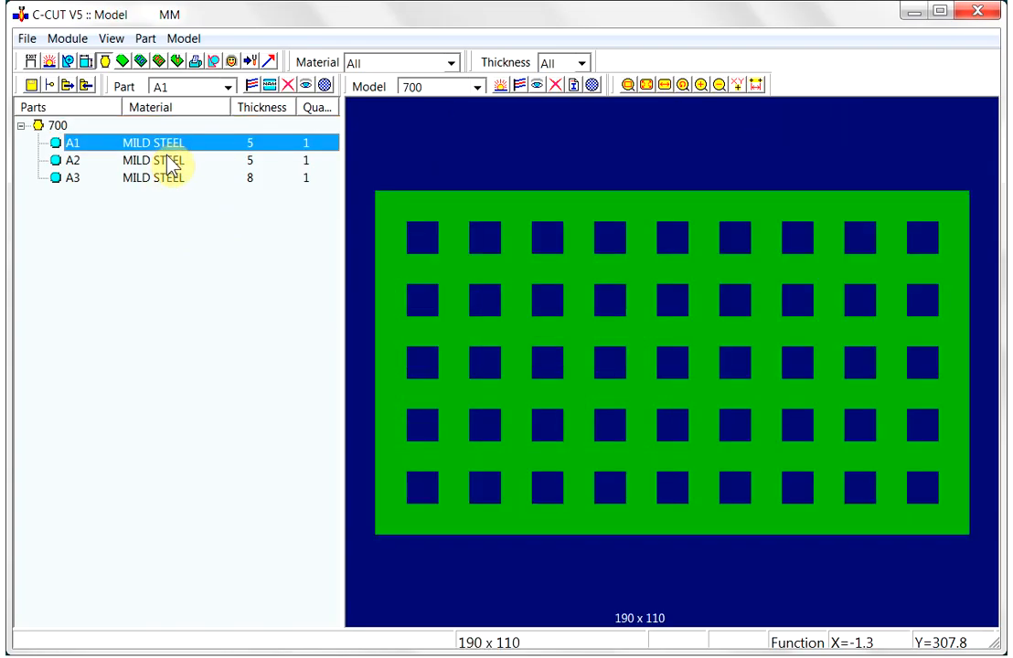
left_click(168, 161)
left_click(162, 181)
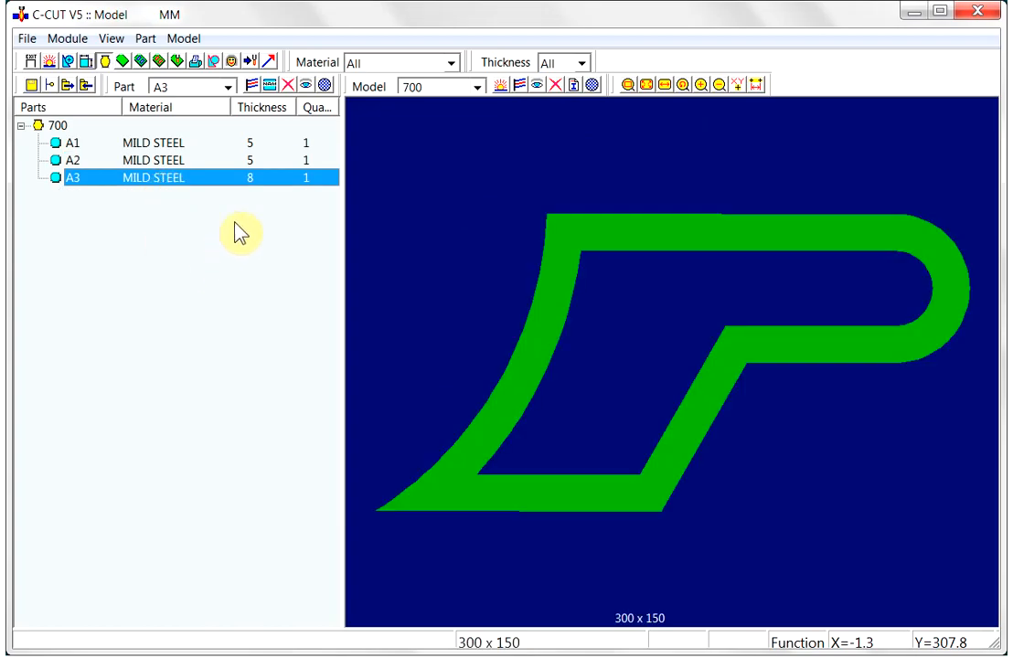
Step: Preview orders 701 and 702 in the Start module, and open order 702 in the Nest module
left_click(49, 60)
left_click(743, 106)
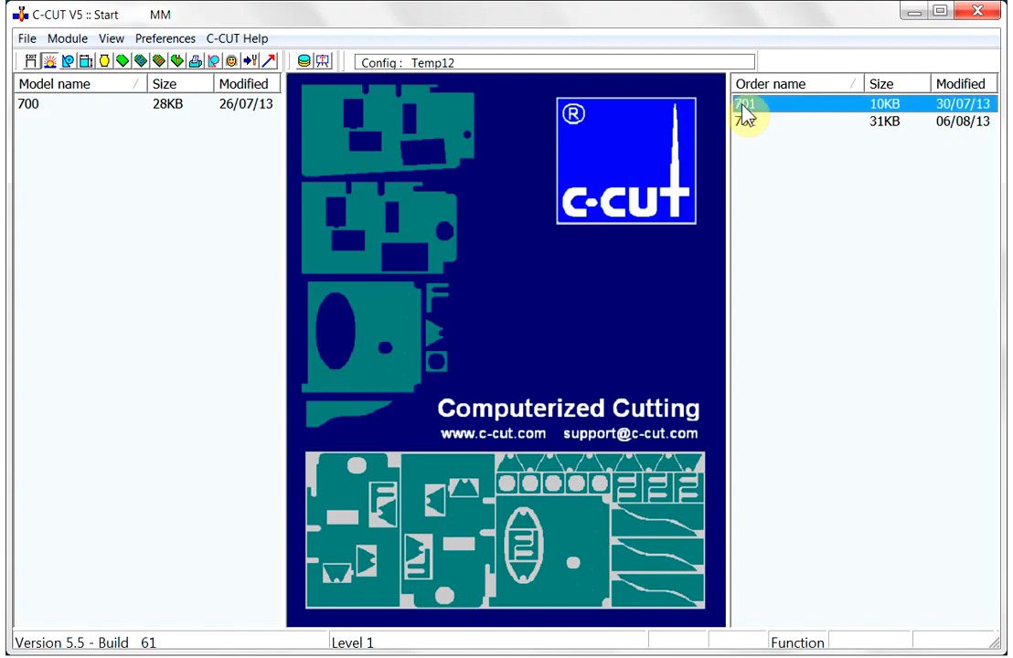
left_click(747, 121)
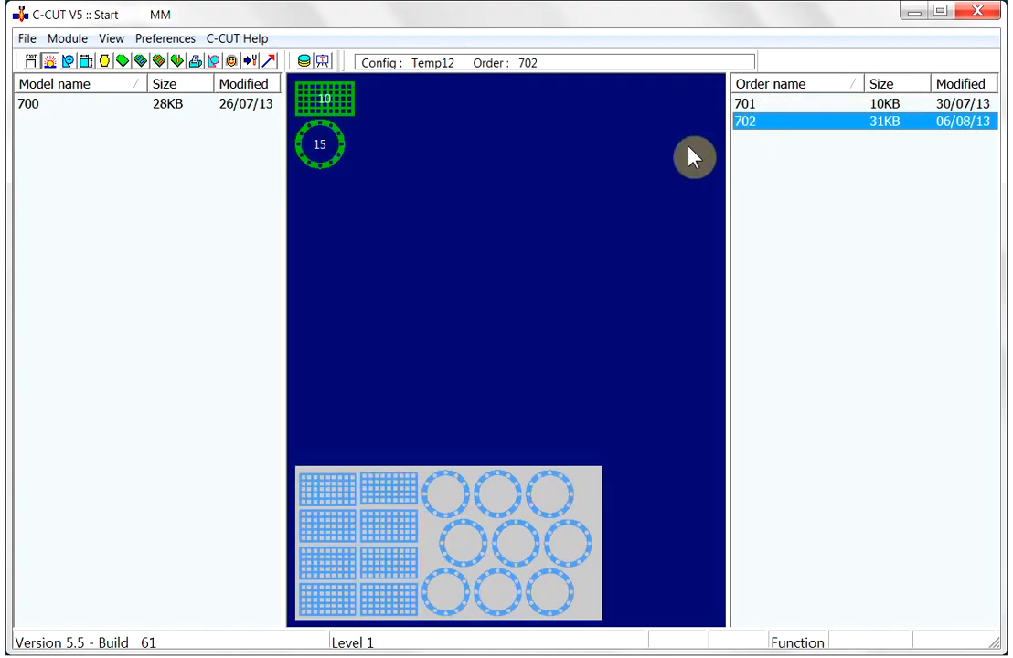
left_click(140, 60)
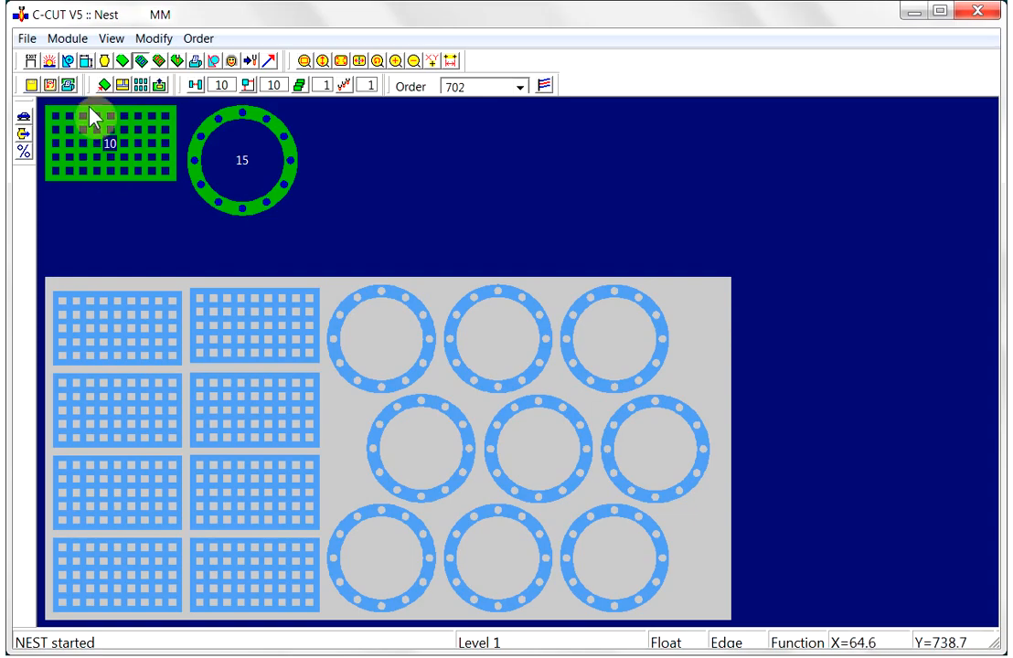
Step: Import A1.dxf as cut geometry in the Geometry module, replacing any existing geometry
left_click(68, 64)
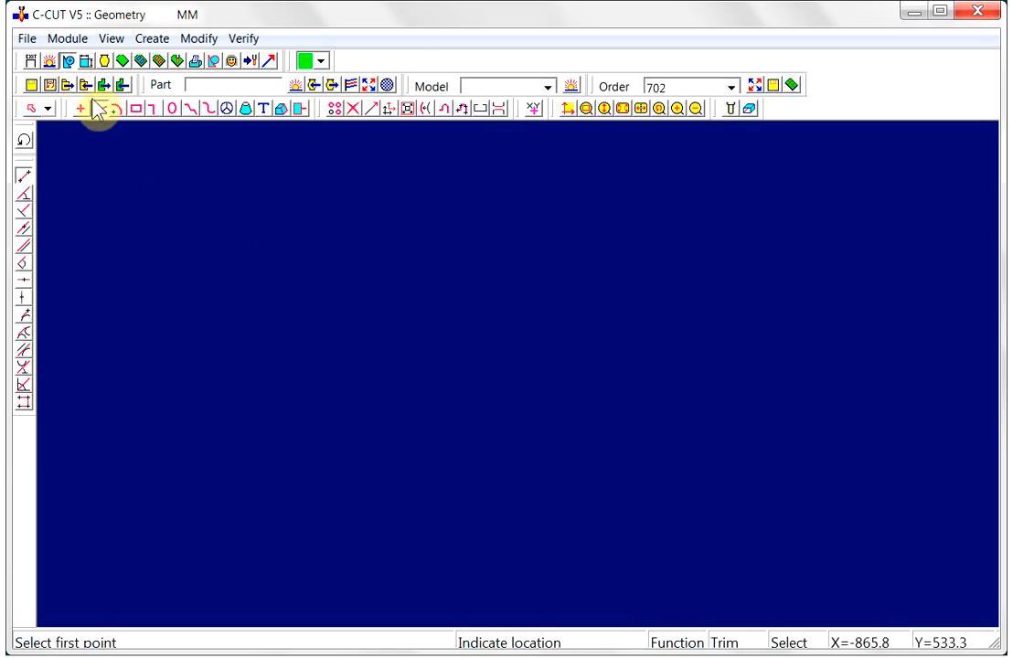
left_click(84, 85)
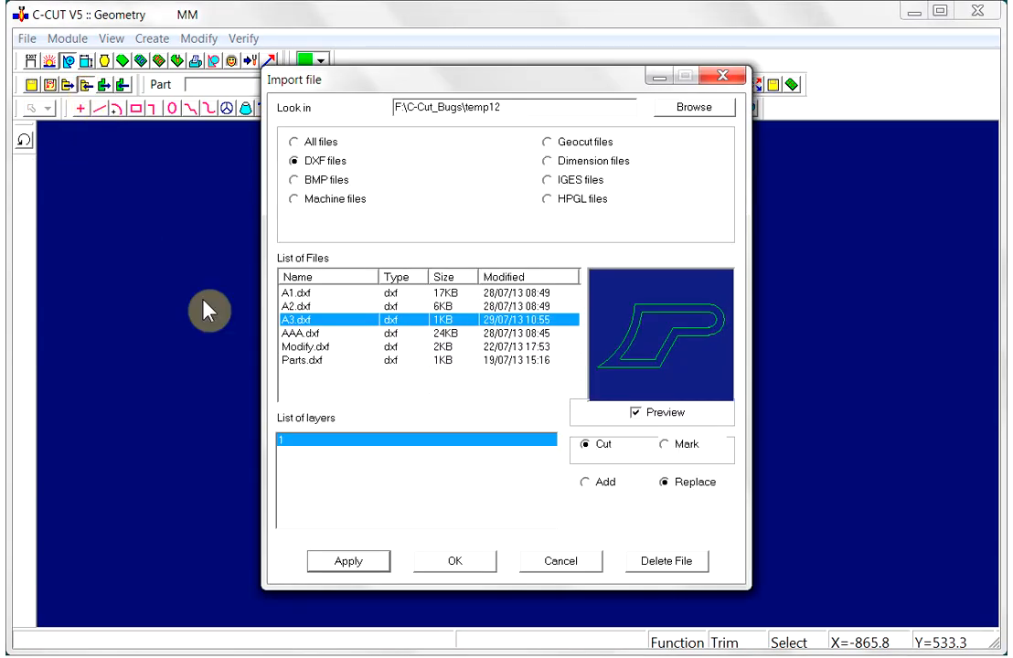
left_click(311, 292)
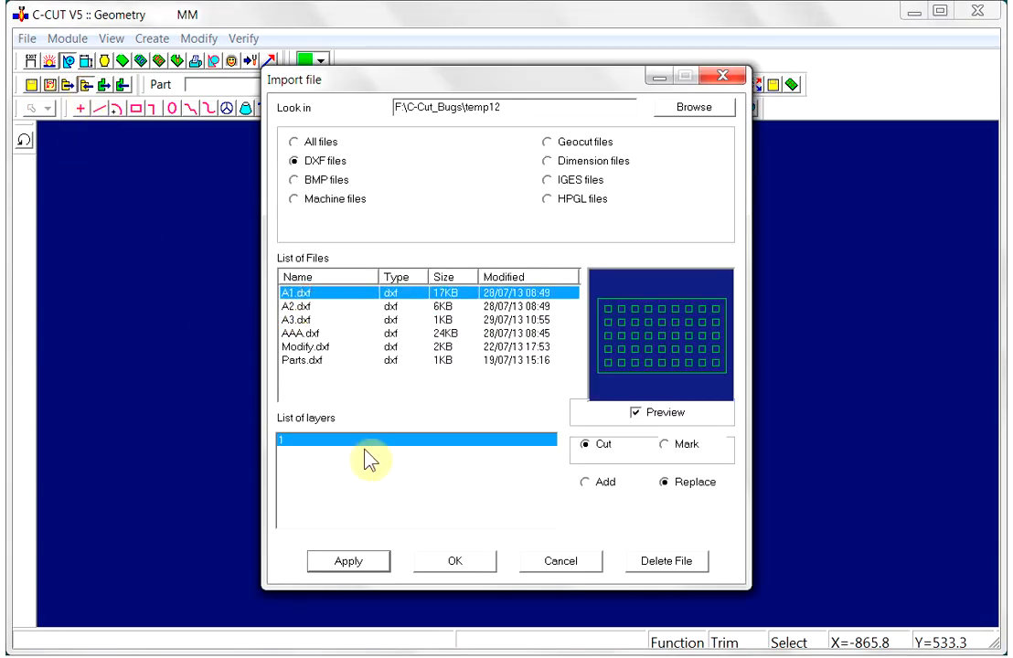
left_click(327, 569)
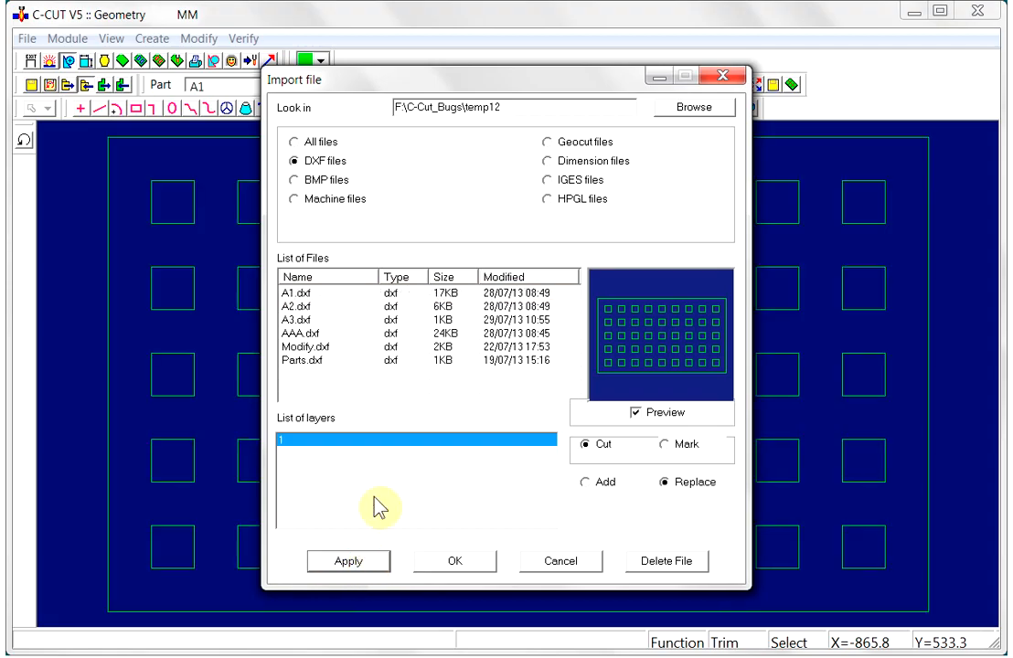
Step: Add the A2.dxf ring to the existing geometry and finish the import
left_click(299, 308)
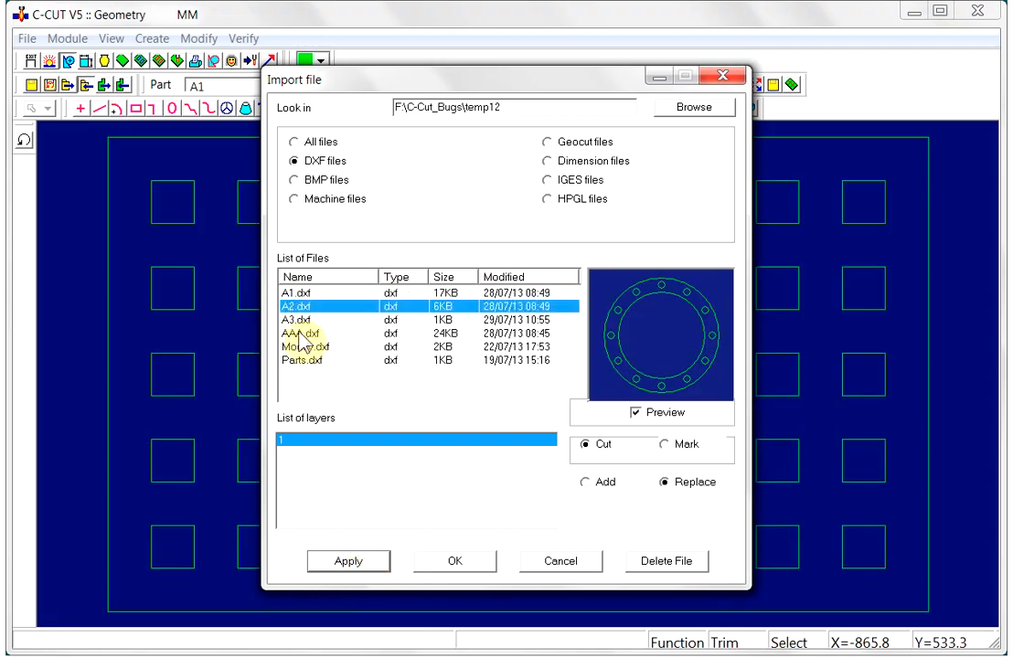
left_click(586, 484)
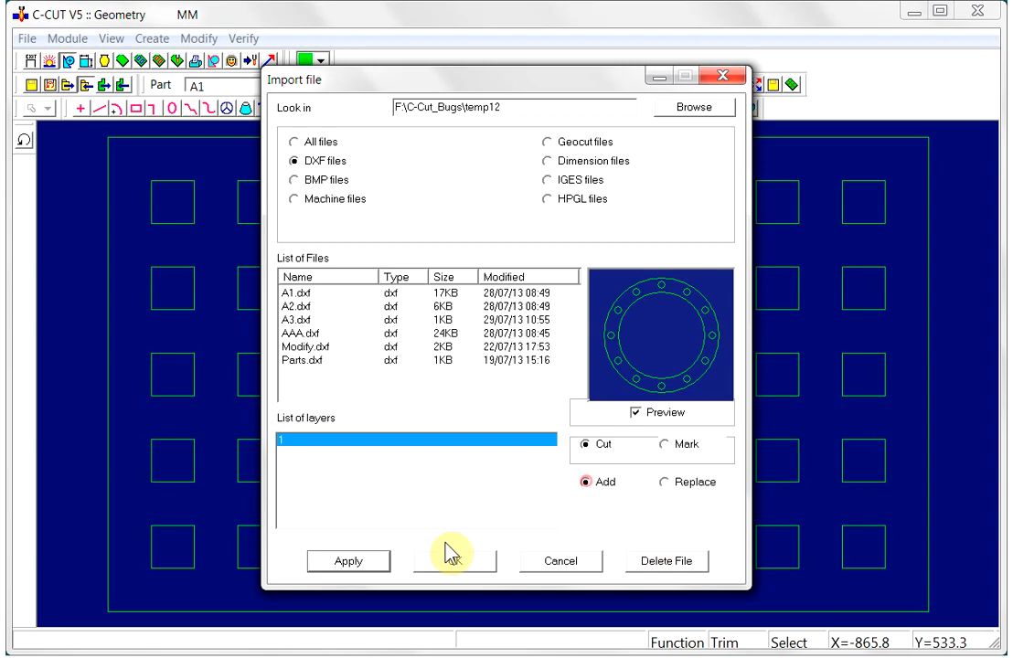
left_click(464, 564)
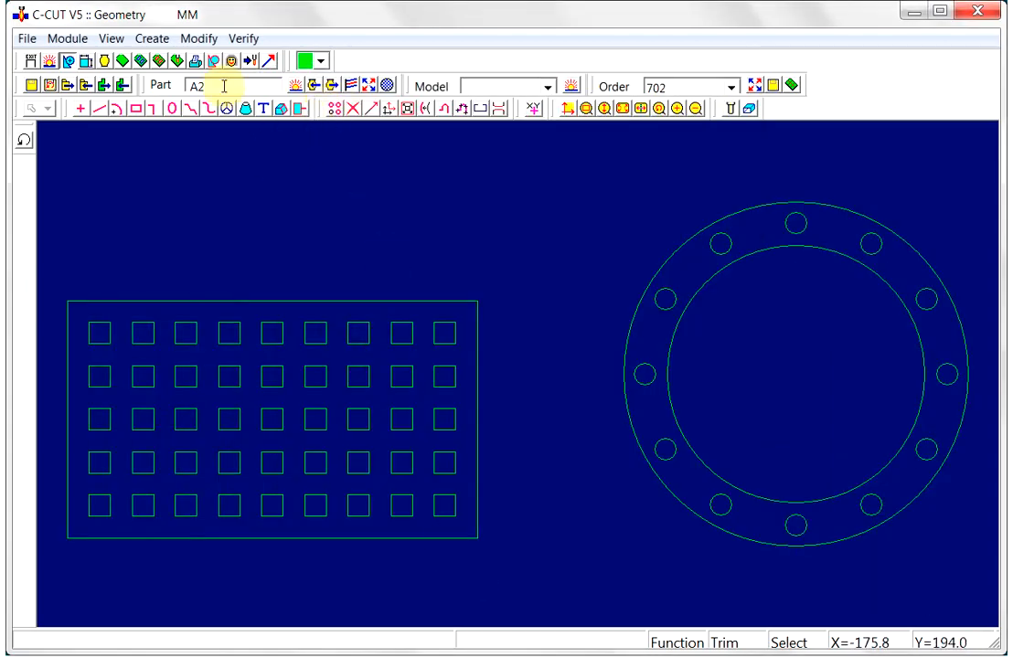
Step: Create a new model named 500 and name the current part C
left_click(571, 85)
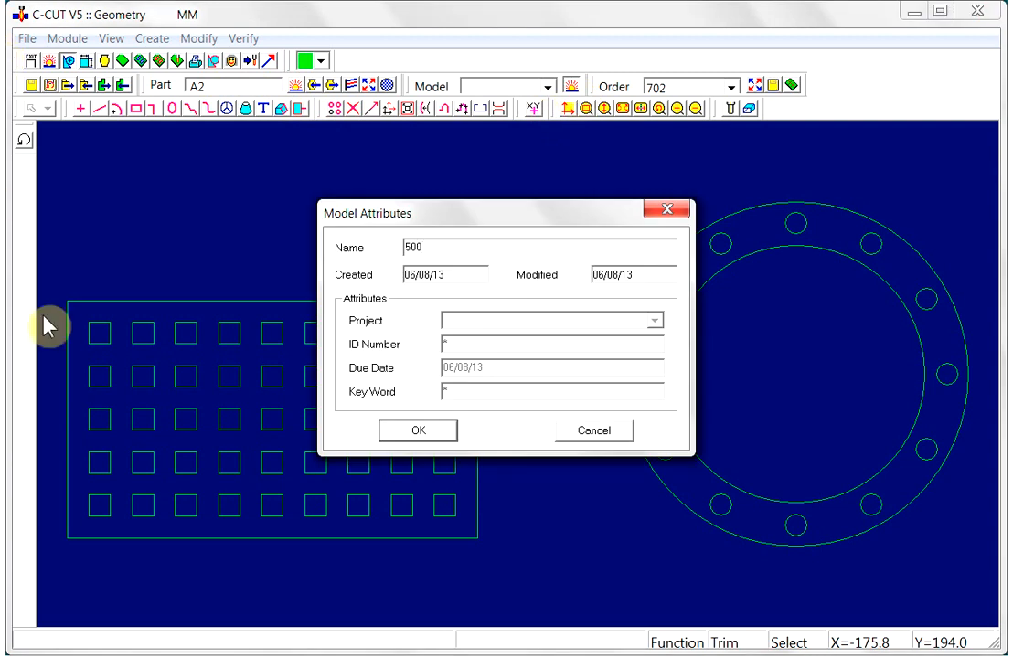
left_click(417, 431)
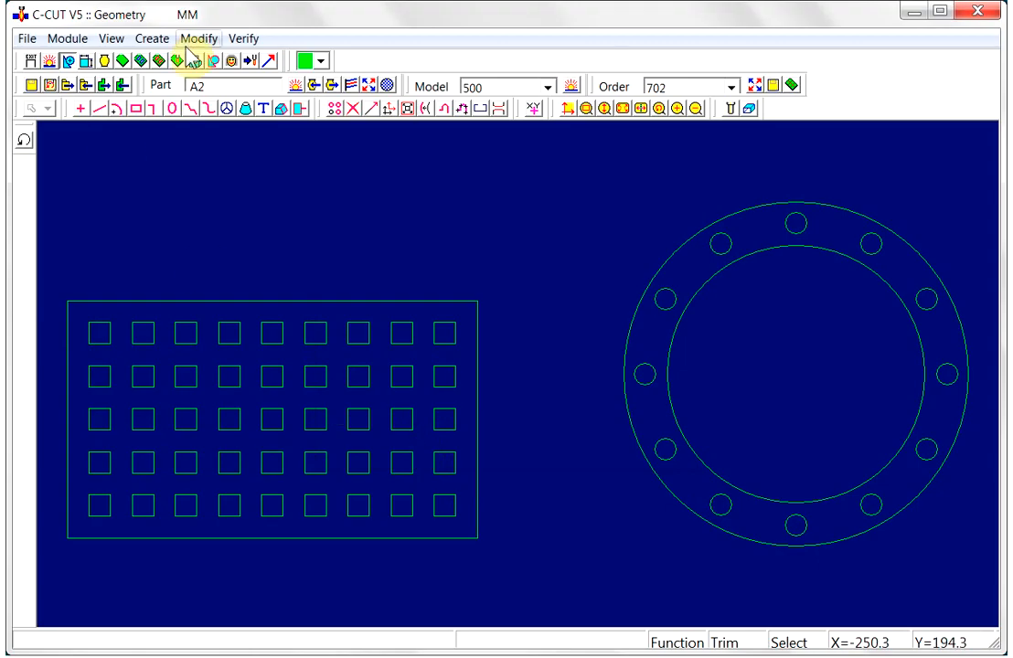
left_click(295, 86)
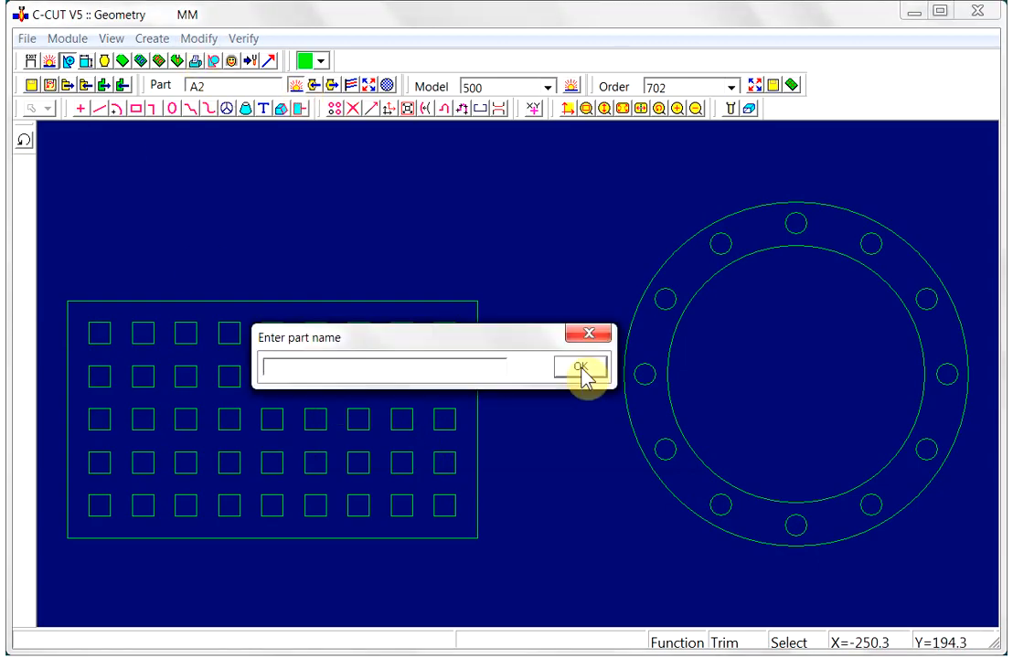
type("C")
left_click(585, 368)
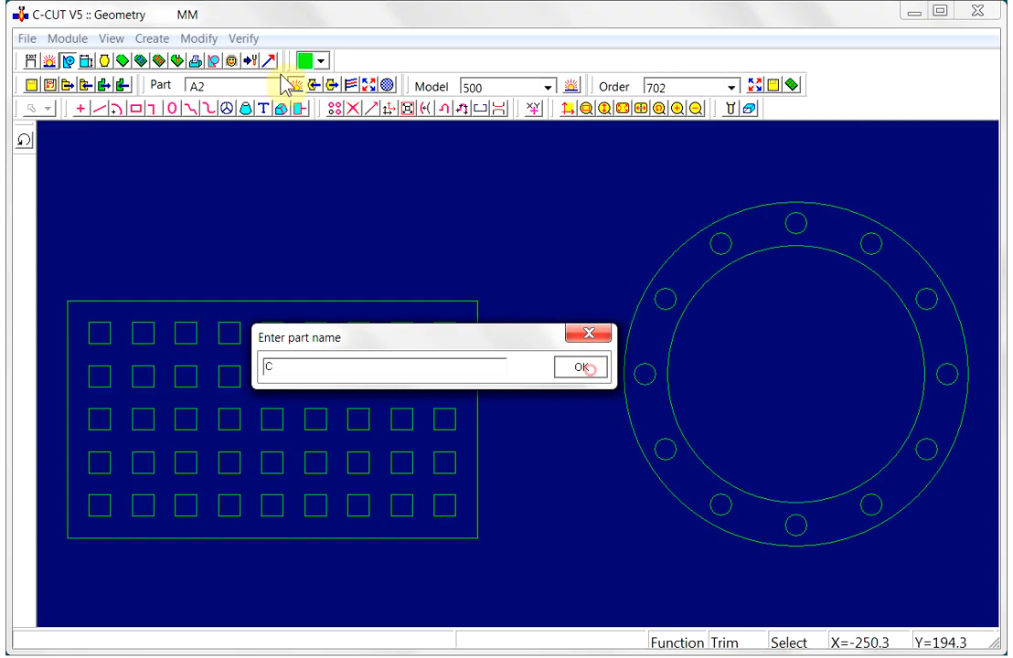
Step: Begin saving part C in the model, with material MILD STEEL and thickness 5
left_click(313, 85)
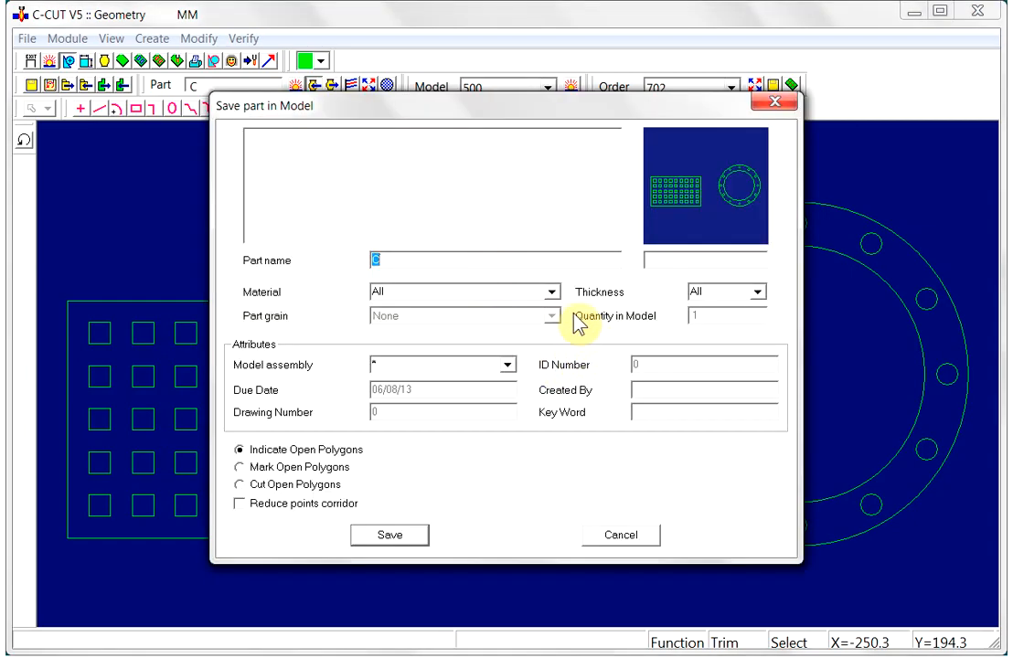
left_click(552, 292)
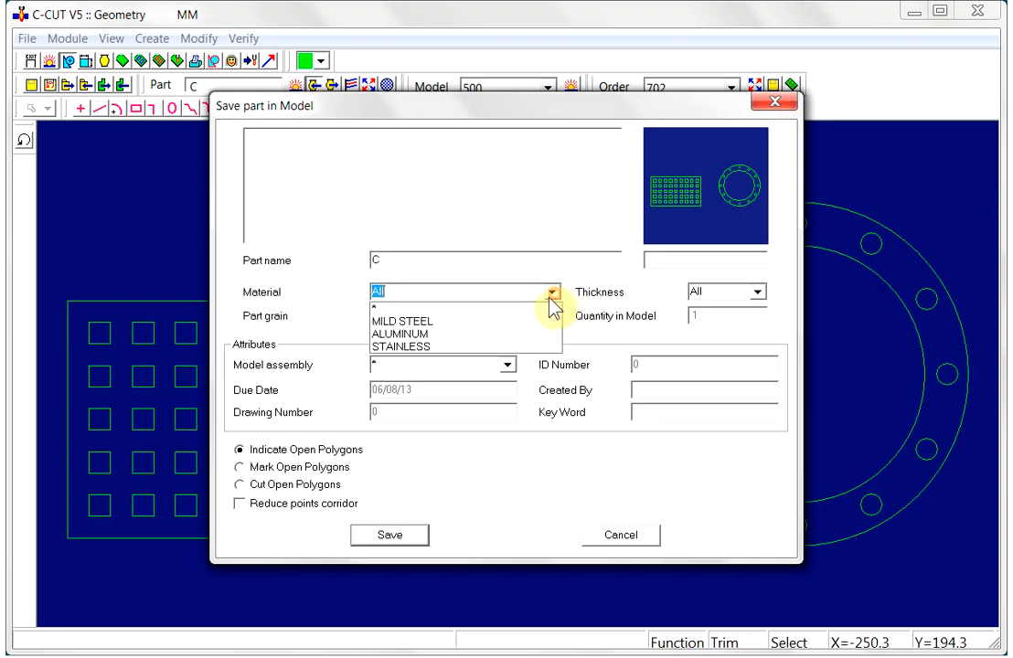
left_click(482, 320)
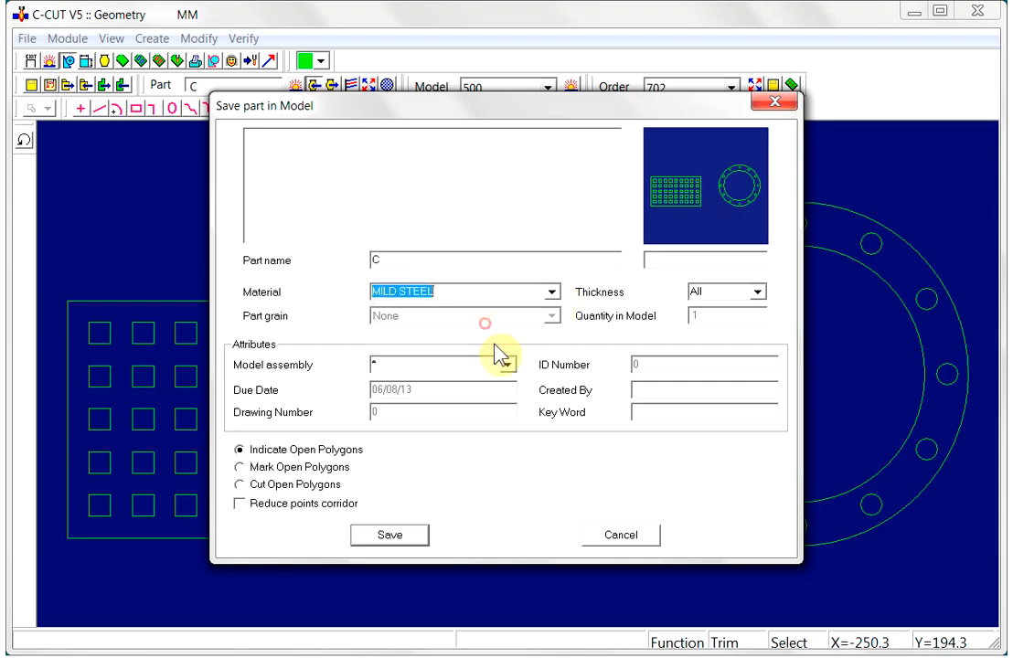
left_click(758, 292)
scroll(759, 477, "down", 5)
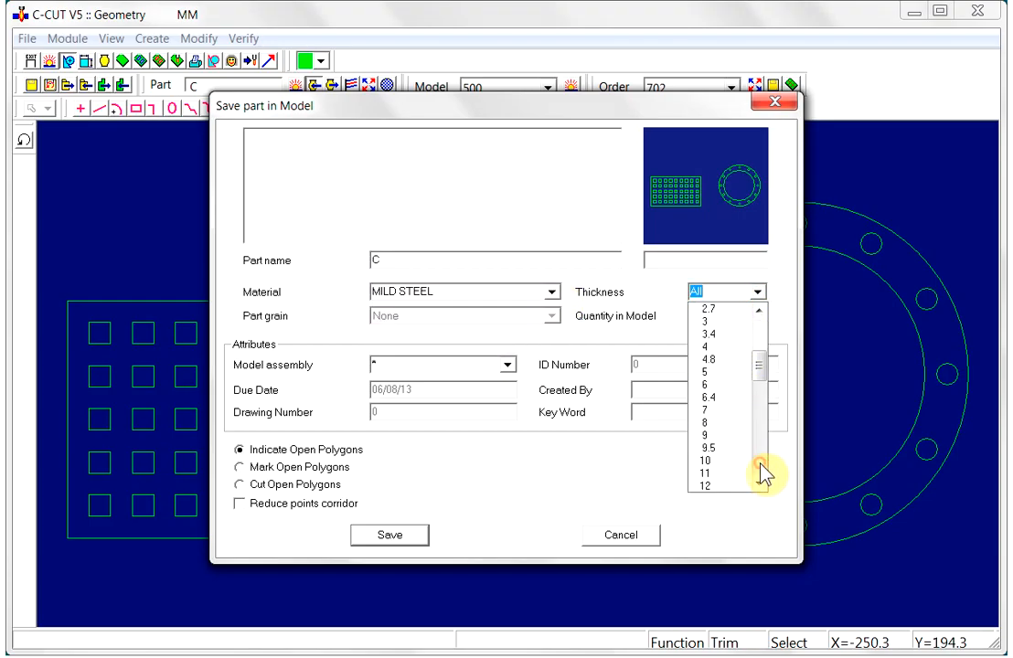
left_click(719, 336)
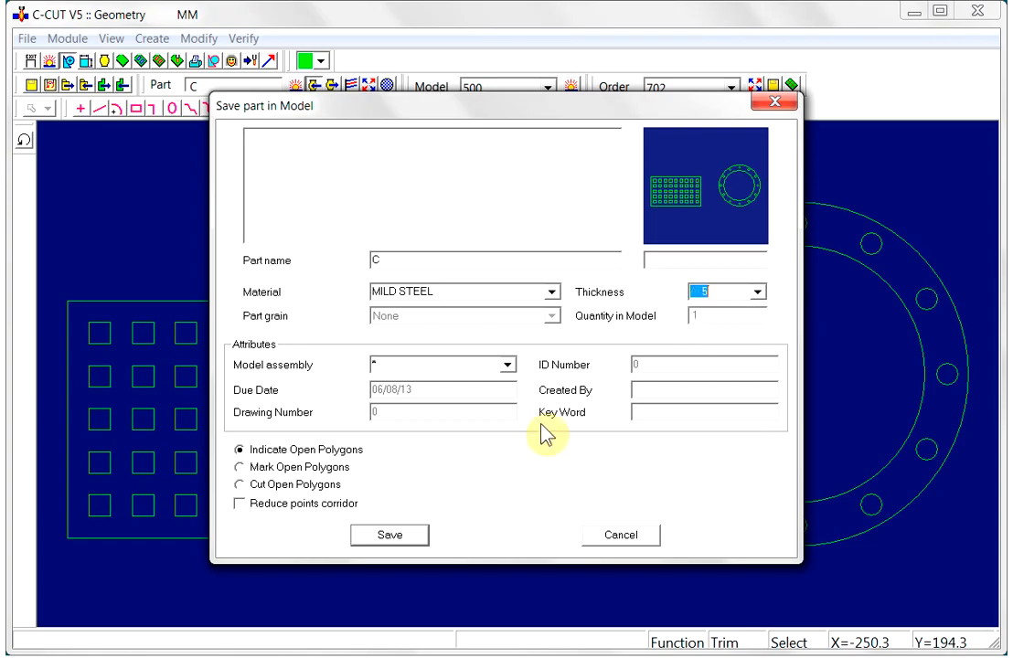
Step: Save the geometry in model 500 as multiple parts, and purge the geometry from the drawing area
left_click(376, 541)
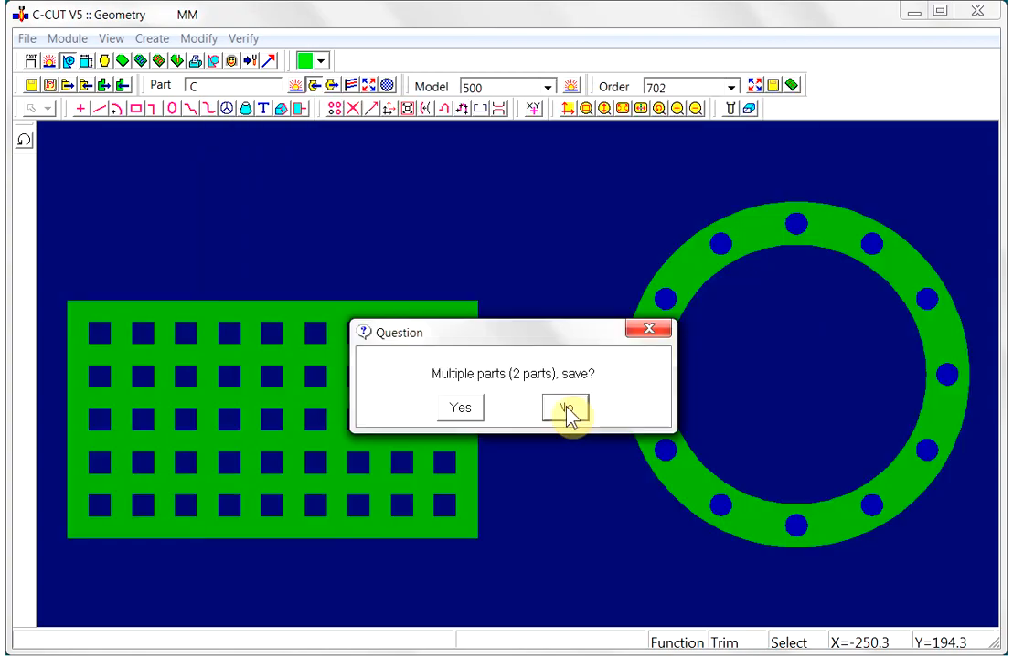
left_click(462, 409)
left_click(498, 359)
left_click(547, 409)
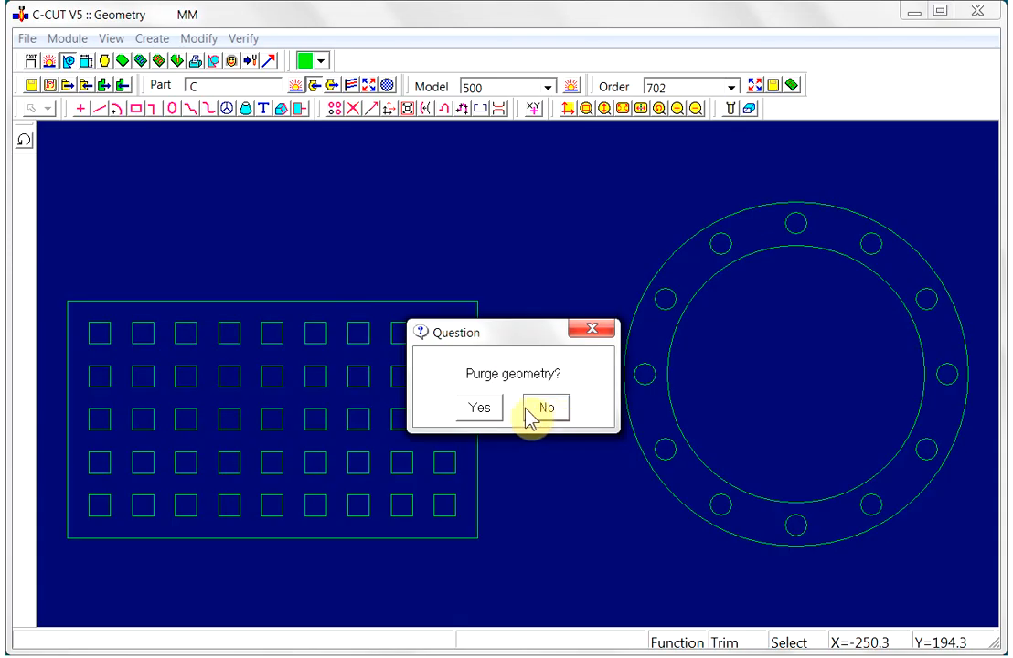
left_click(485, 412)
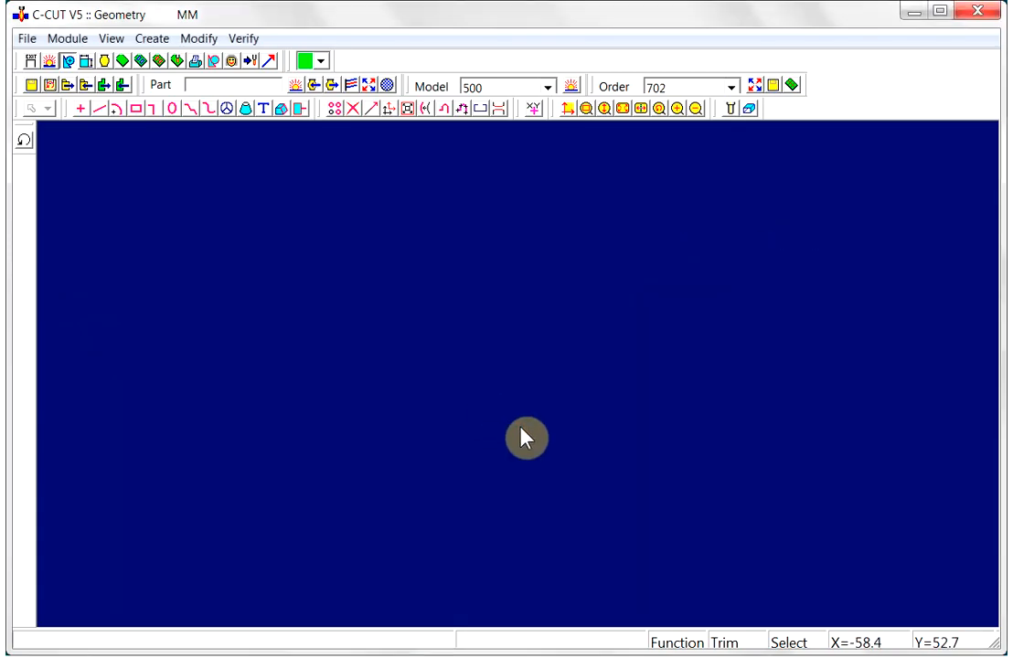
Step: Import A3.dxf as cut geometry with the Replace option
left_click(86, 85)
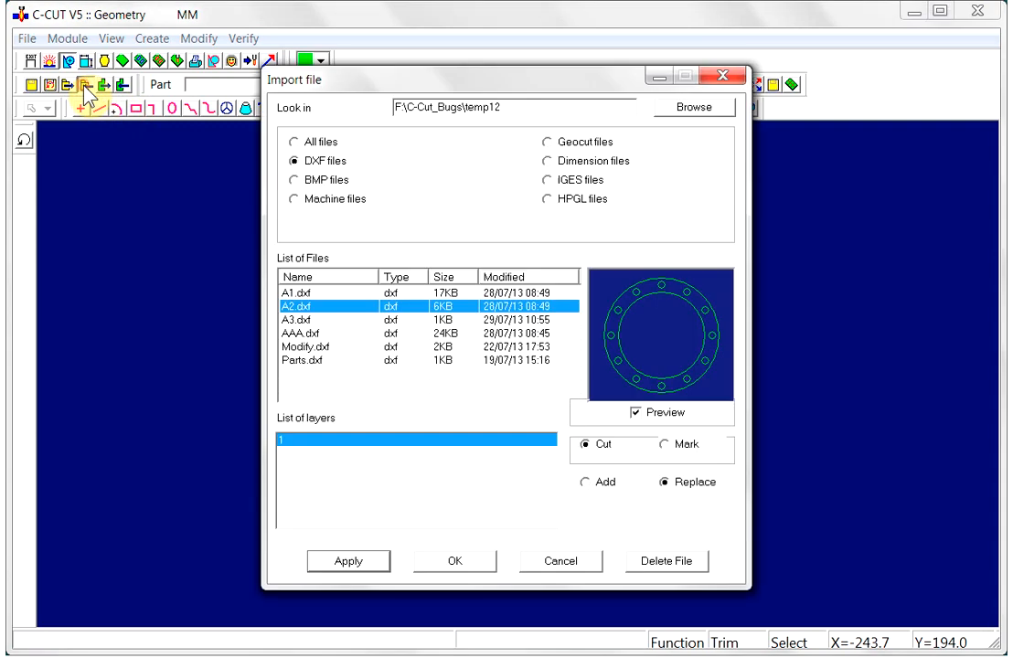
left_click(290, 320)
left_click(362, 568)
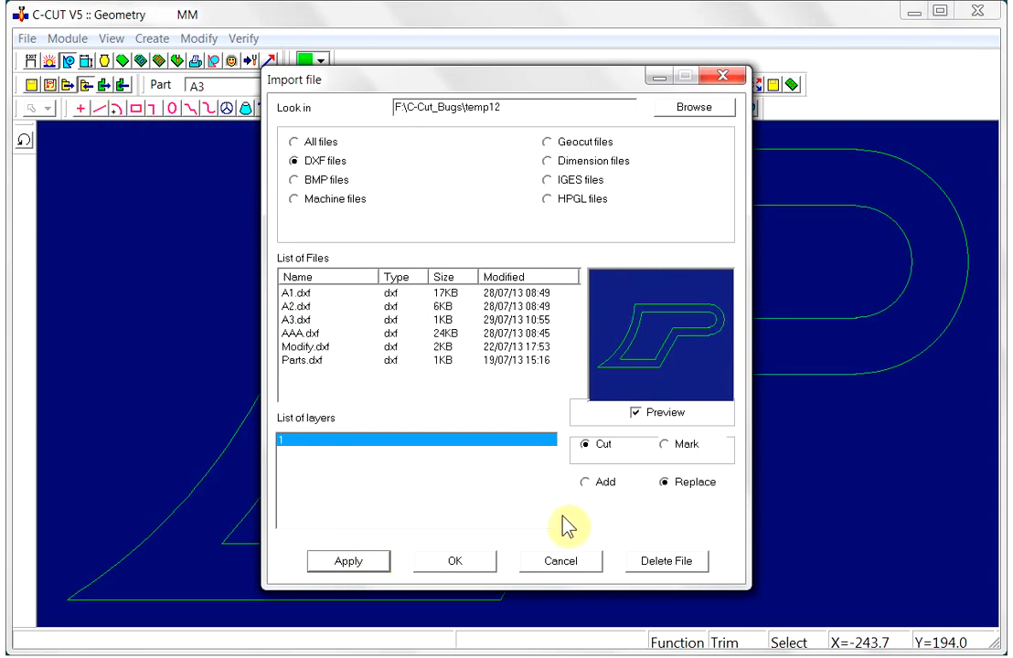
left_click(452, 567)
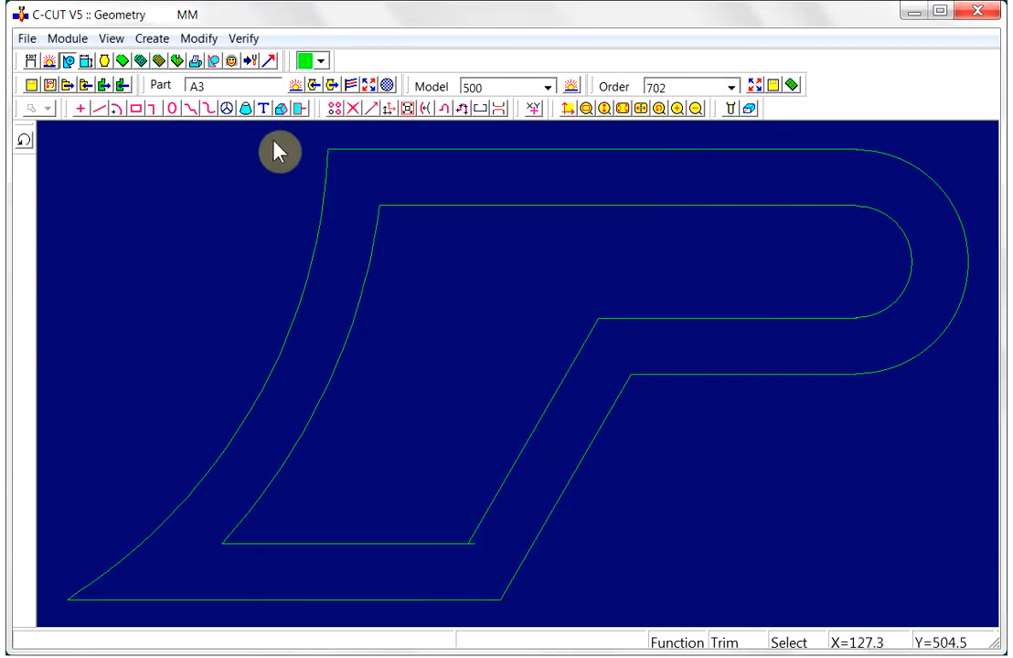
Step: Try to save the imported A3 shape in model 500 as part C3 with thickness 8
left_click(327, 86)
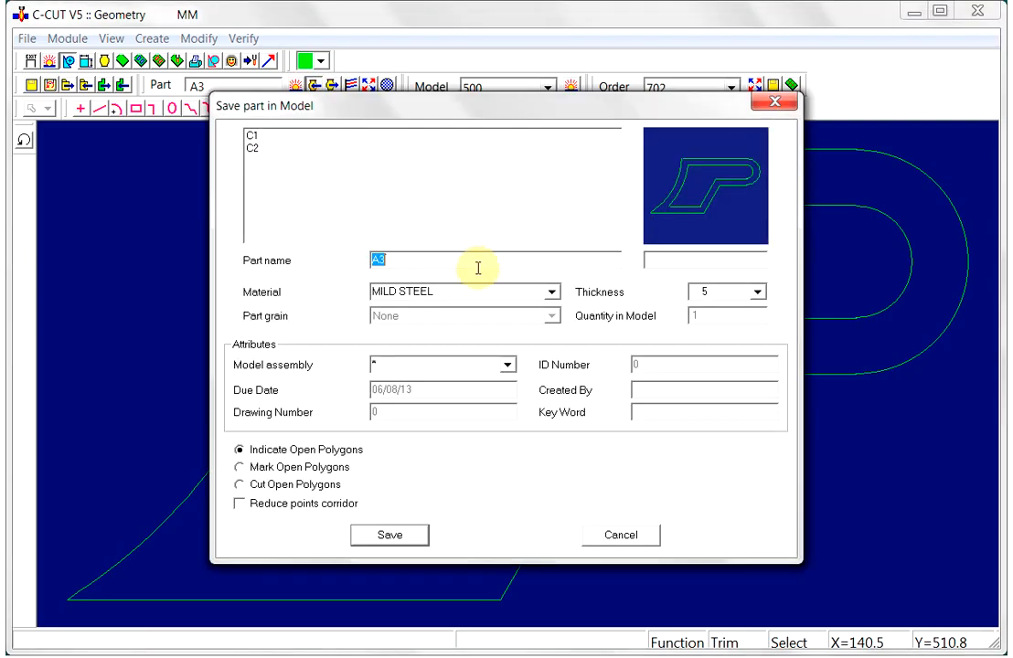
left_click(403, 264)
double_click(356, 260)
type("C")
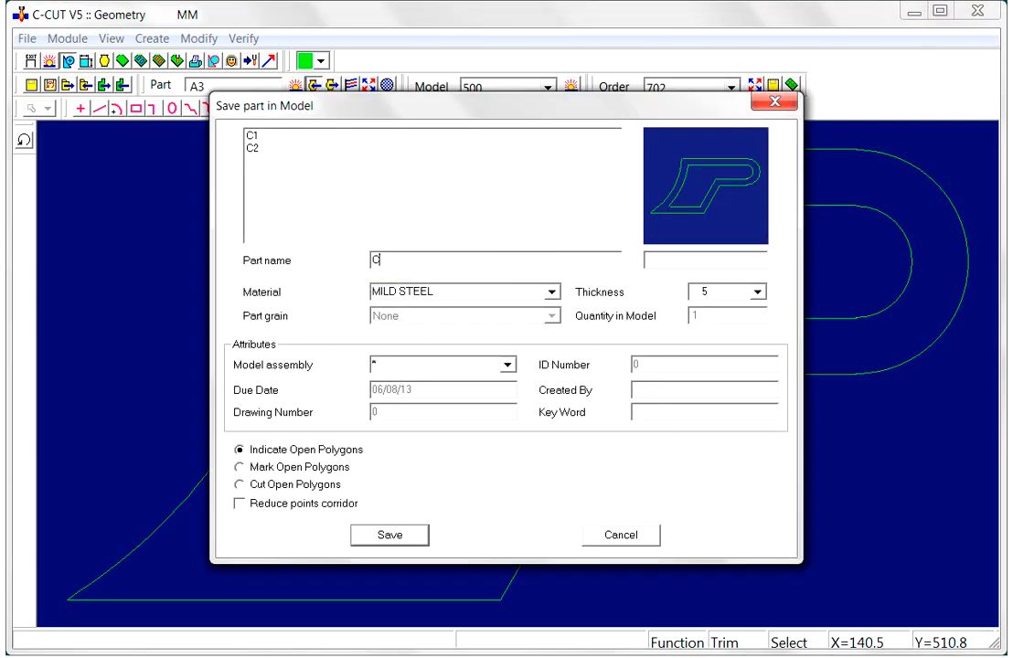
type("3")
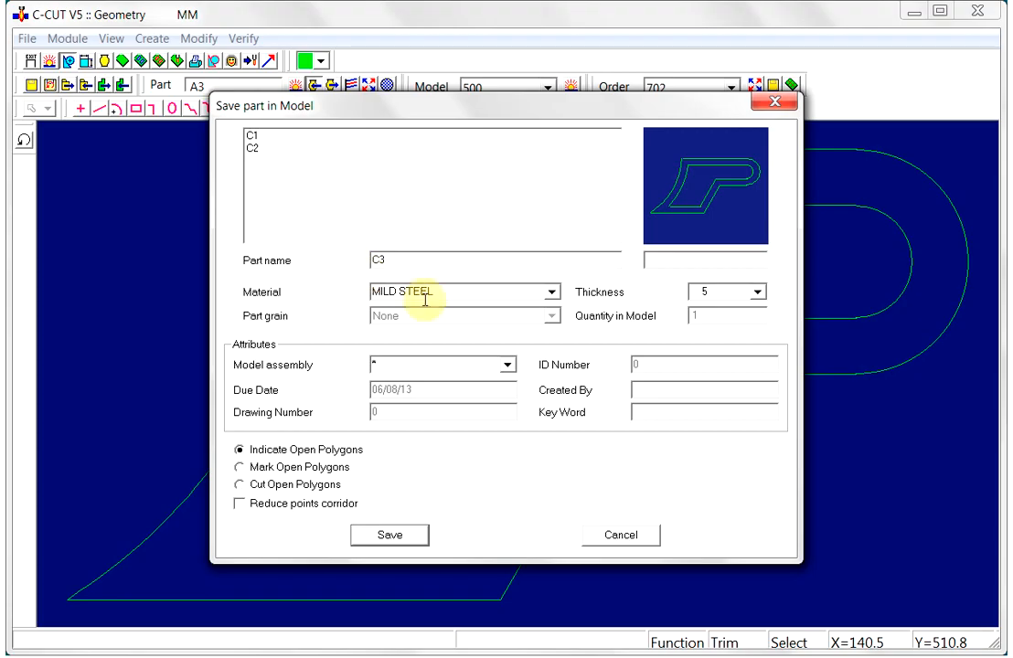
left_click(757, 291)
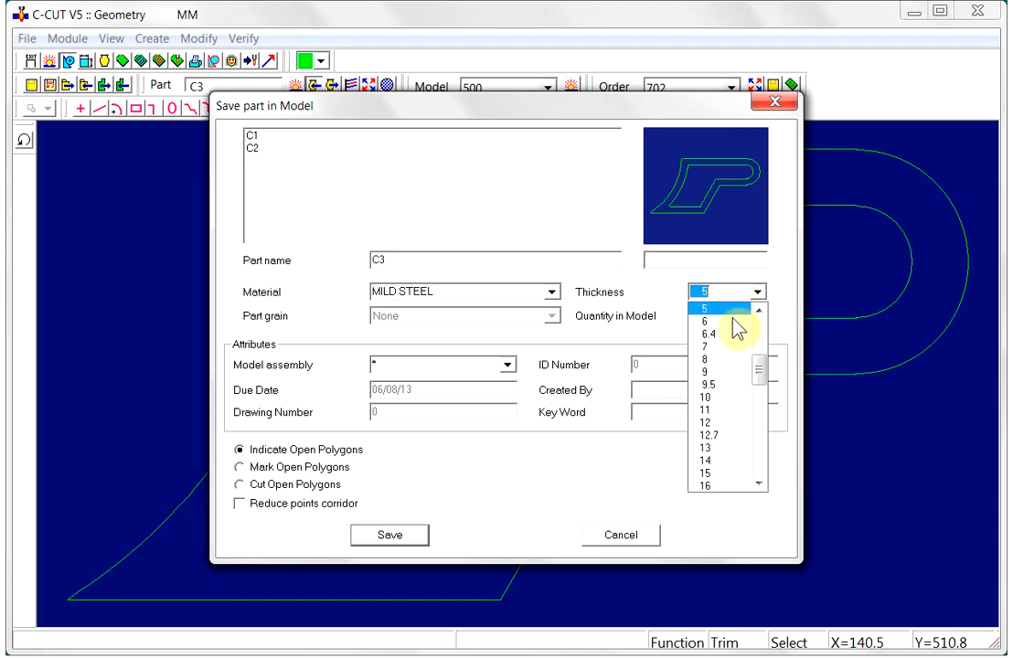
left_click(715, 362)
left_click(404, 536)
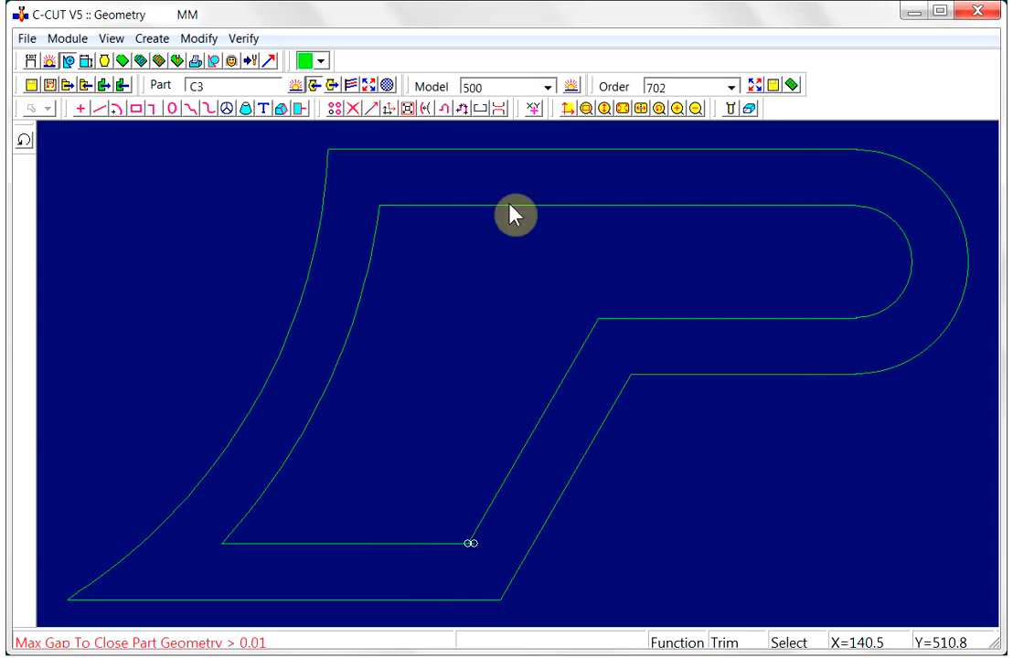
Step: Trim the overhanging end of the inner contour's lower edge where it meets the slanted line
left_click(586, 108)
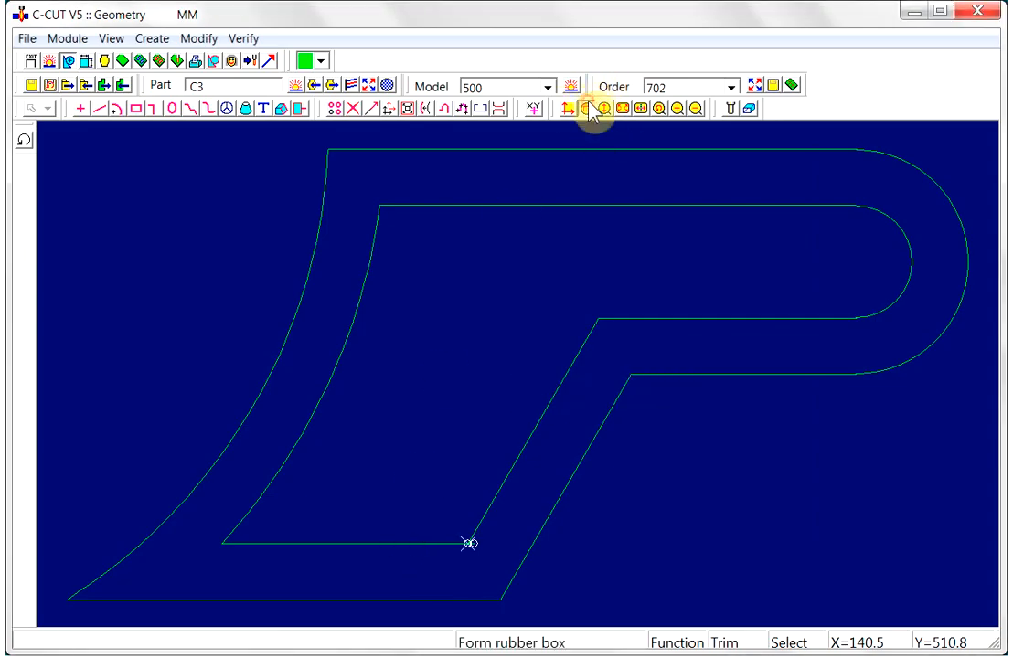
left_click_drag(438, 528, 489, 570)
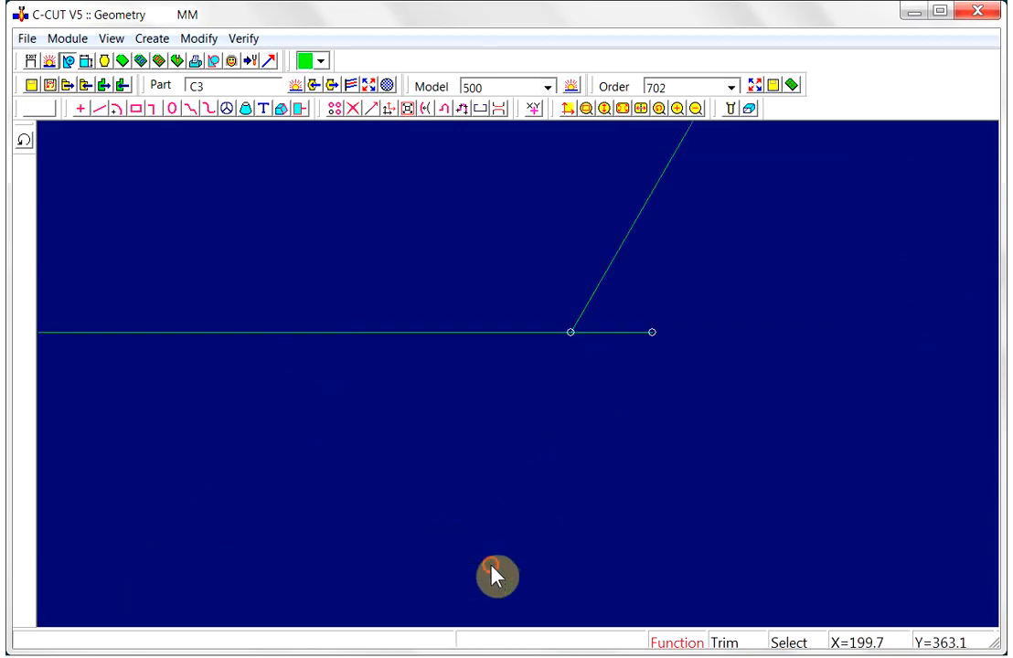
right_click(603, 334)
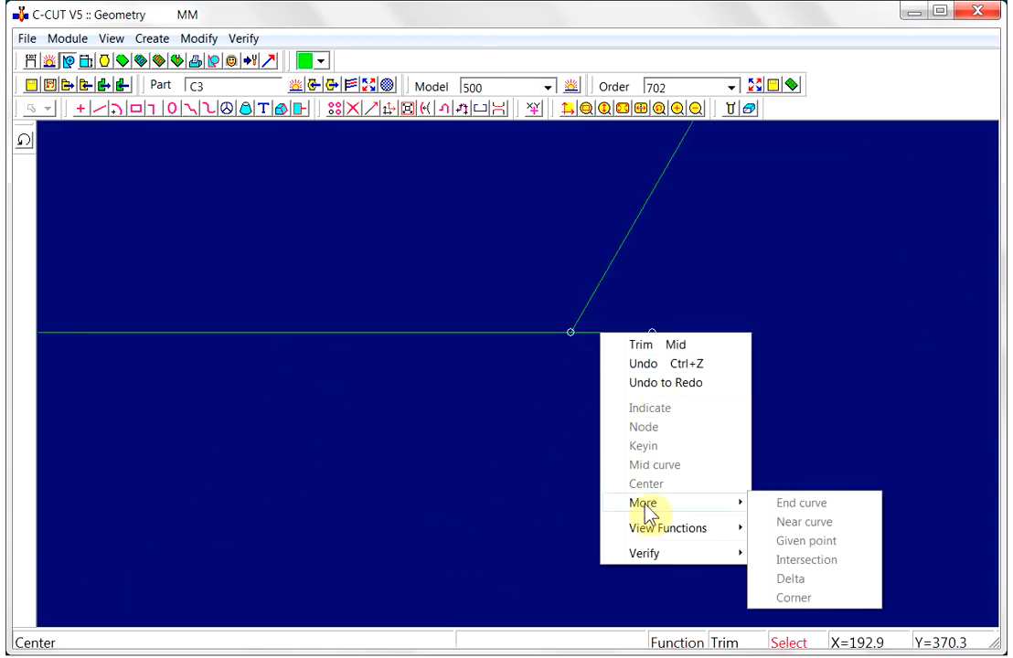
left_click(675, 344)
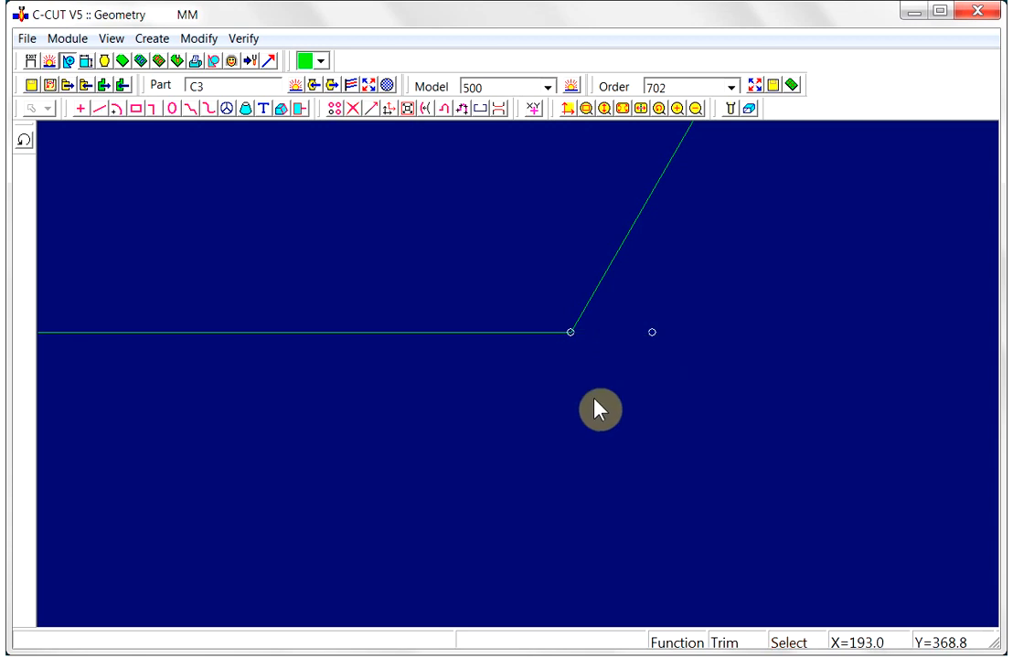
left_click(622, 108)
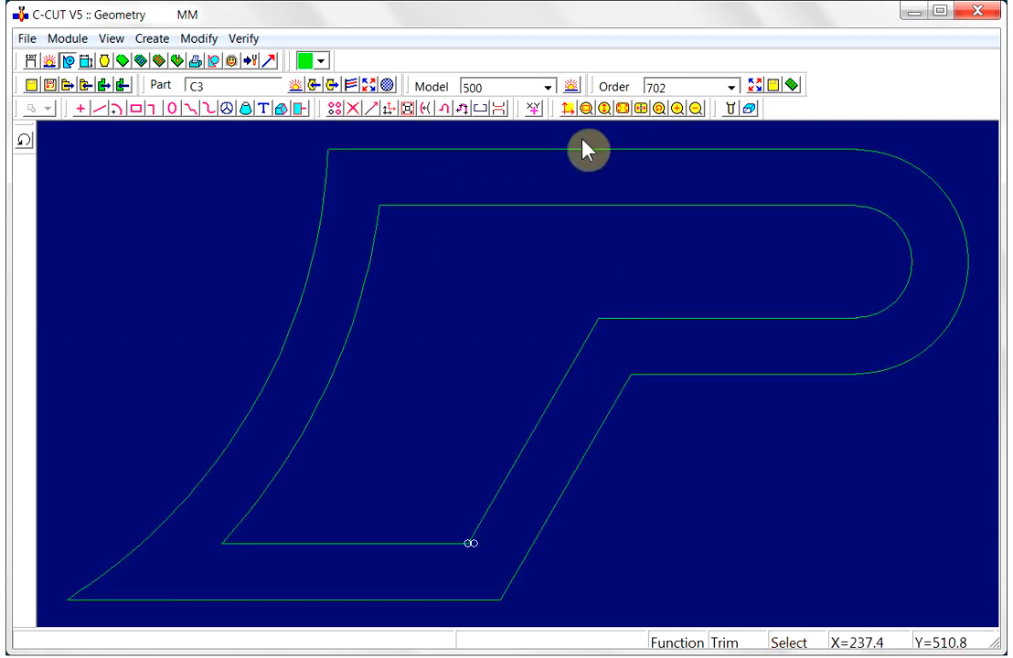
Step: Save the corrected shape in model 500 as part C3, MILD STEEL, thickness 8, and purge the geometry
left_click(311, 85)
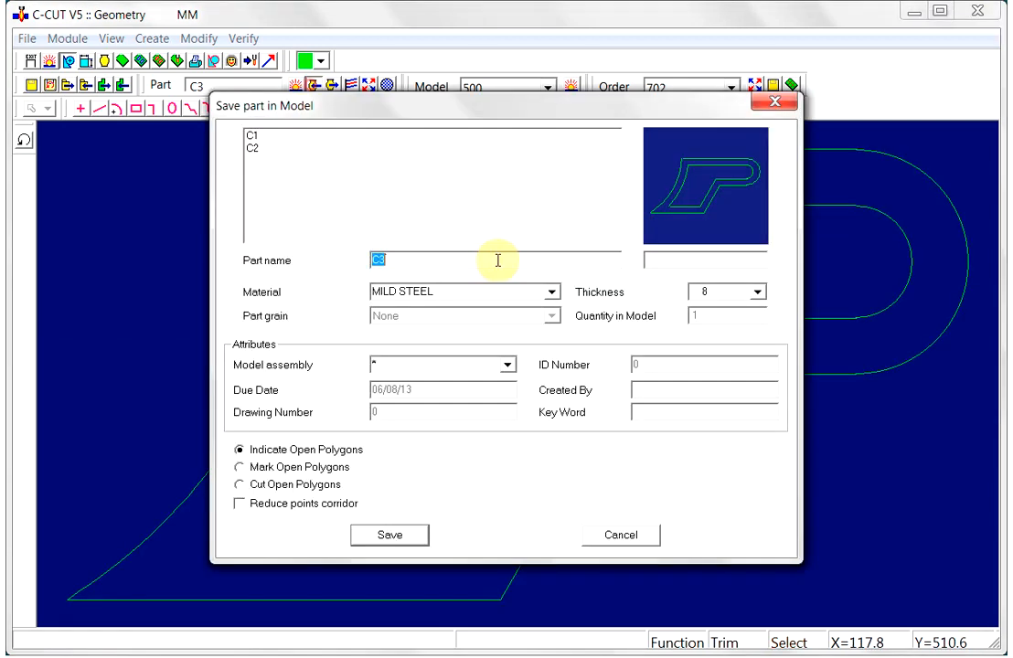
left_click(389, 536)
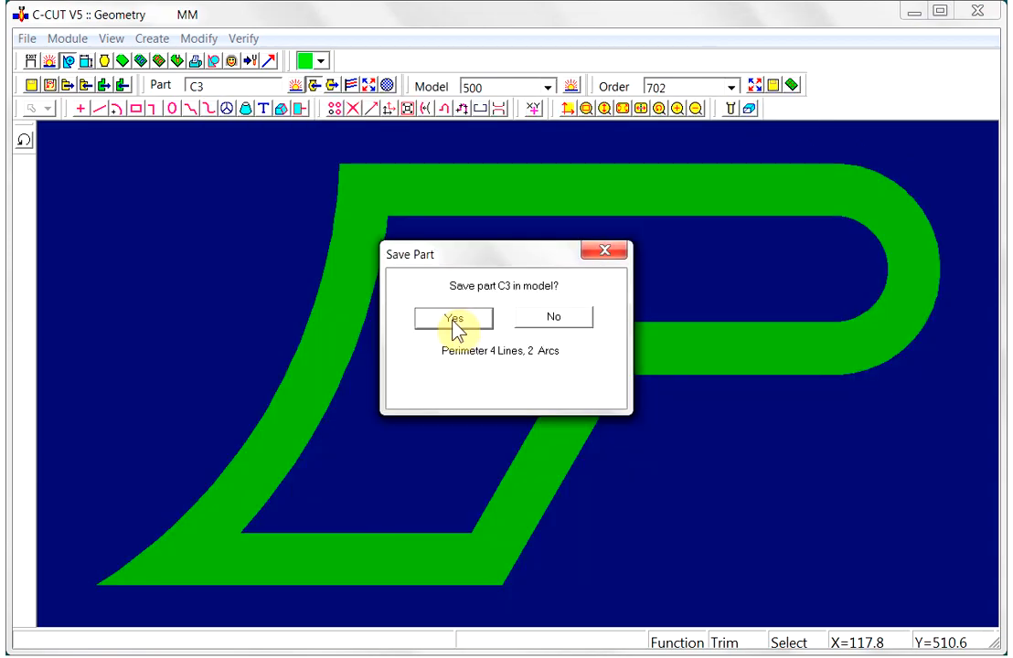
left_click(455, 320)
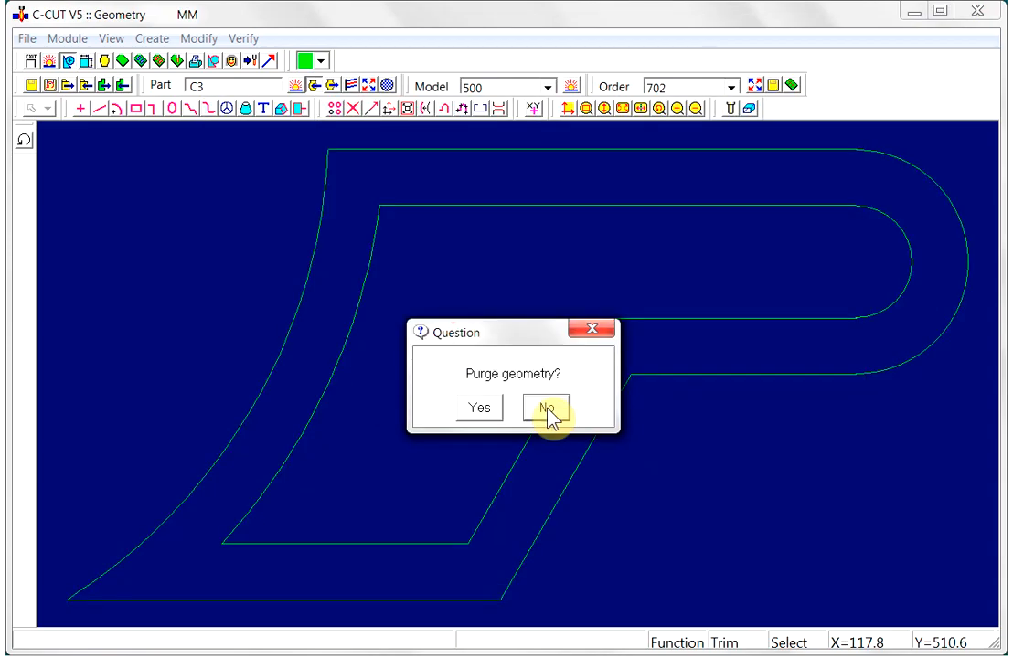
left_click(480, 408)
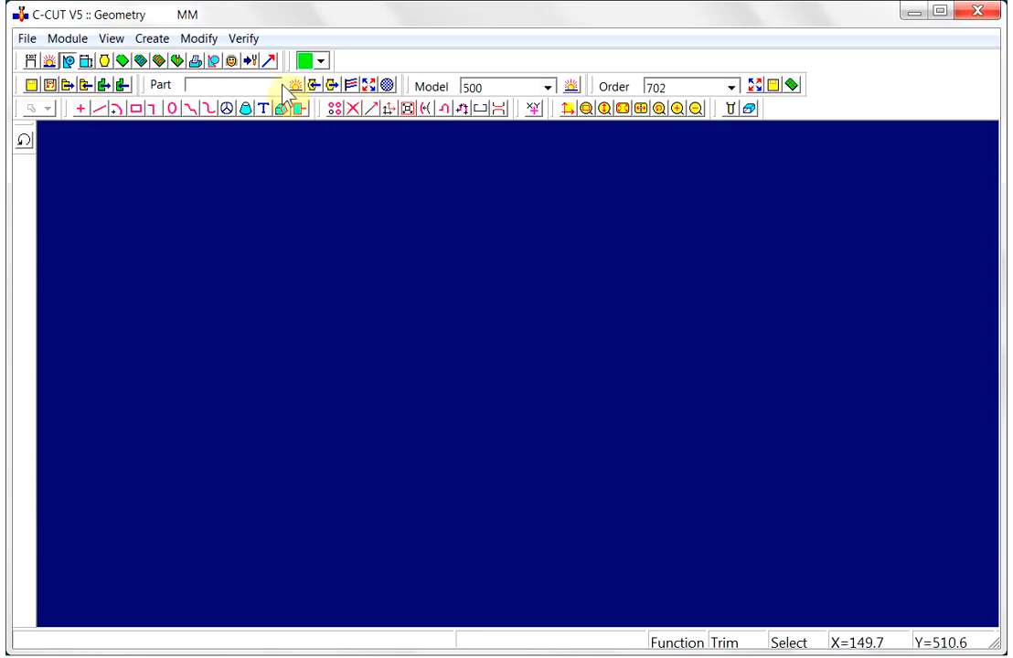
Step: Review parts C1, C2 and C3 of model 500 in the Model module and display the whole model
left_click(105, 62)
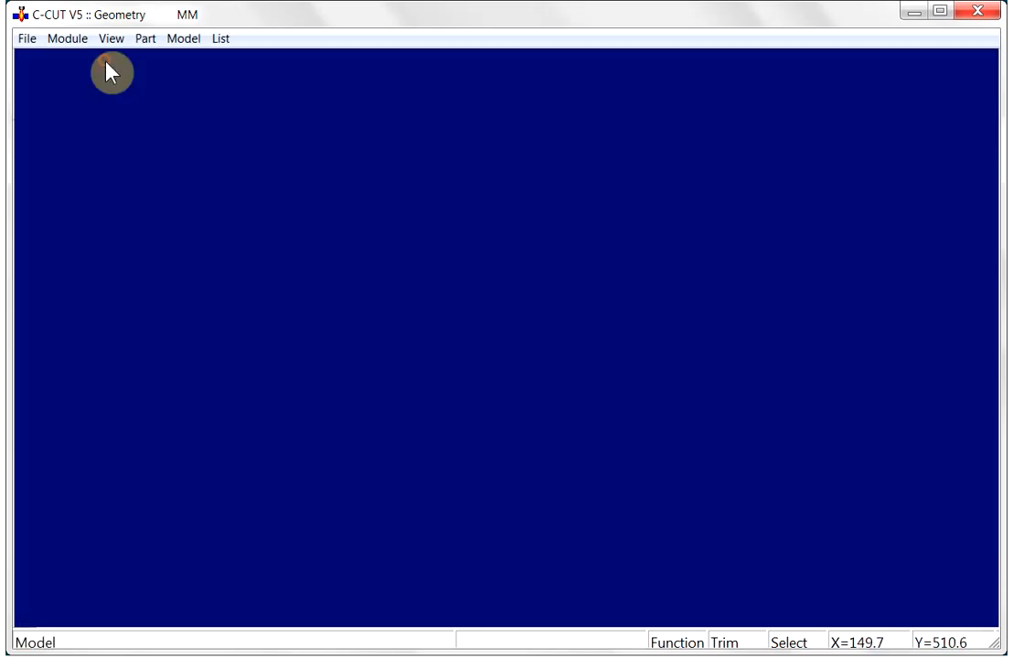
left_click(151, 148)
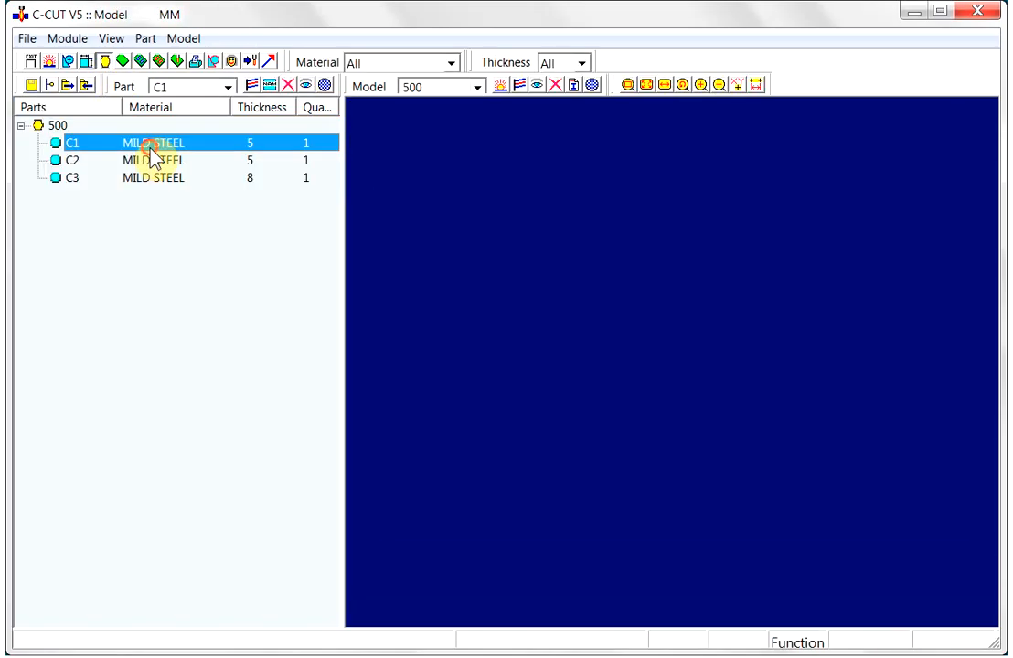
left_click(153, 162)
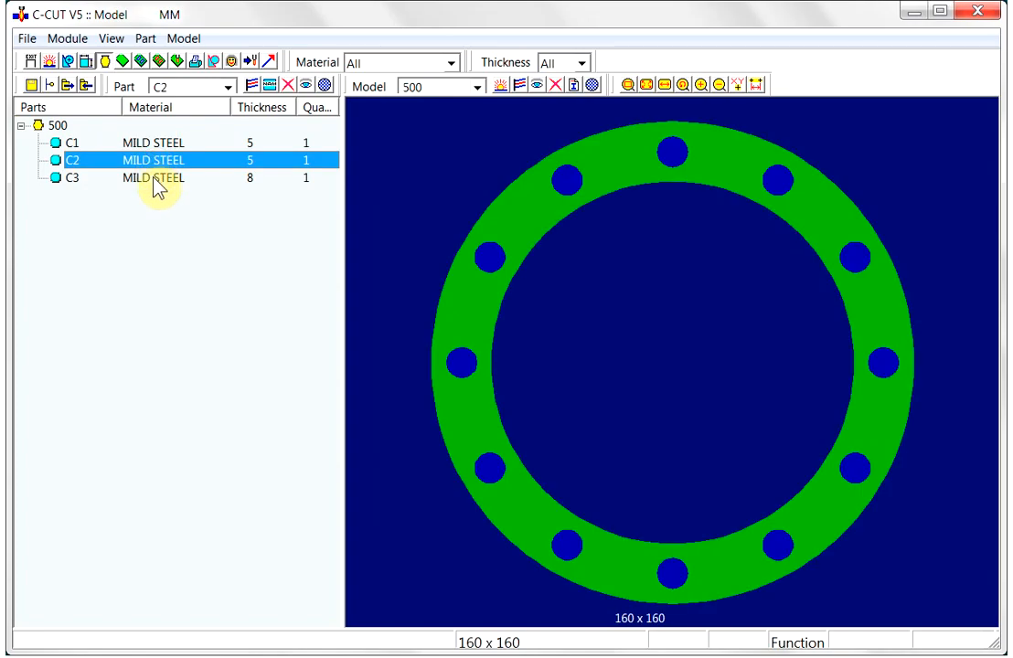
left_click(156, 179)
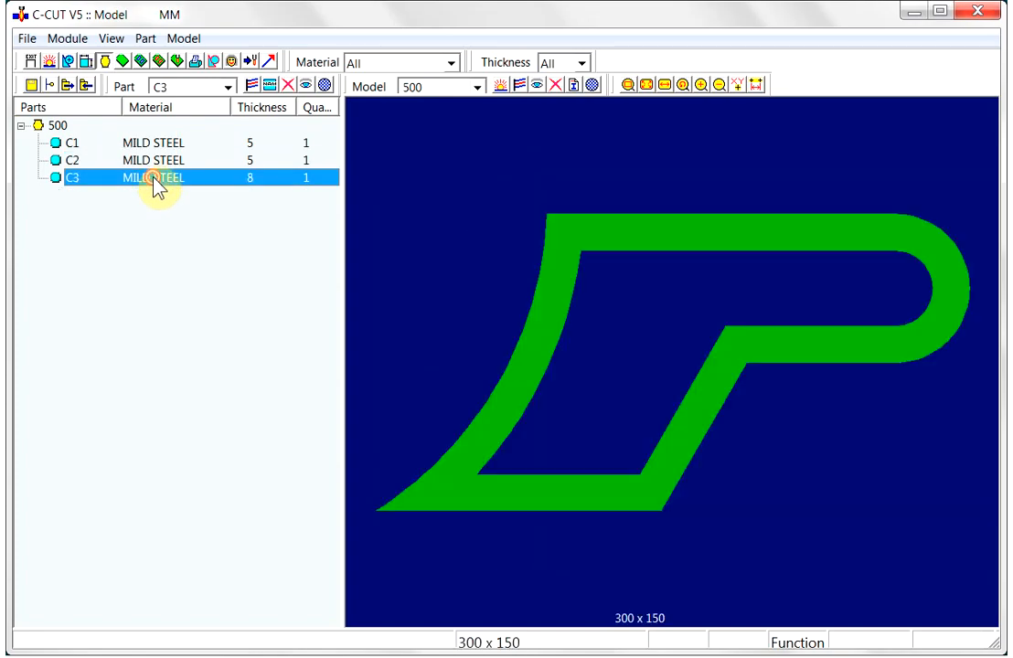
left_click(538, 83)
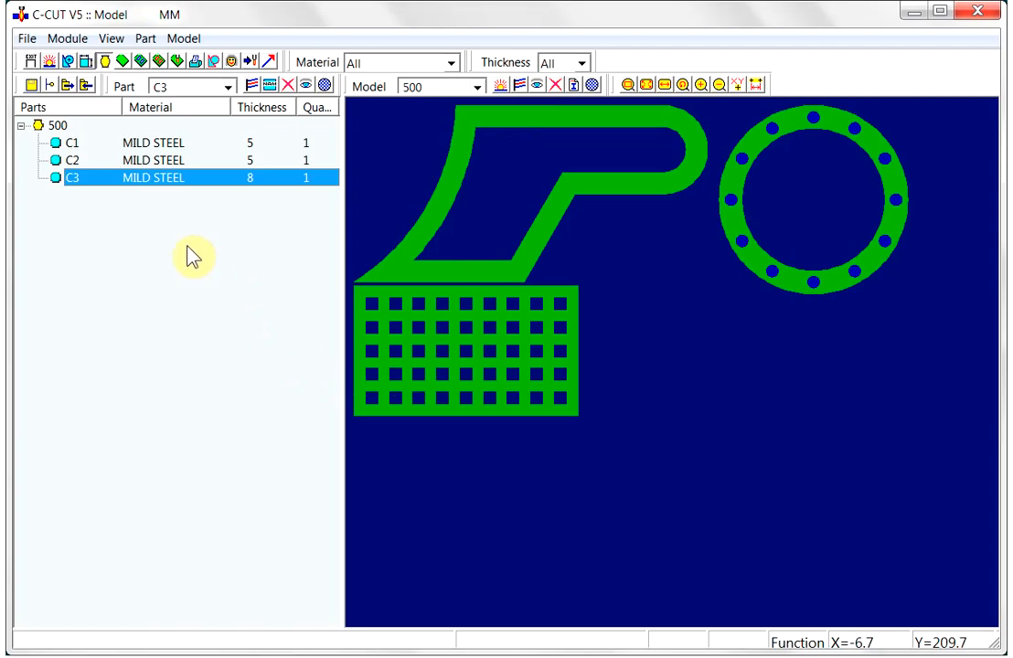
Step: Start a new order named 501 with material MILD STEEL and thickness 8 in the Order module
left_click(122, 64)
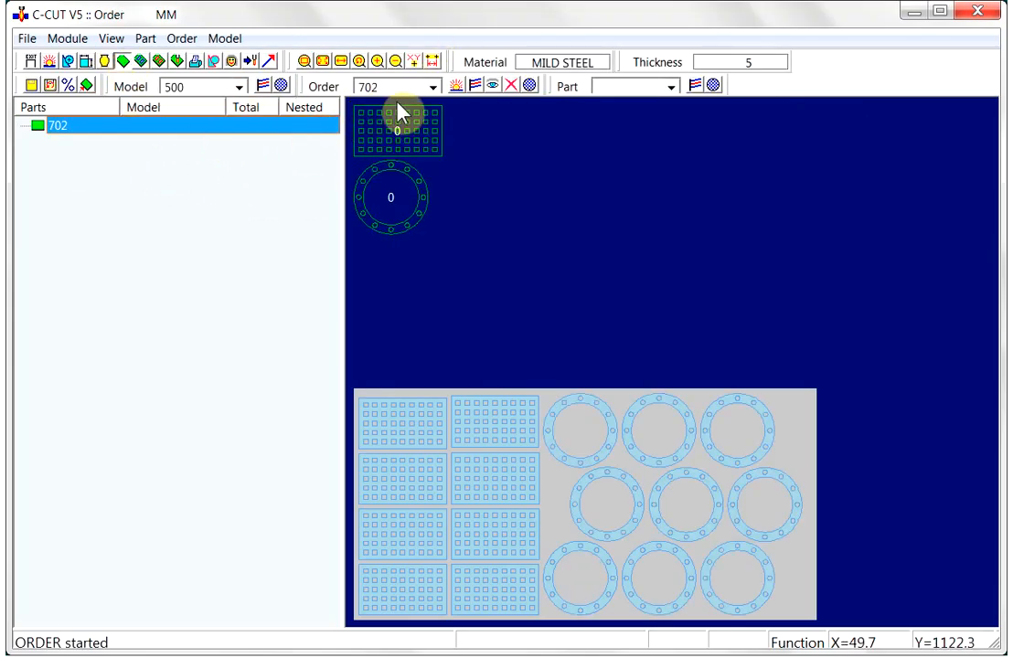
left_click(454, 85)
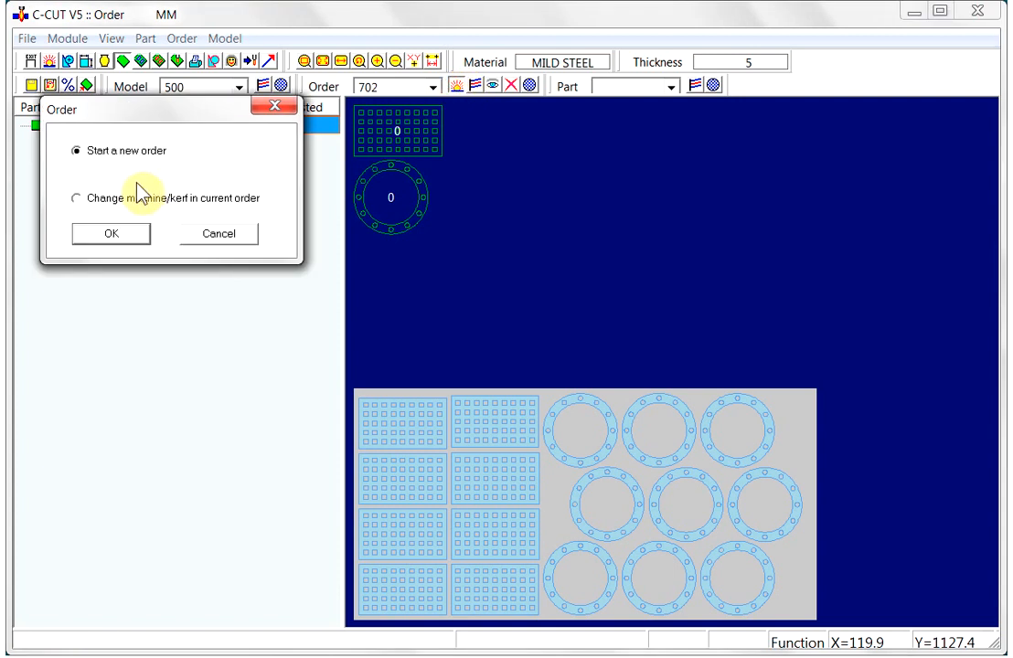
left_click(97, 239)
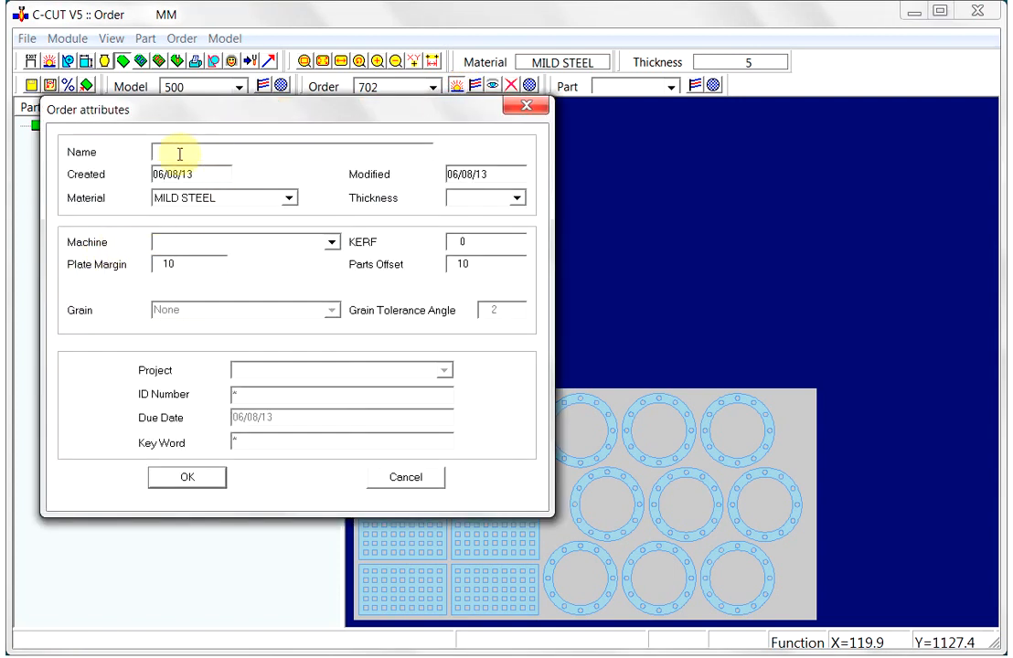
type("501")
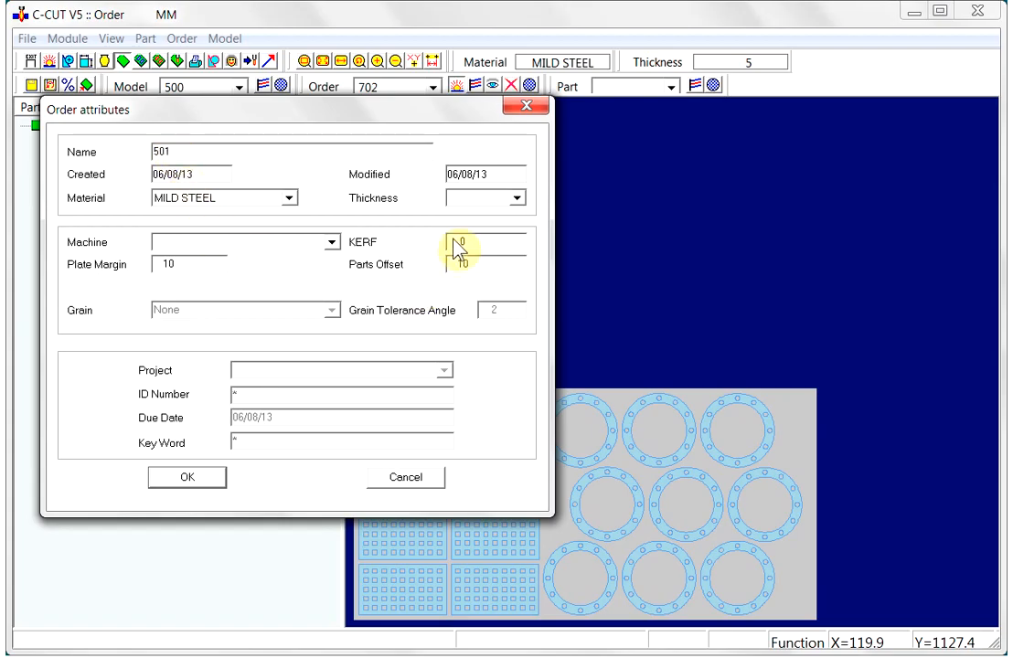
left_click(518, 198)
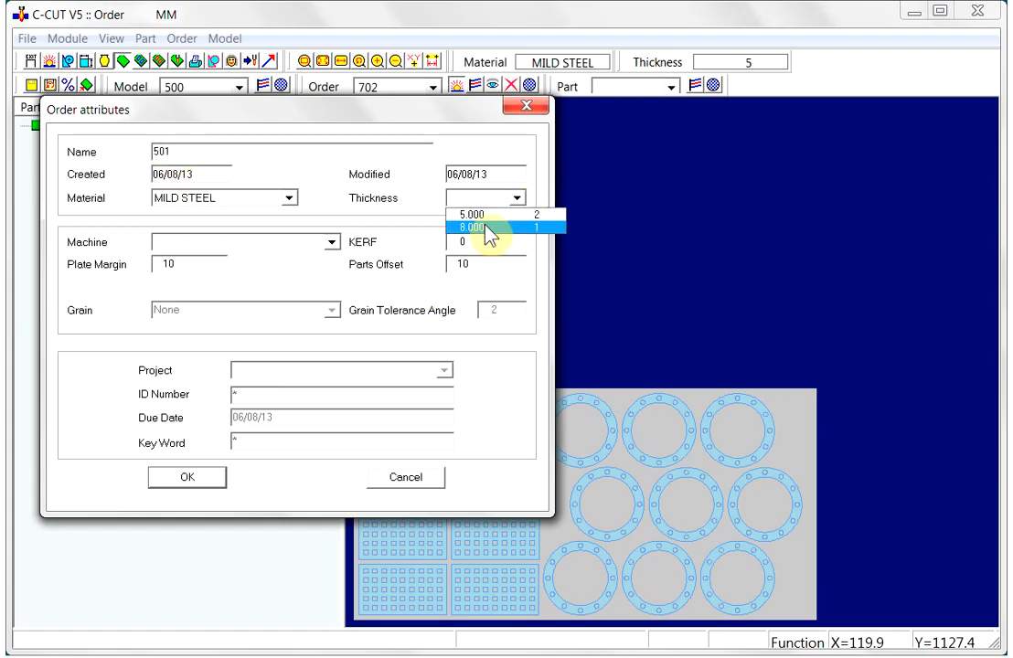
left_click(485, 228)
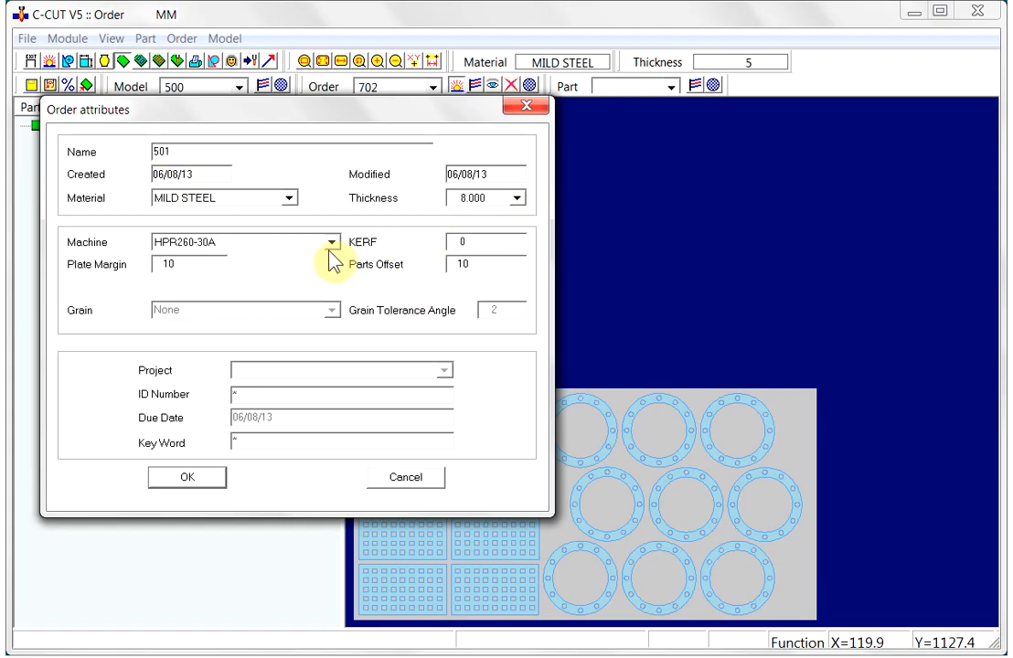
left_click(199, 483)
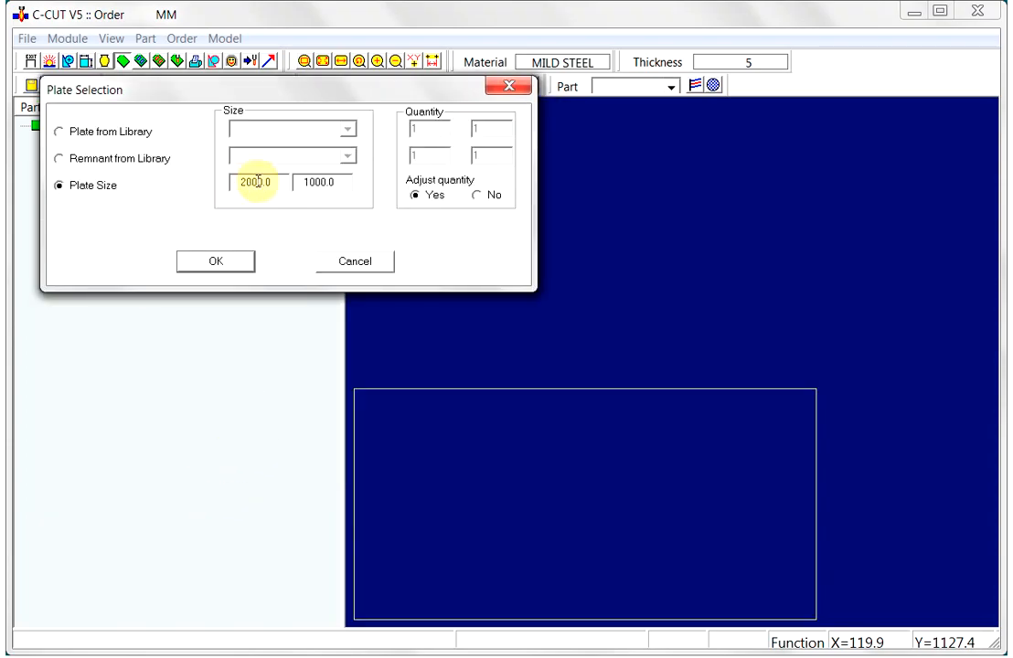
Step: Set the order's plate size to 1000 by 500
left_click_drag(276, 181, 210, 181)
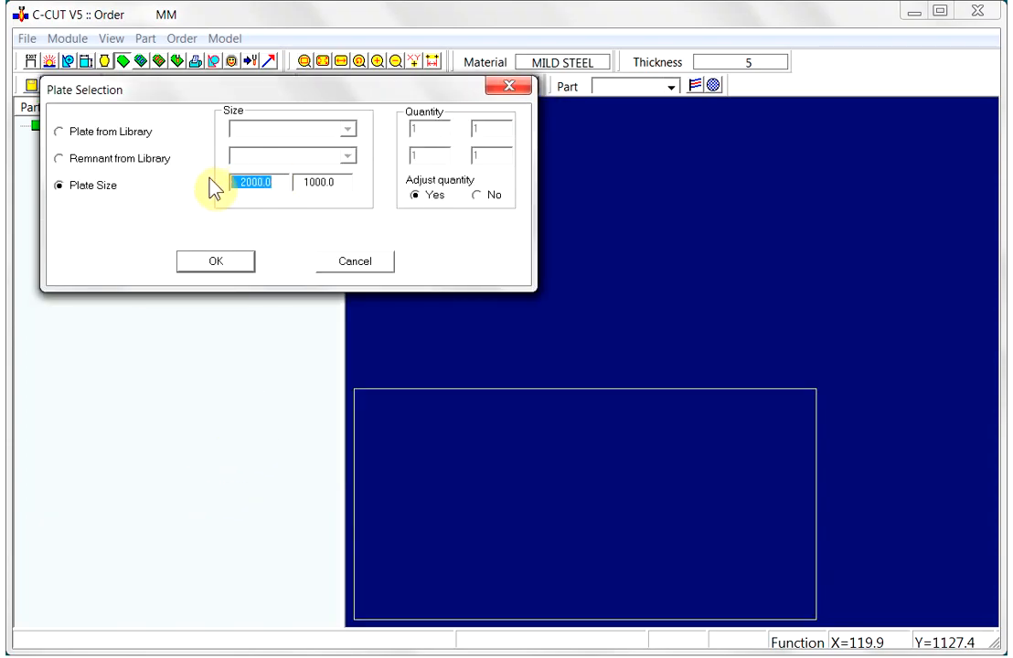
type("1000")
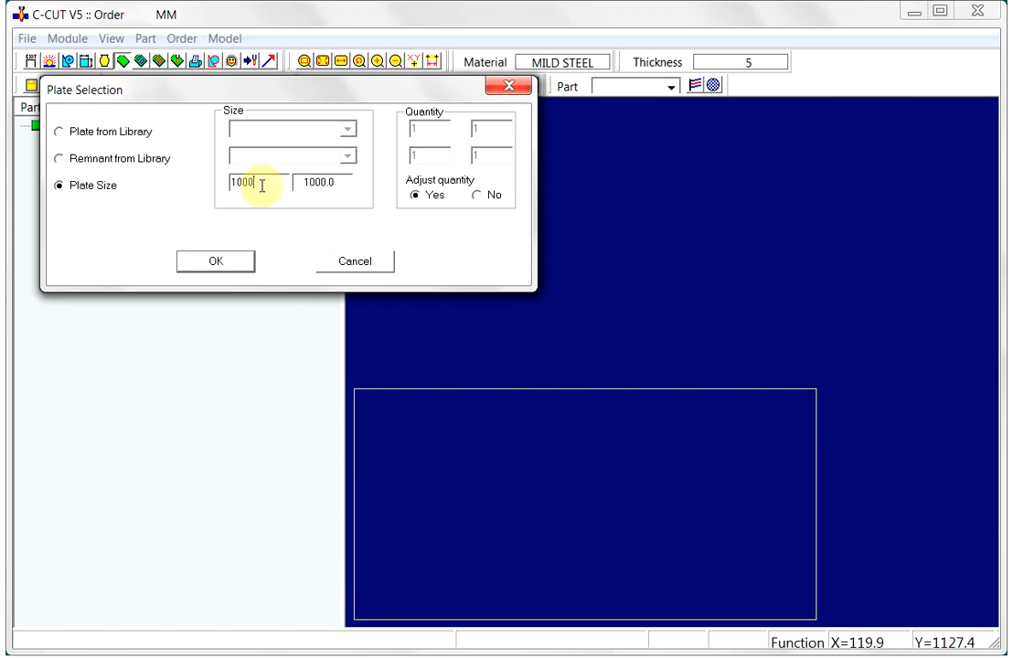
key("Tab")
type("5")
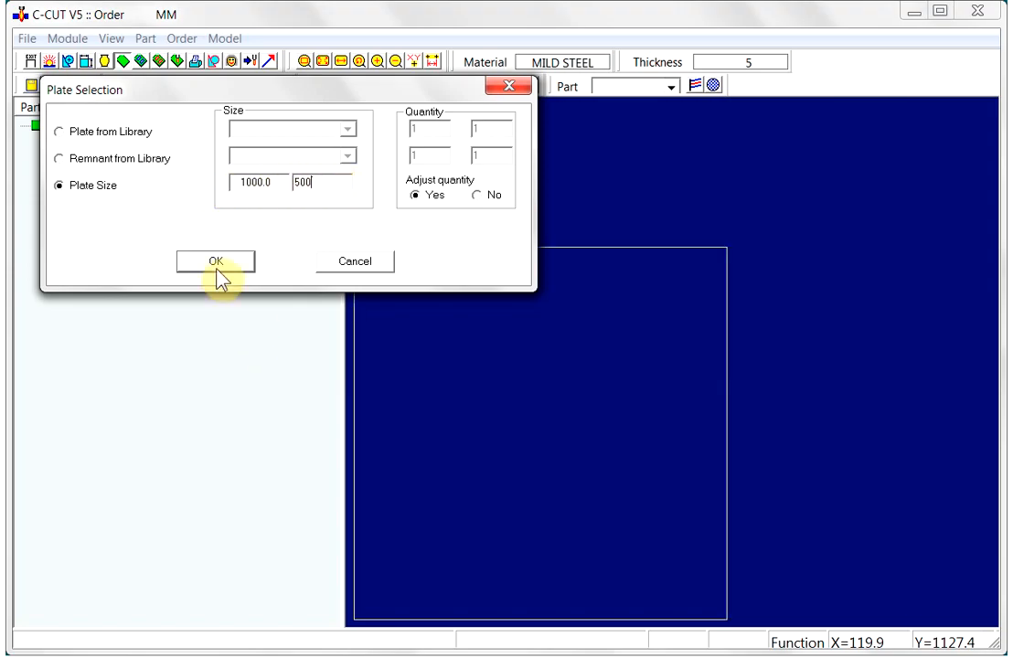
left_click(217, 265)
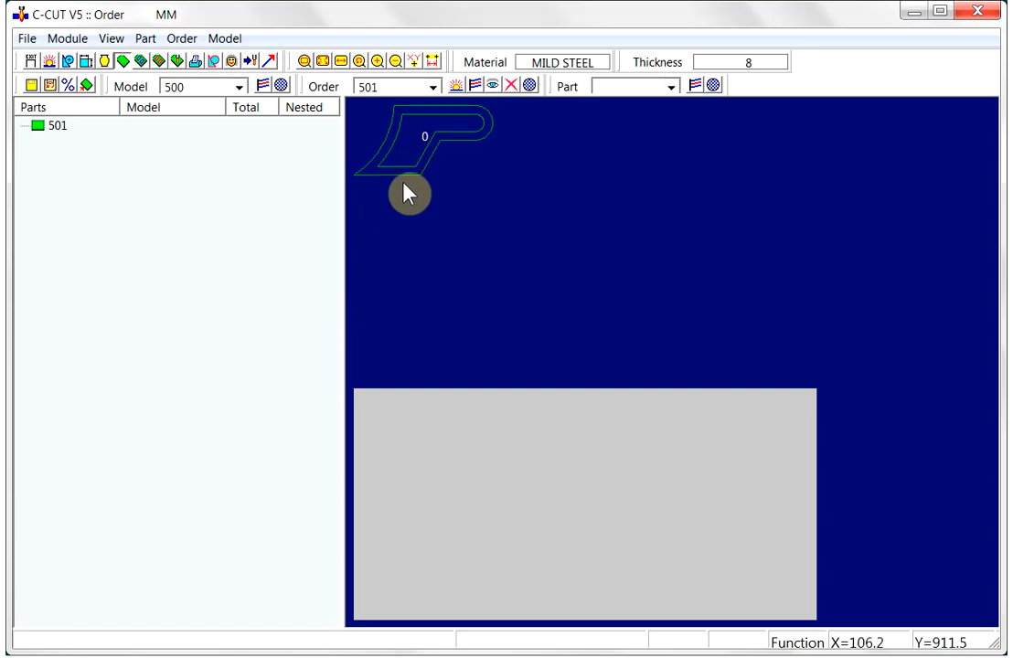
Step: Set the order quantity of part C3 to 12
right_click(425, 169)
left_click(482, 206)
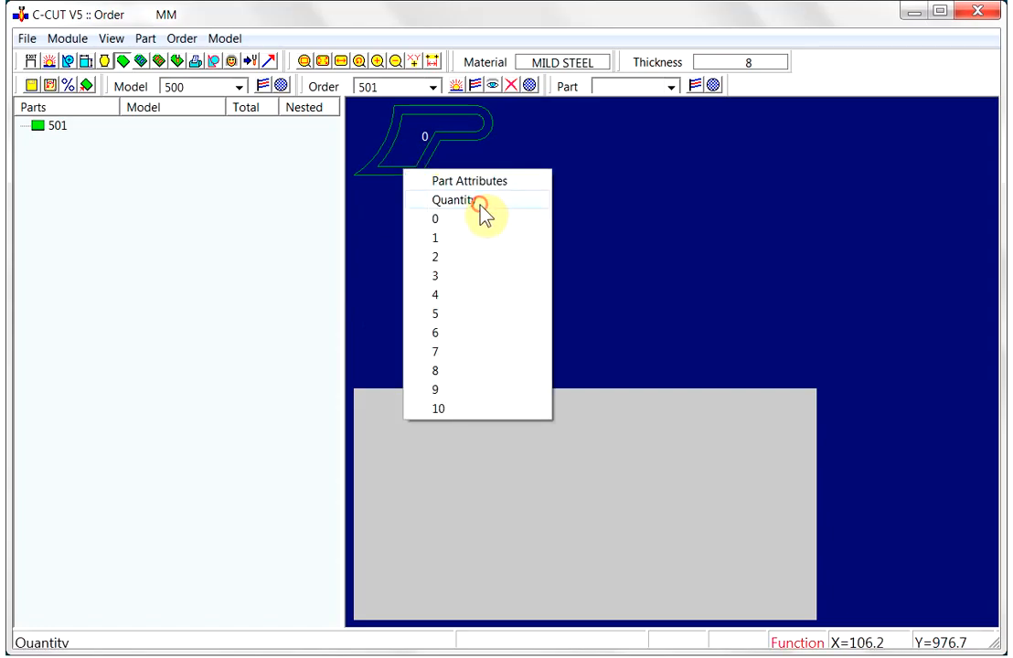
type("12")
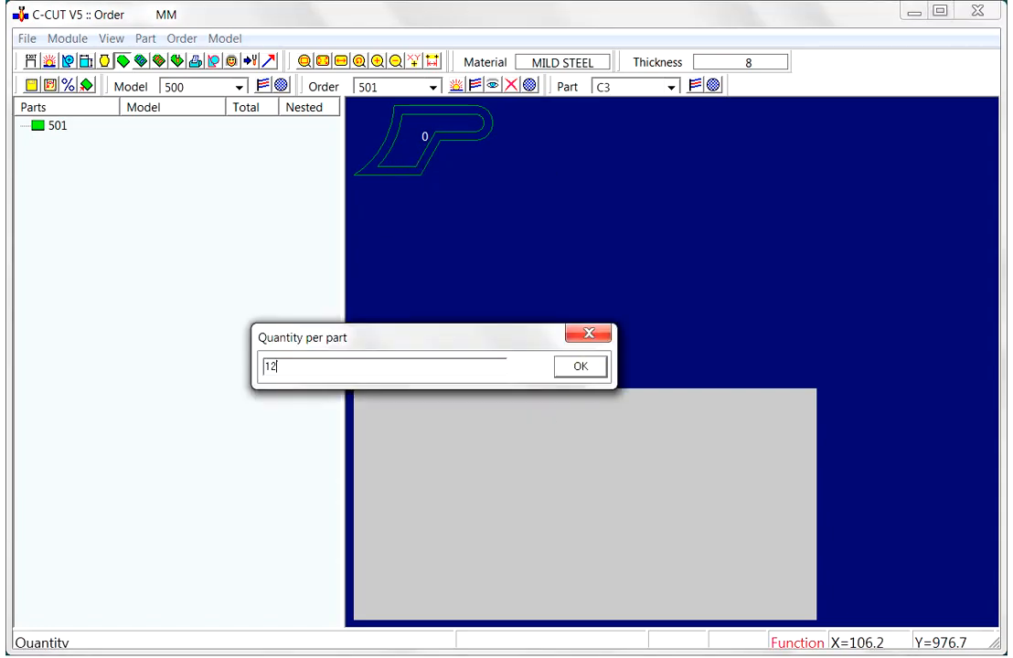
left_click(566, 369)
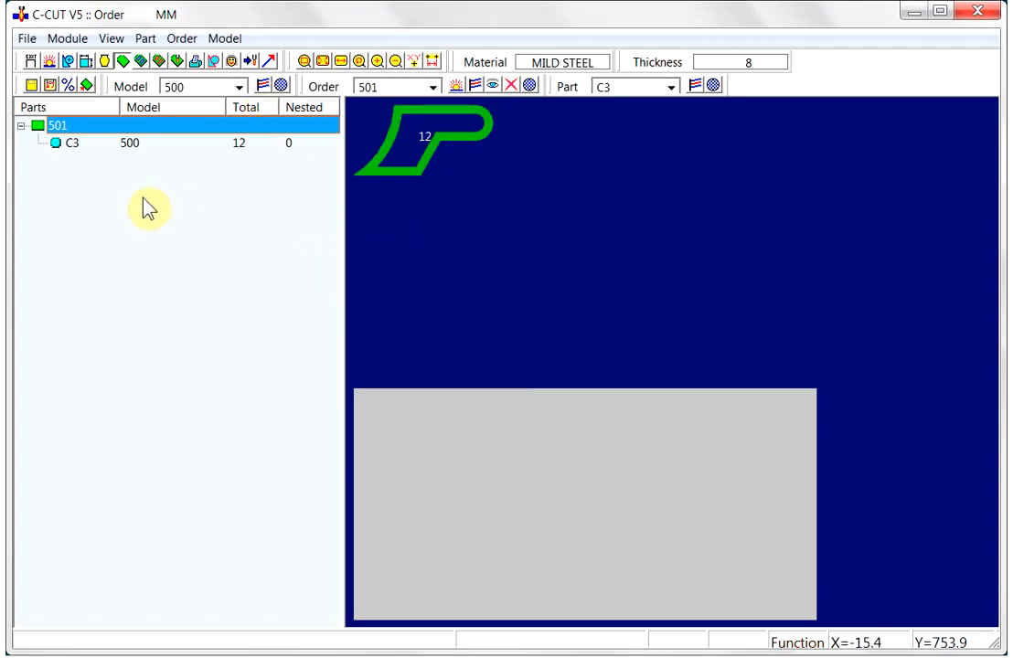
Step: Switch to the Nest module, float one C3 part and place it near the upper middle of the plate
left_click(141, 64)
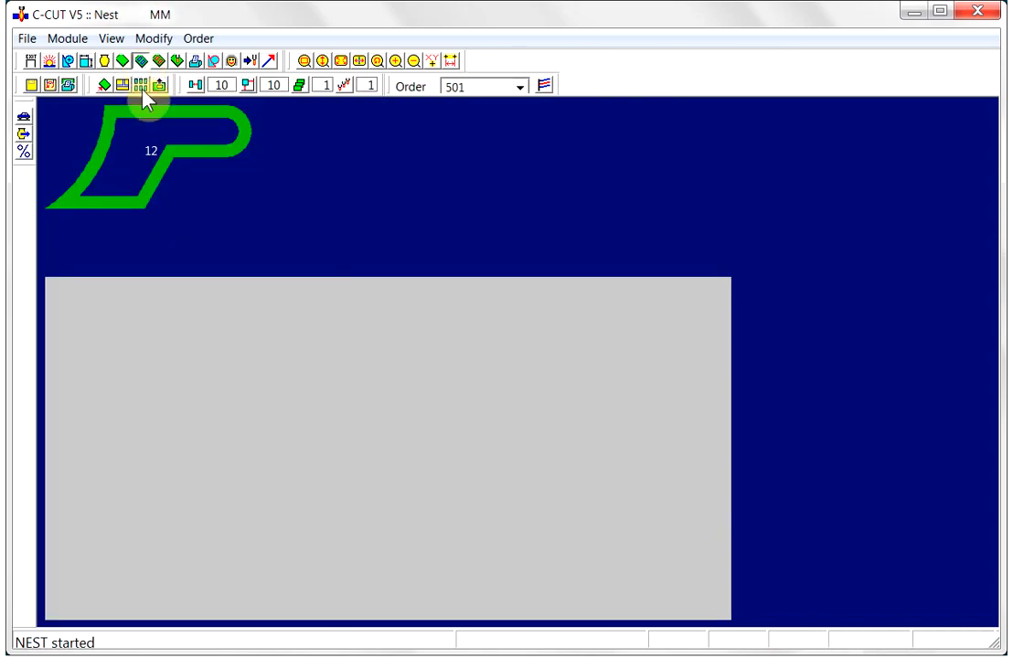
right_click(209, 161)
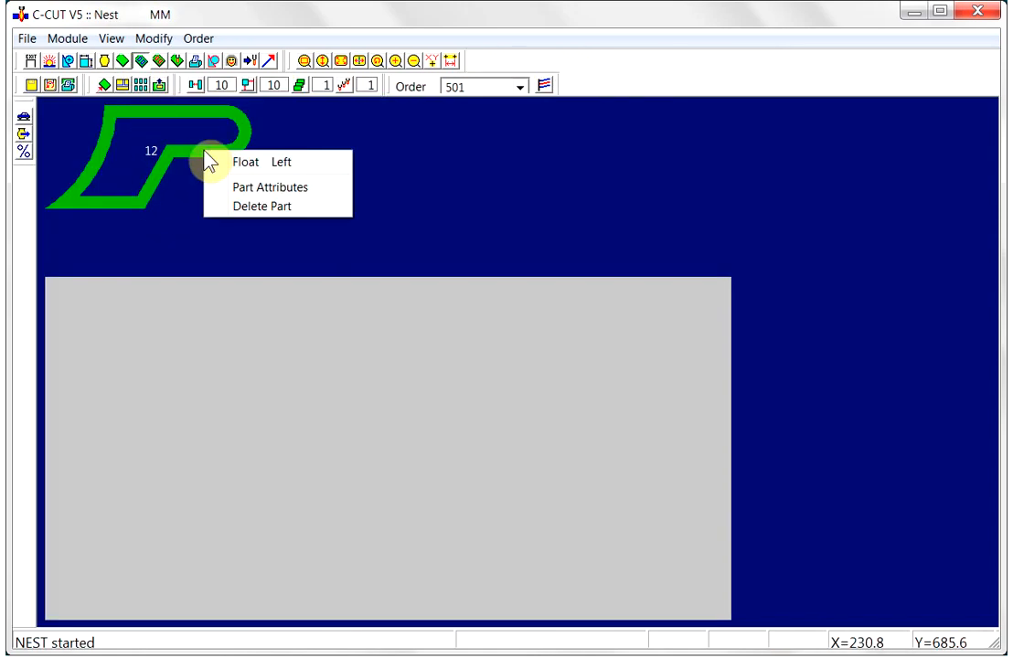
left_click(271, 173)
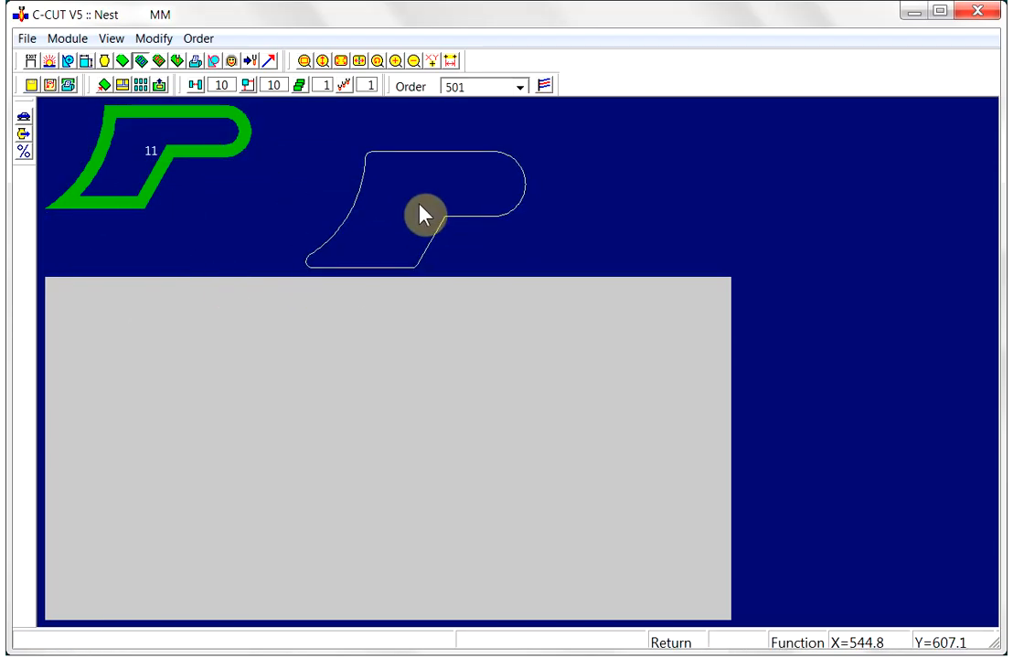
left_click(420, 213)
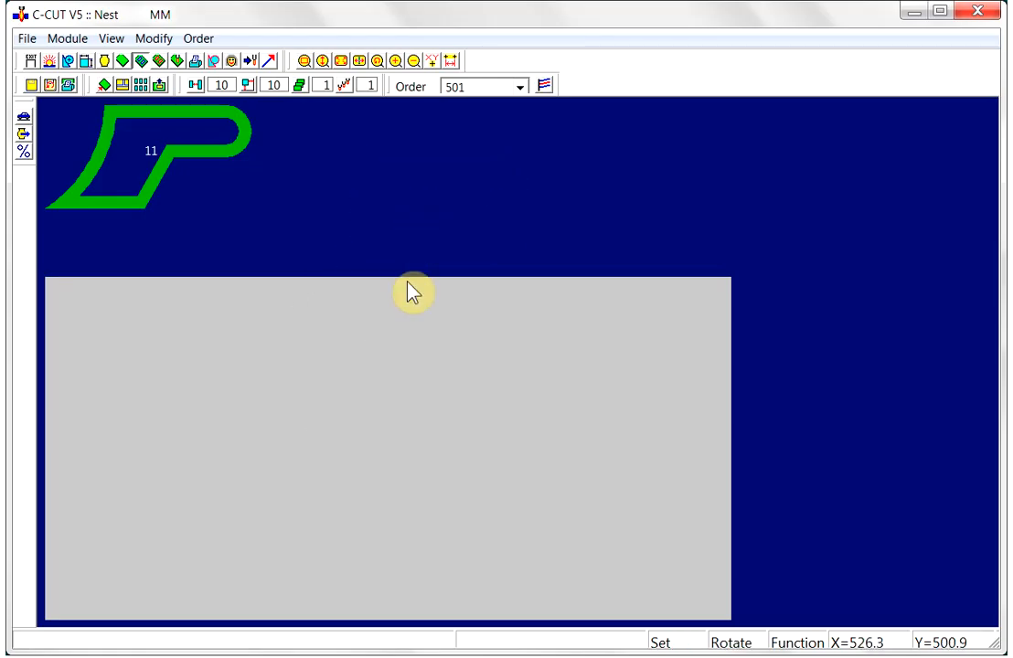
left_click(427, 369)
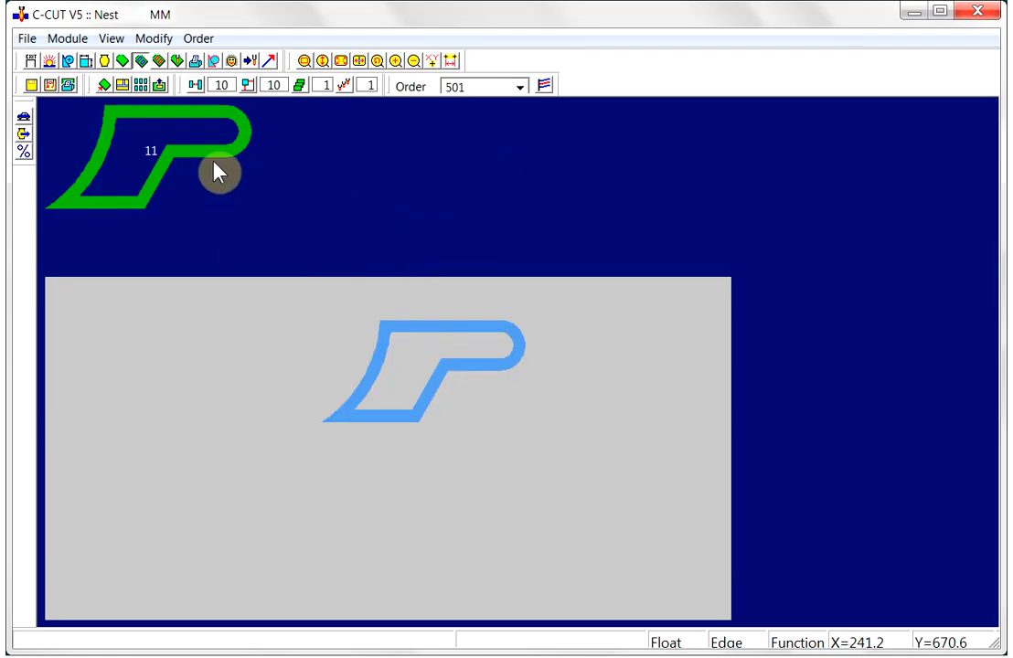
Step: Float the placed C3 part off the plate and return it to the order's parts, repeating this with another C3
right_click(420, 324)
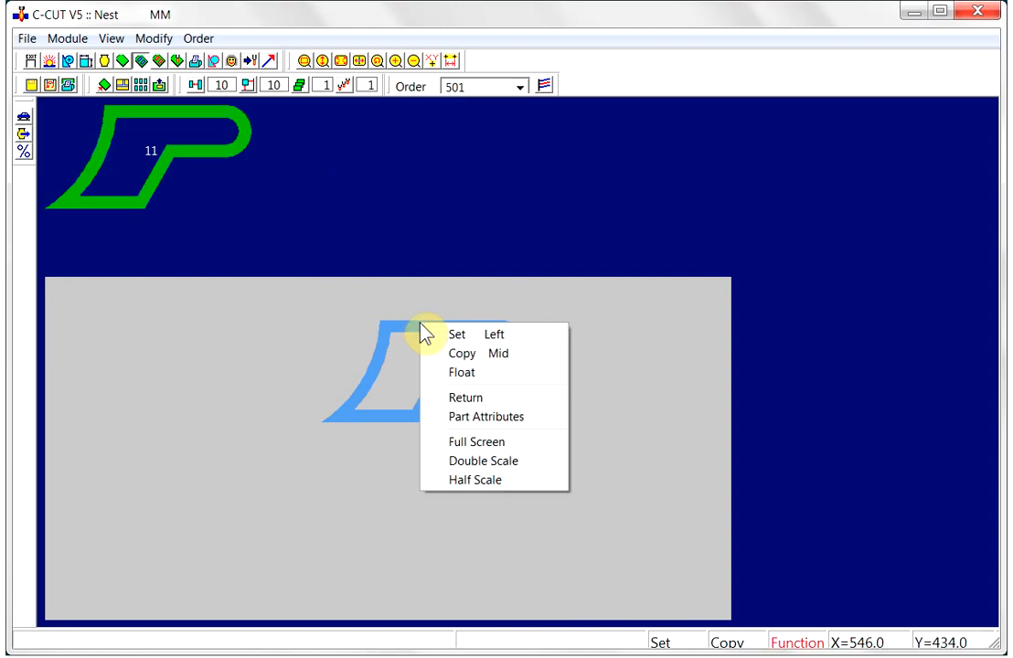
left_click(457, 398)
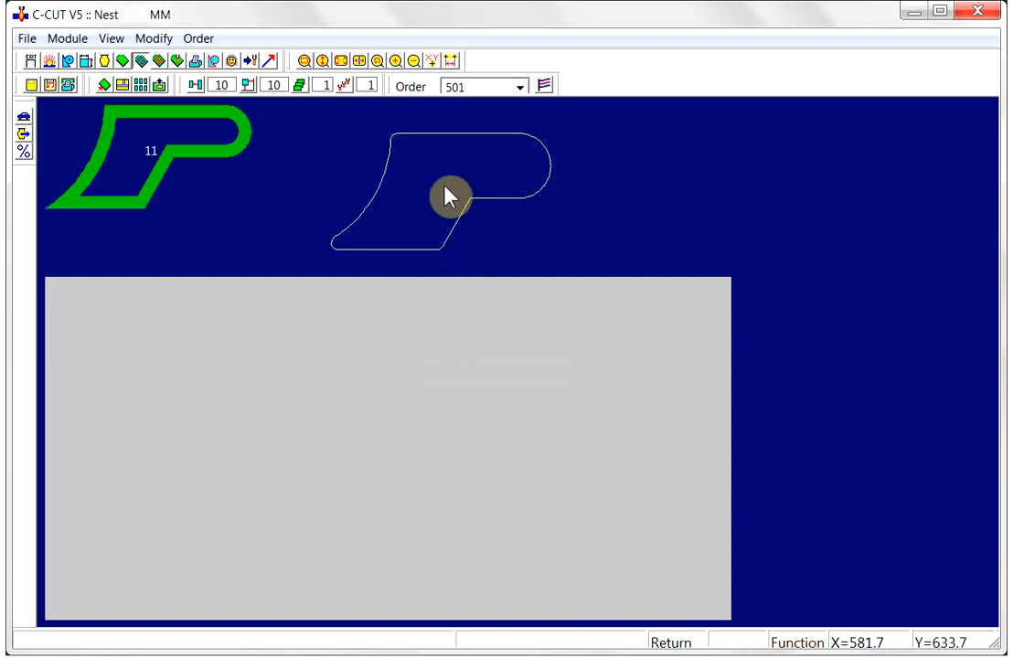
right_click(448, 196)
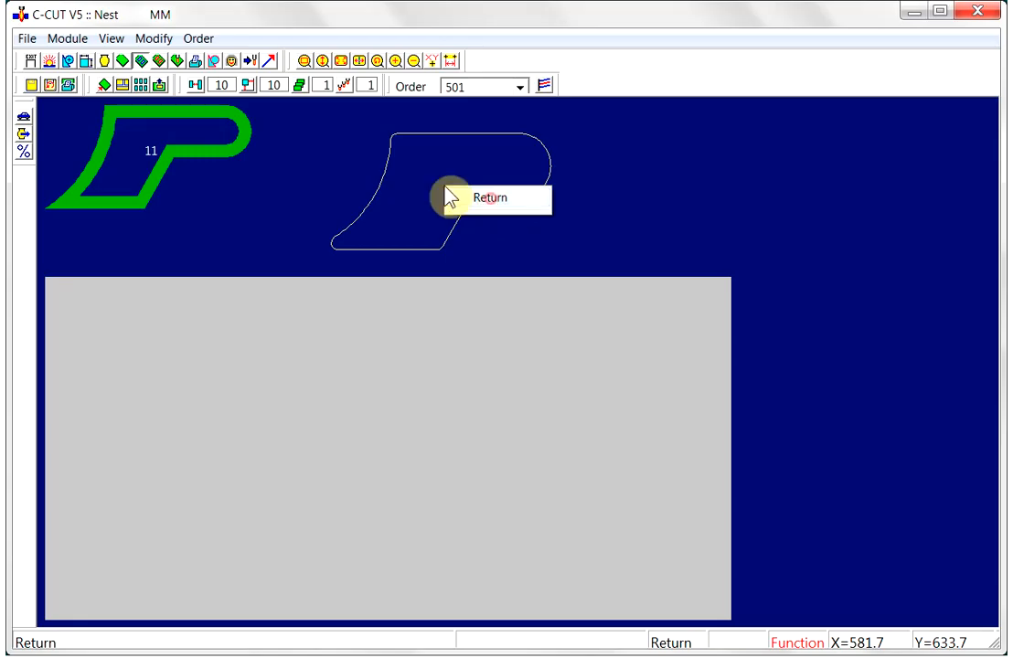
left_click(452, 198)
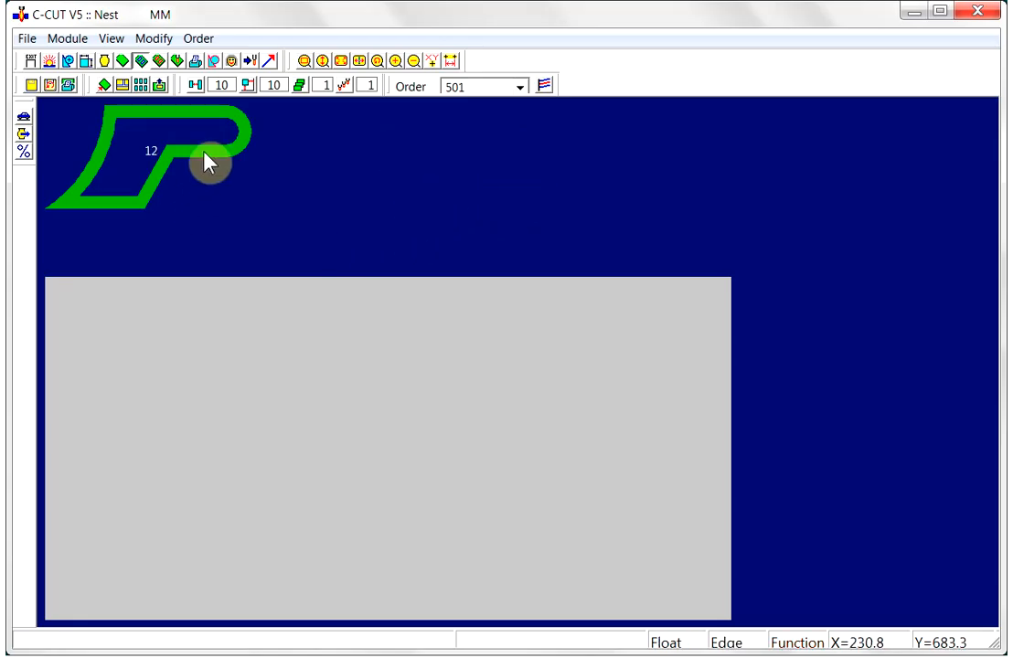
left_click(155, 162)
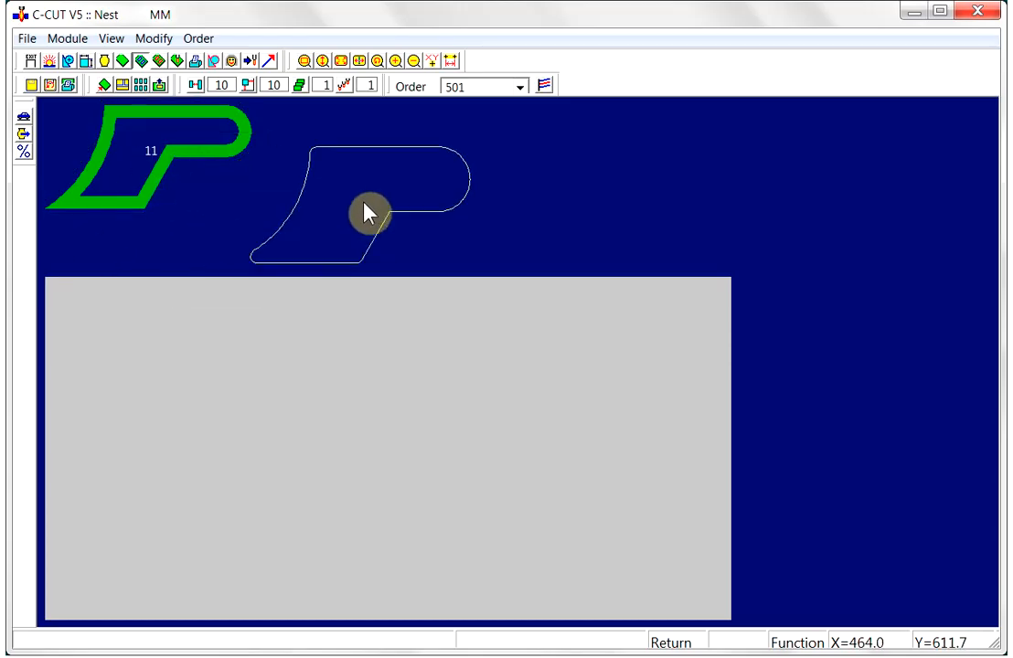
right_click(428, 214)
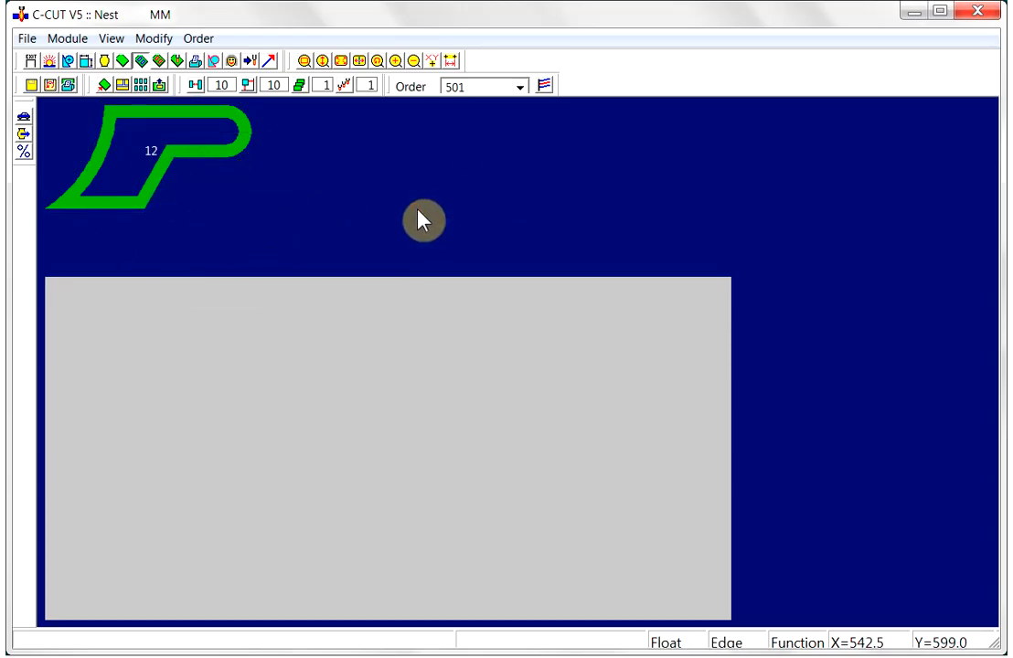
Step: Float a C3 part onto the plate and freely rotate it slightly counter-clockwise
left_click_drag(153, 159, 305, 400)
right_click(350, 421)
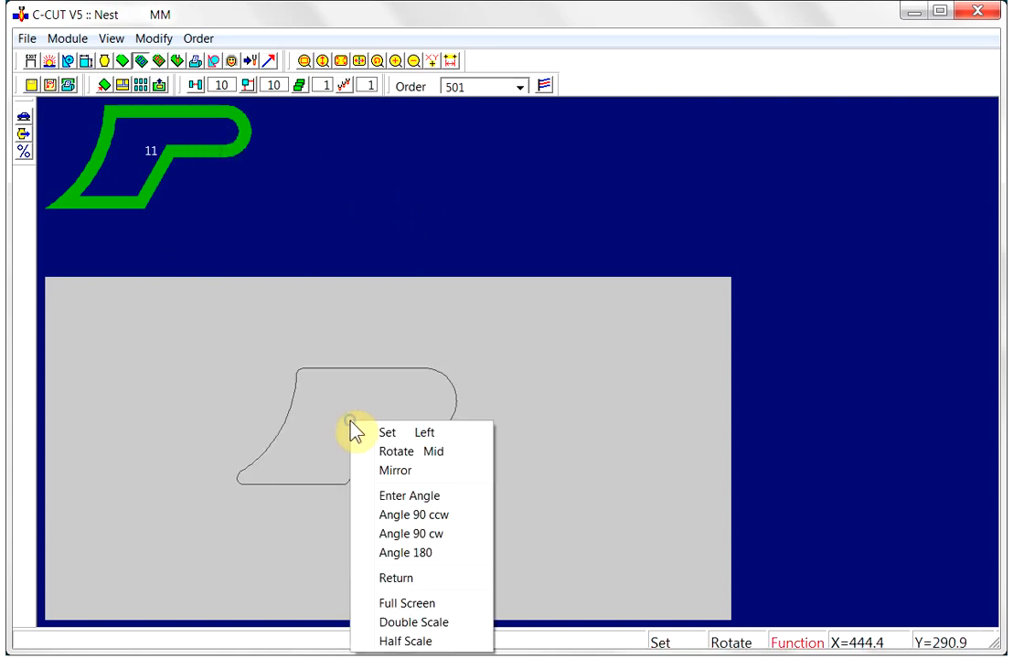
left_click(402, 452)
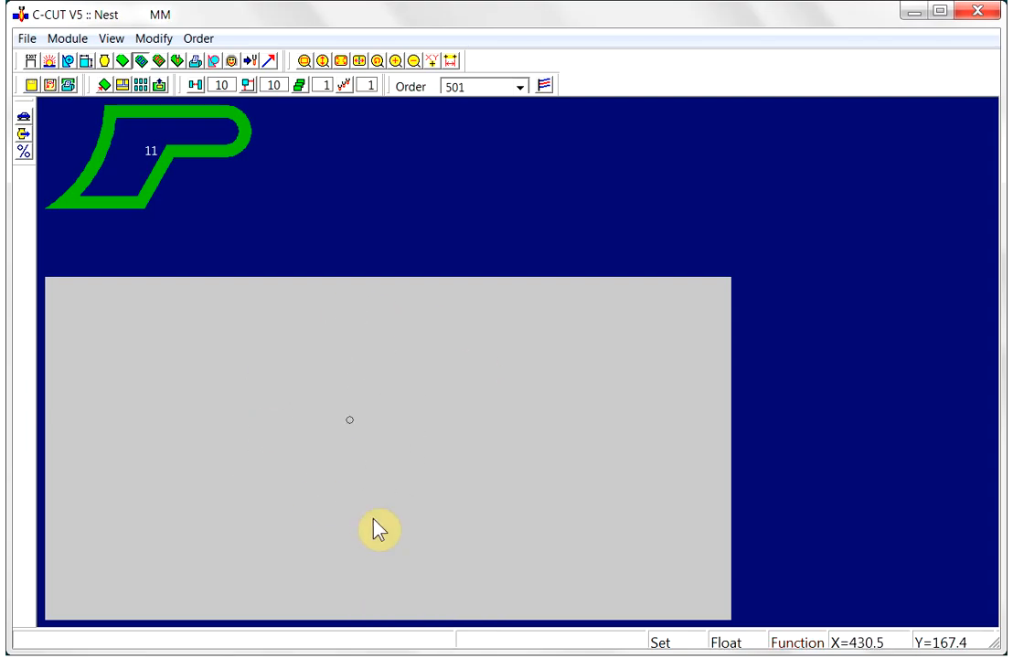
right_click(485, 389)
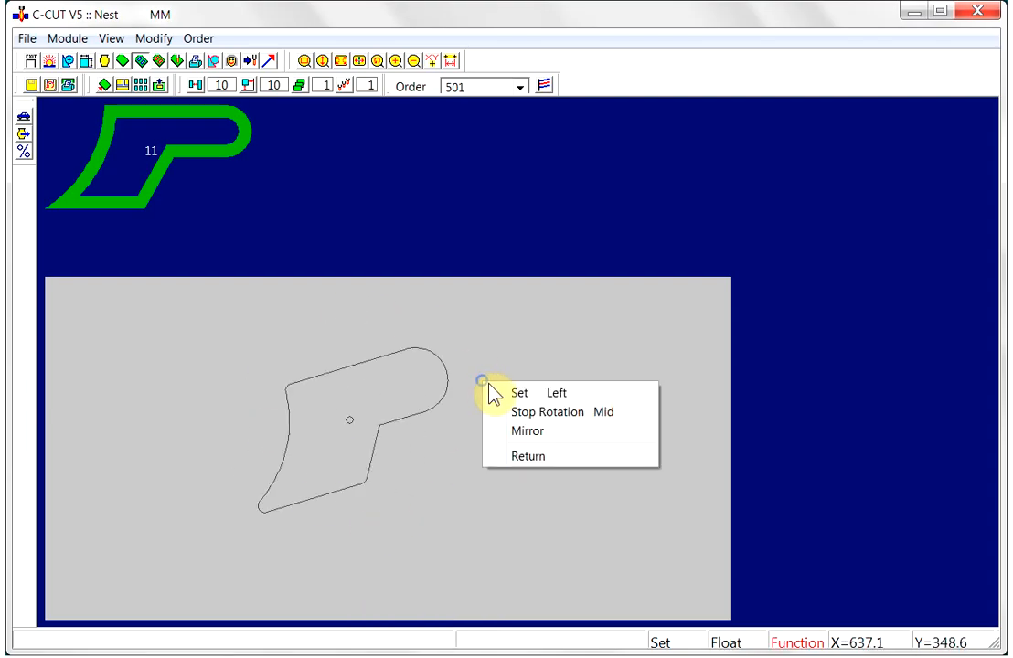
left_click(544, 412)
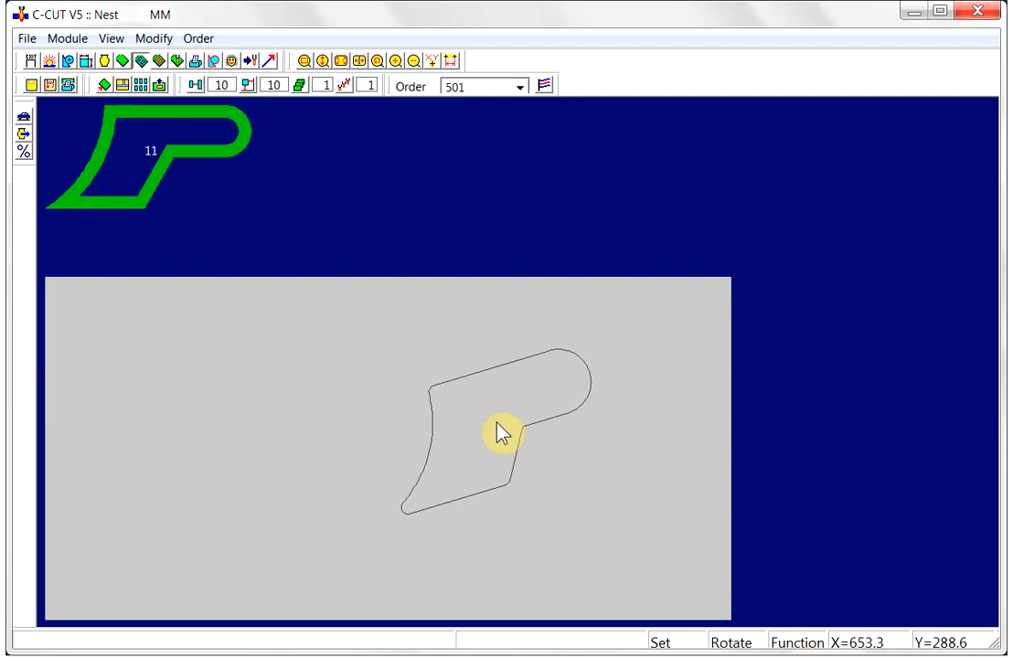
Step: Mirror the floating C3 part and set it in the upper middle of the plate
right_click(501, 419)
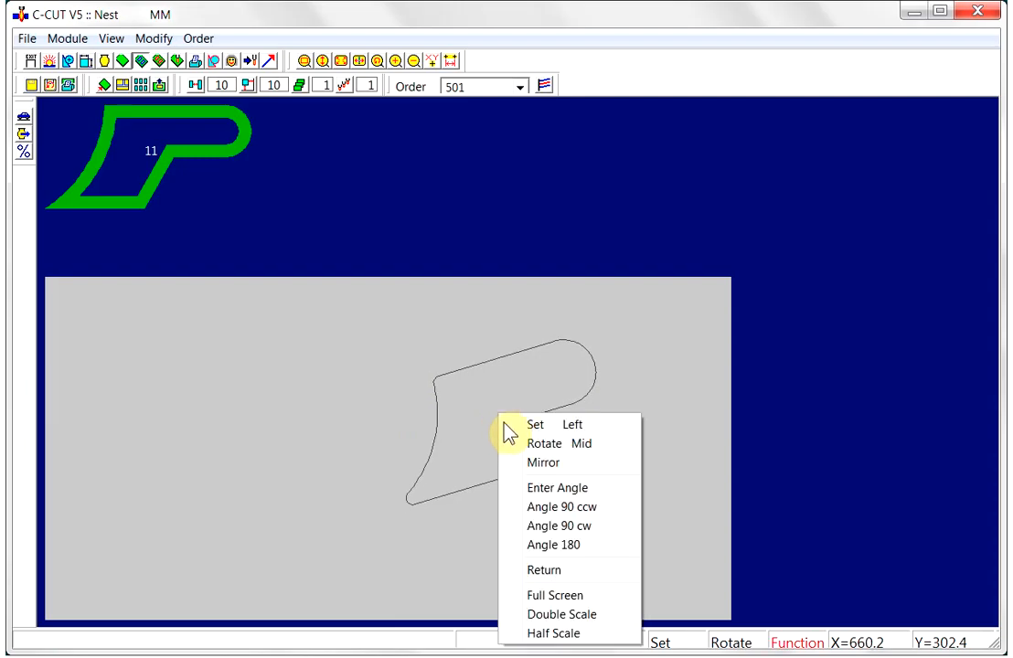
left_click(539, 467)
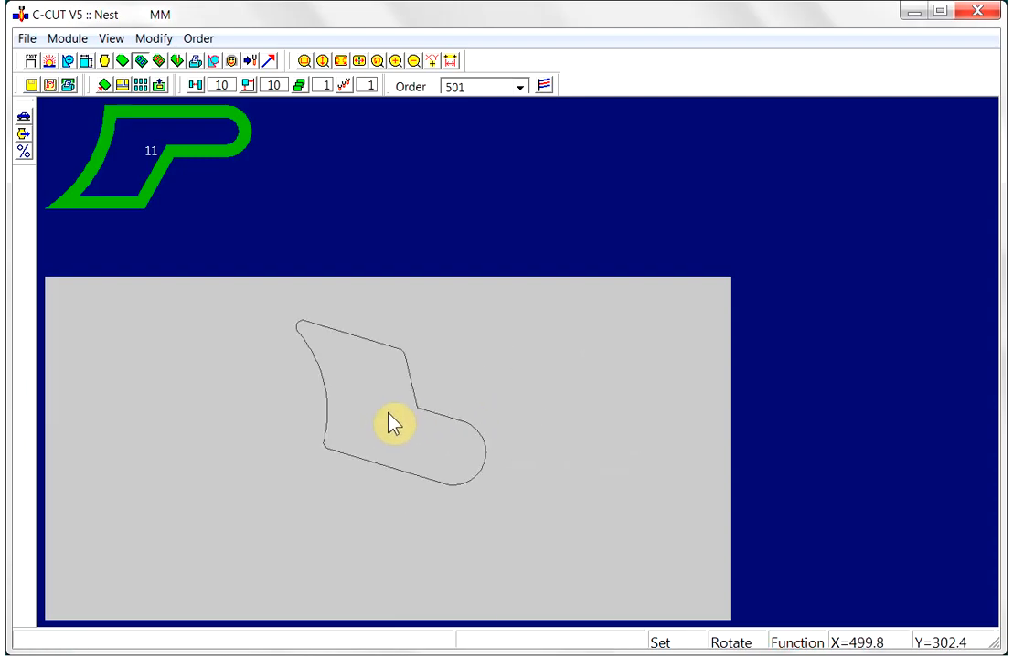
right_click(389, 413)
left_click(422, 423)
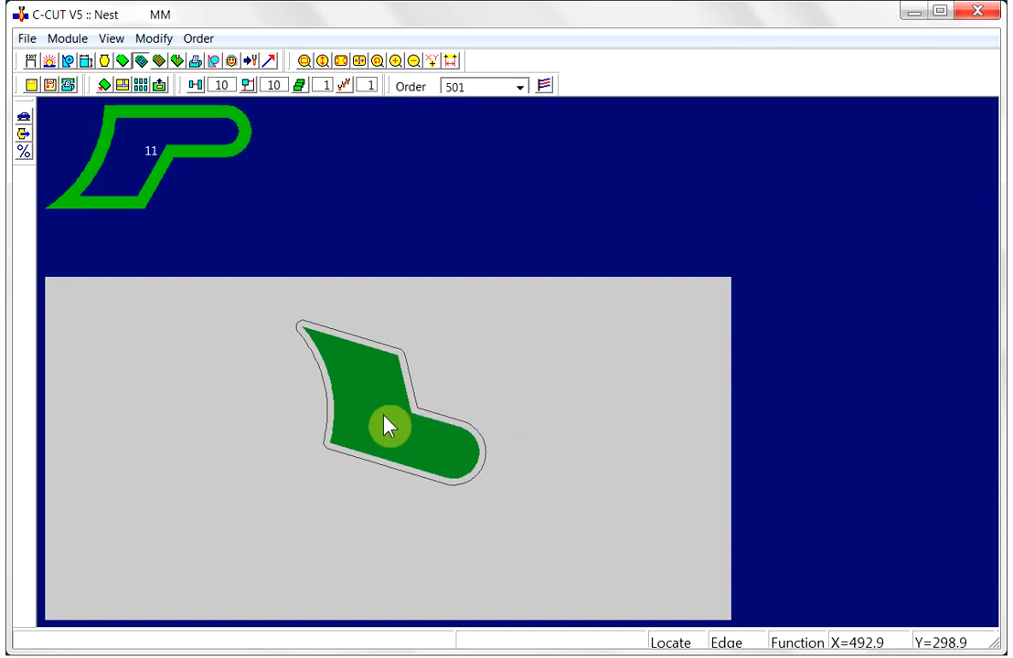
left_click(385, 420)
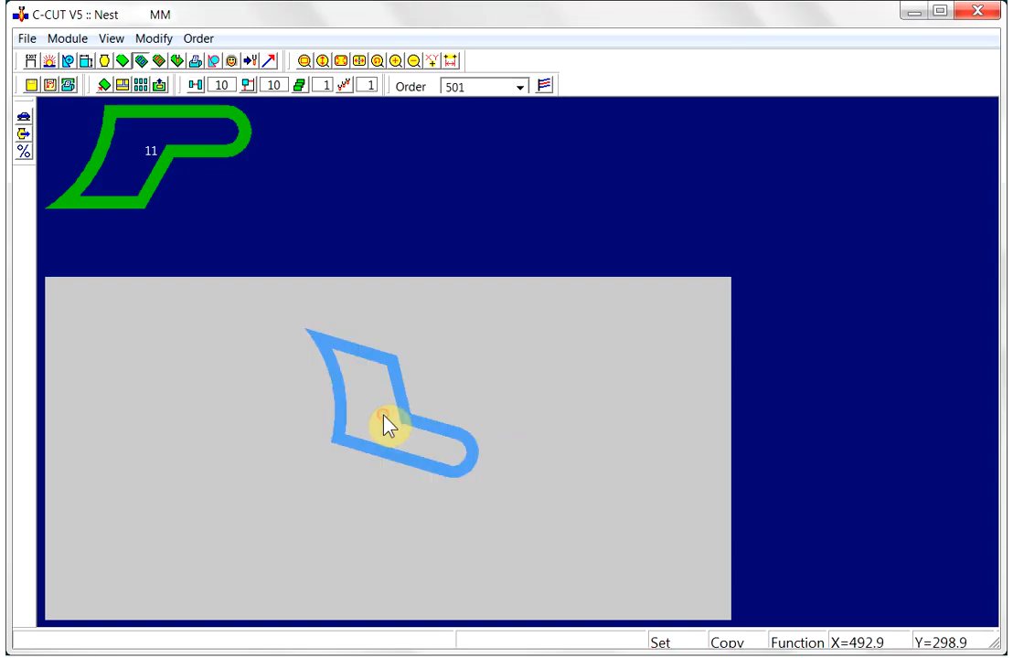
Step: Float the mirrored C3 part off the plate and return it to the order's parts
right_click(410, 424)
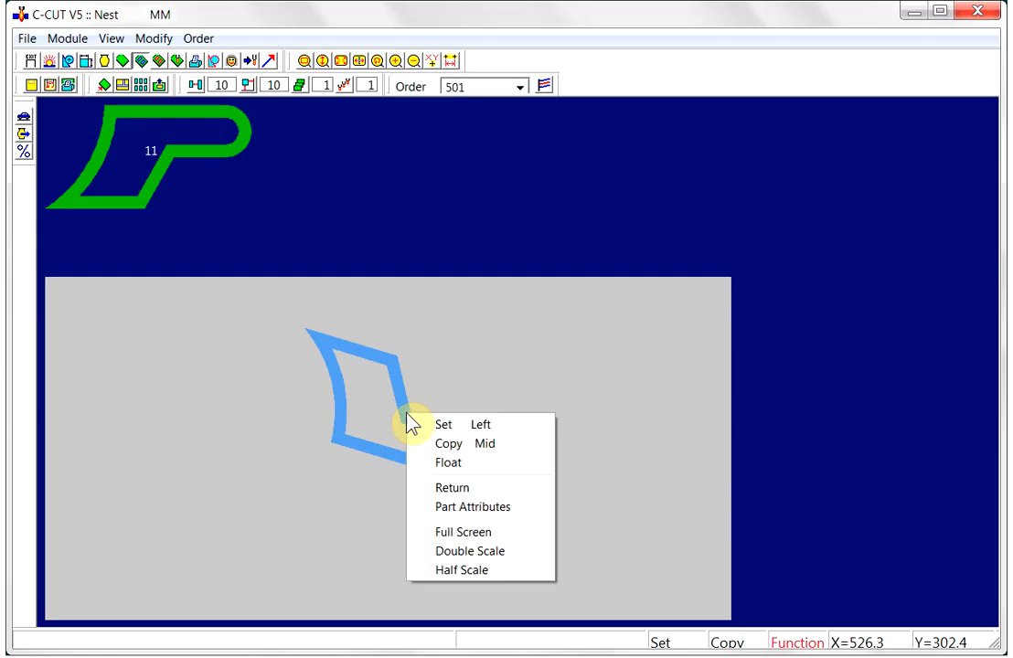
left_click(448, 463)
left_click(428, 213)
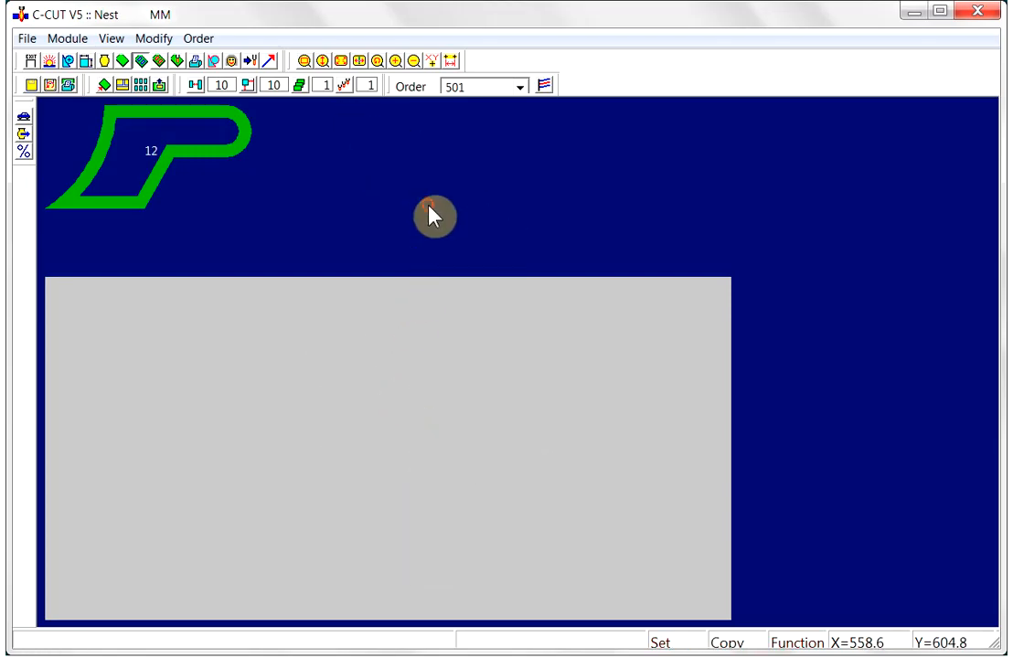
Step: Place a C3 part in the plate's upper-left corner and review the part-gap and plate-edge spacing settings
left_click(201, 161)
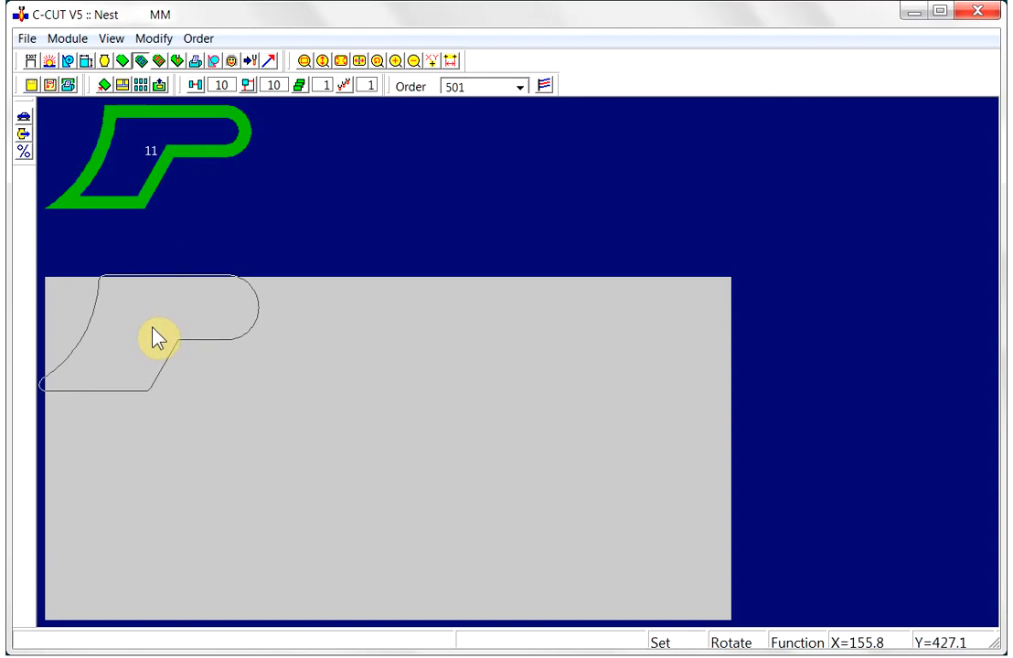
left_click(154, 336)
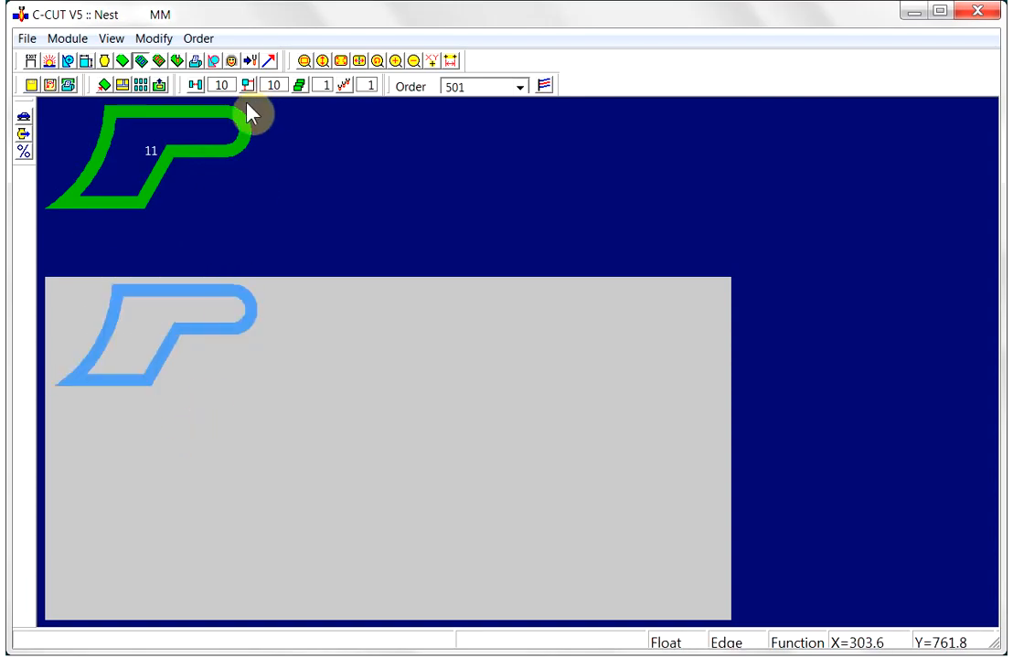
left_click(196, 88)
left_click(649, 334)
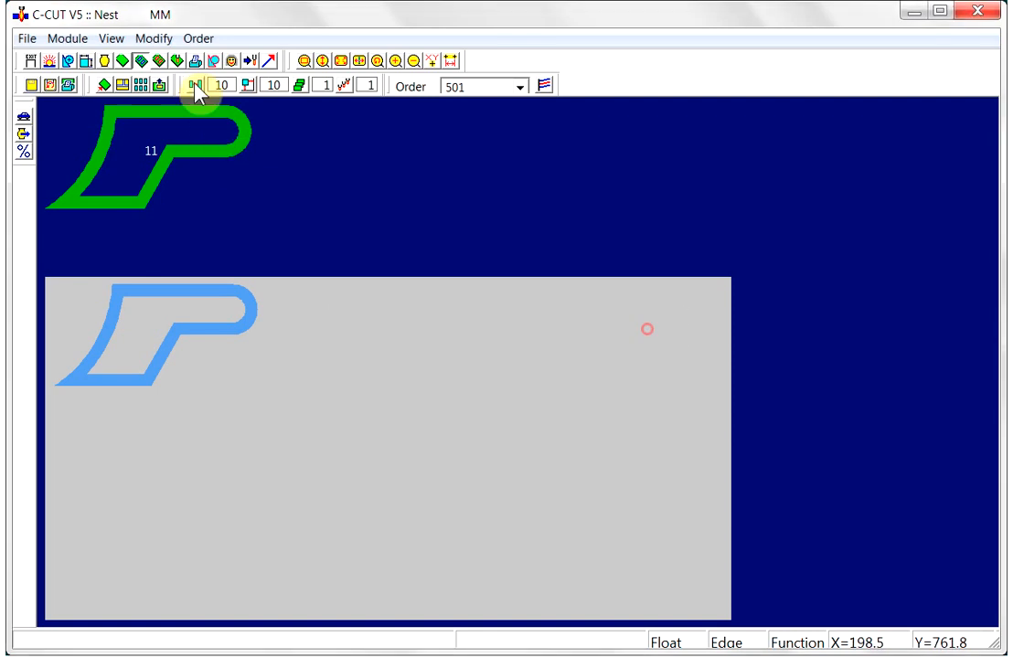
left_click(246, 85)
left_click(660, 331)
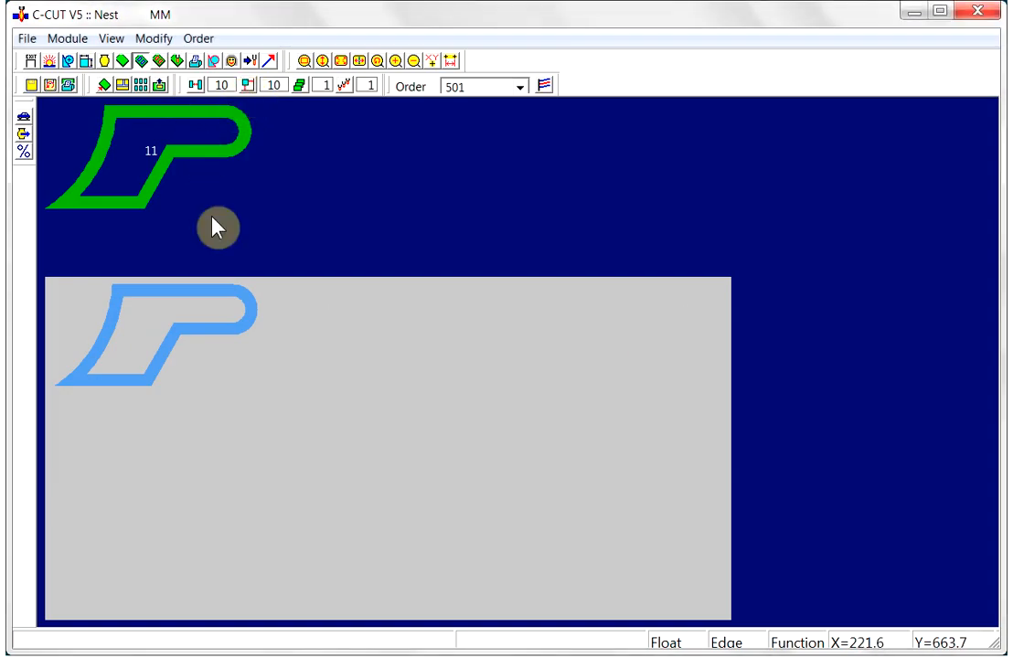
Step: Float a second C3 part, try it over the first one, and set it in the plate's lower-left area
left_click(216, 159)
left_click(172, 347)
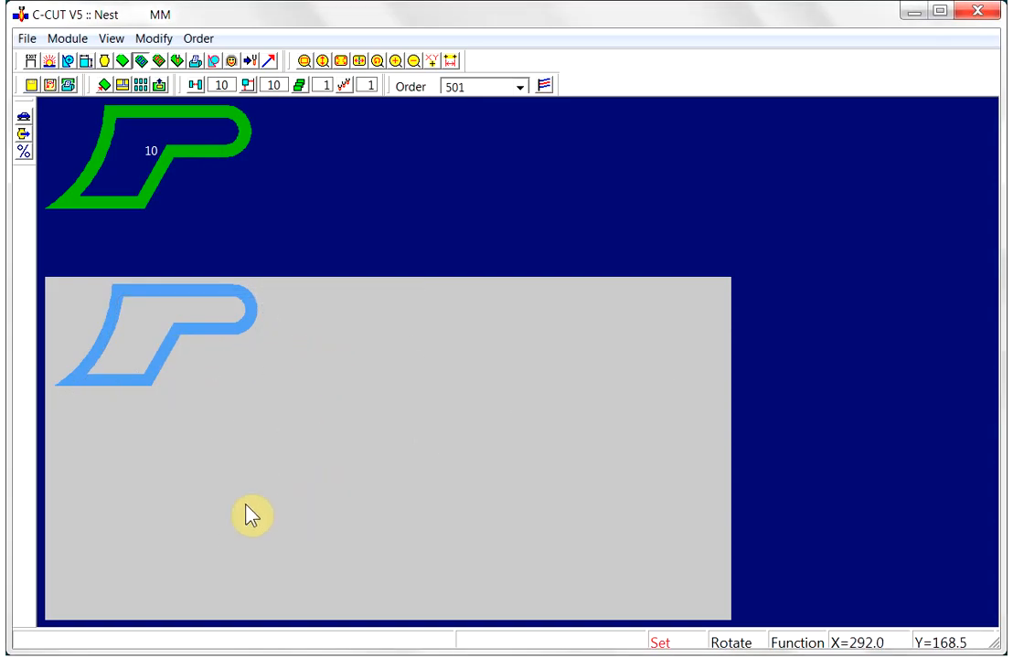
left_click(172, 495)
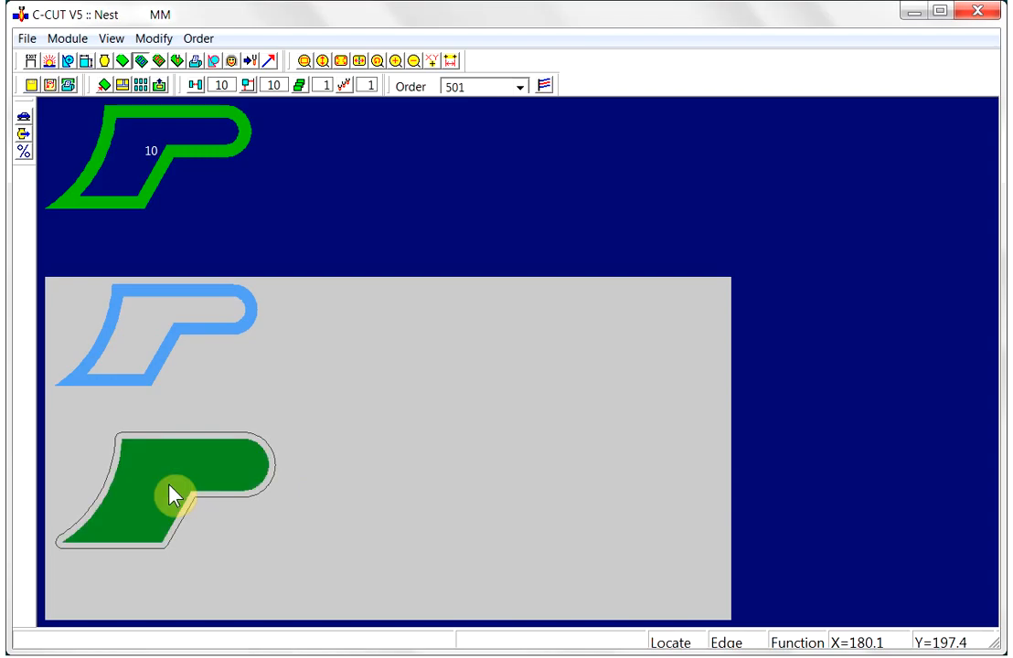
left_click(173, 494)
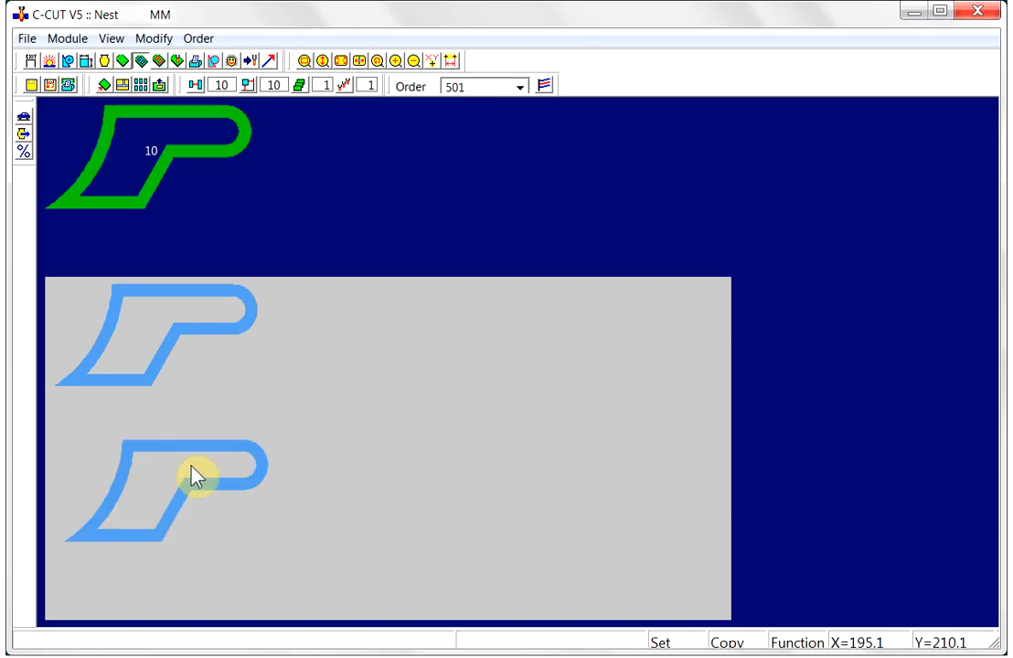
Step: Move the lower C3 part directly beside the first one and place a third C3 next to it along the plate's upper edge
right_click(188, 448)
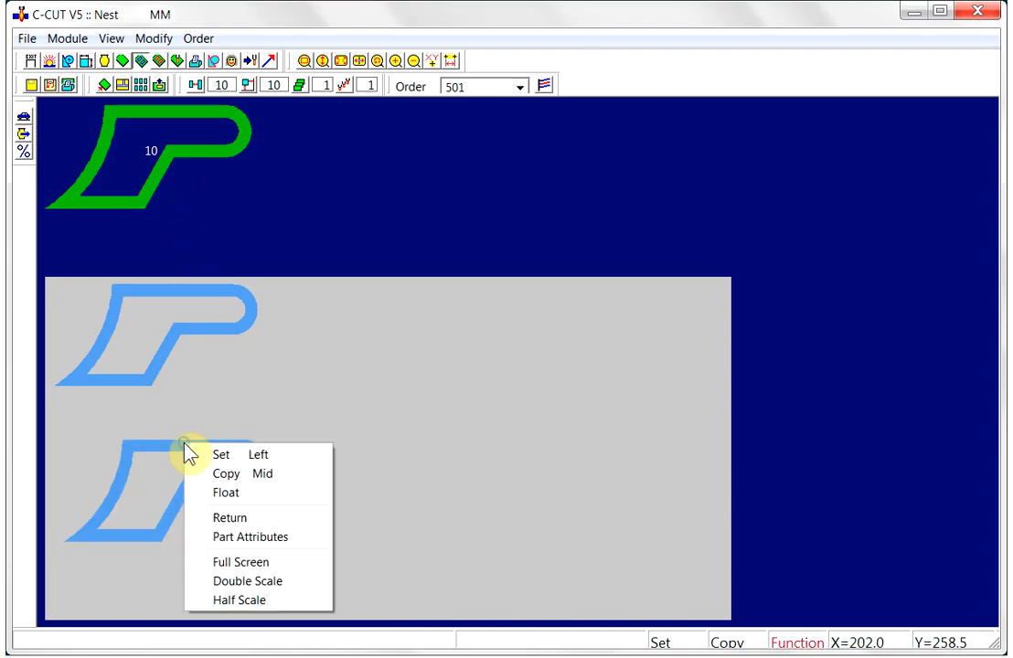
left_click(226, 494)
left_click(183, 345)
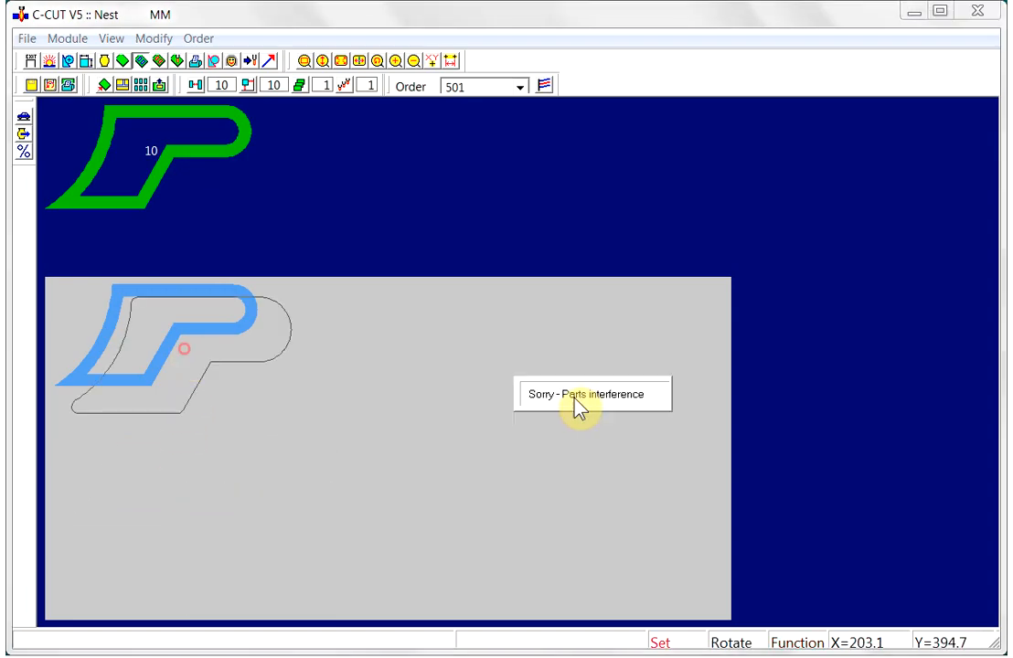
left_click(198, 373)
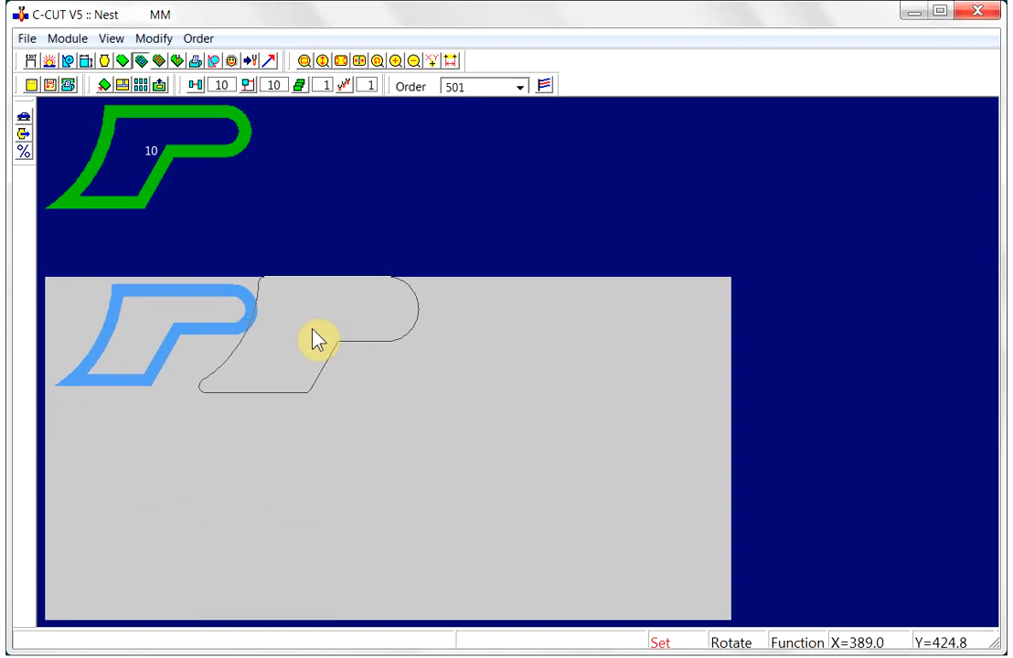
left_click(317, 340)
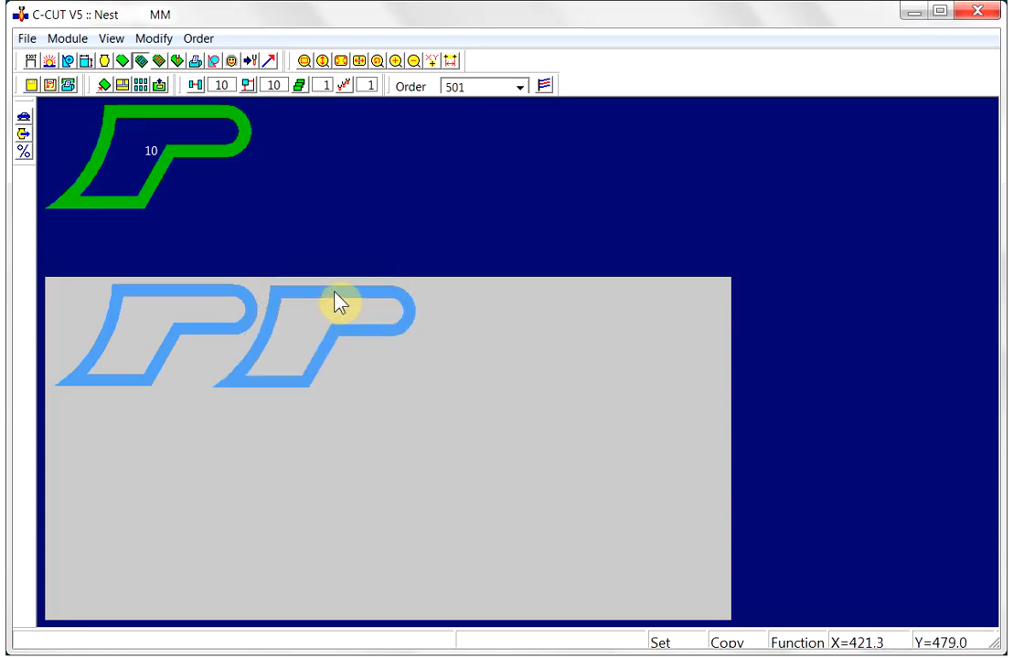
left_click(204, 151)
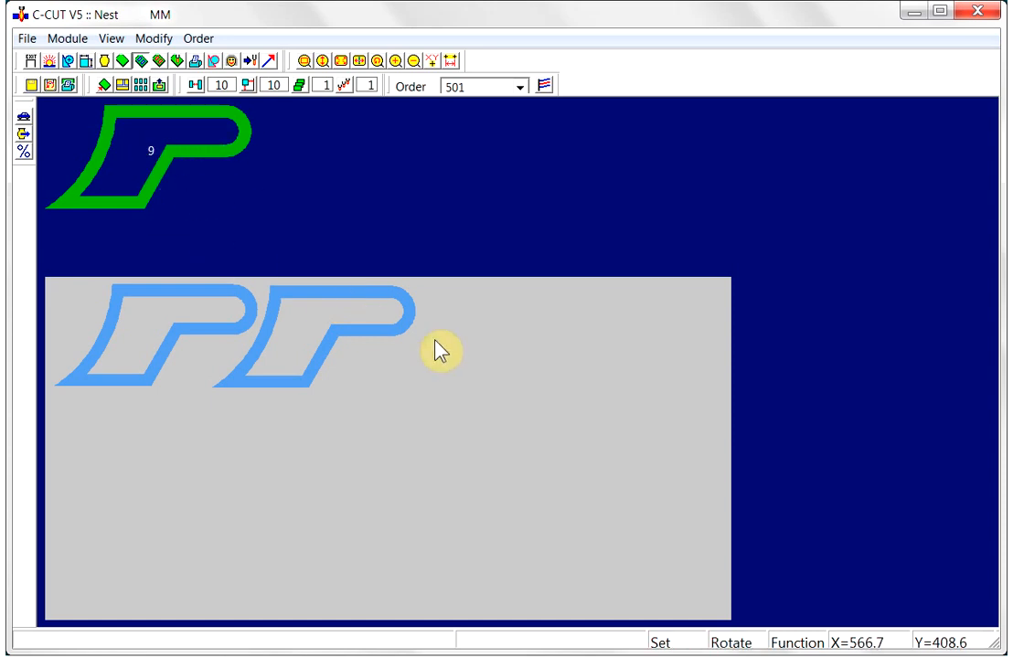
left_click(474, 338)
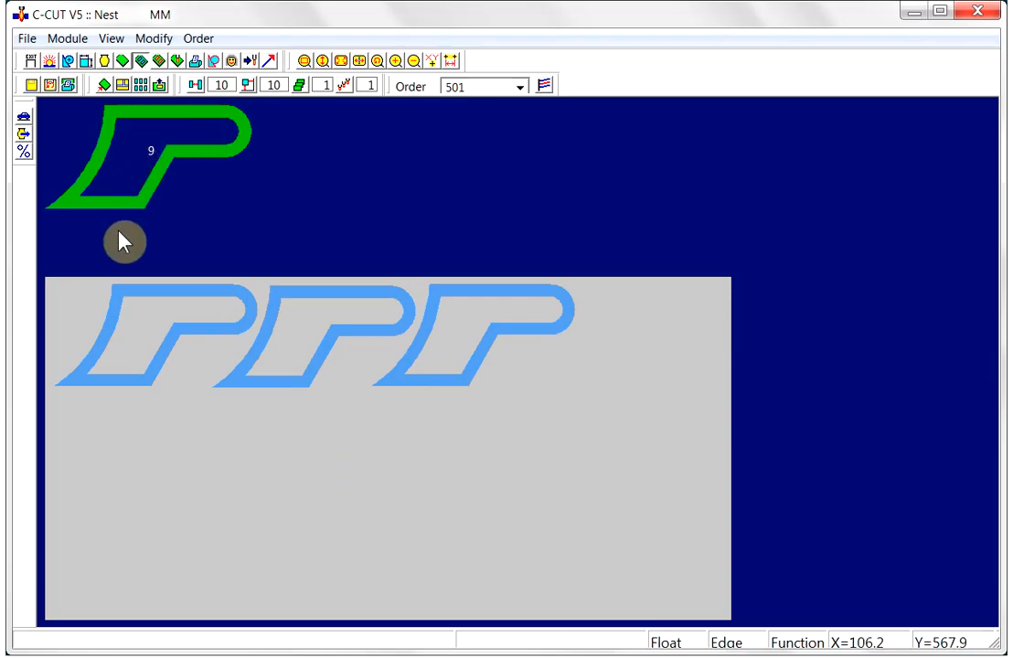
Step: Move the third C3 part along a vector into the plate's lower-right area
left_click(462, 382)
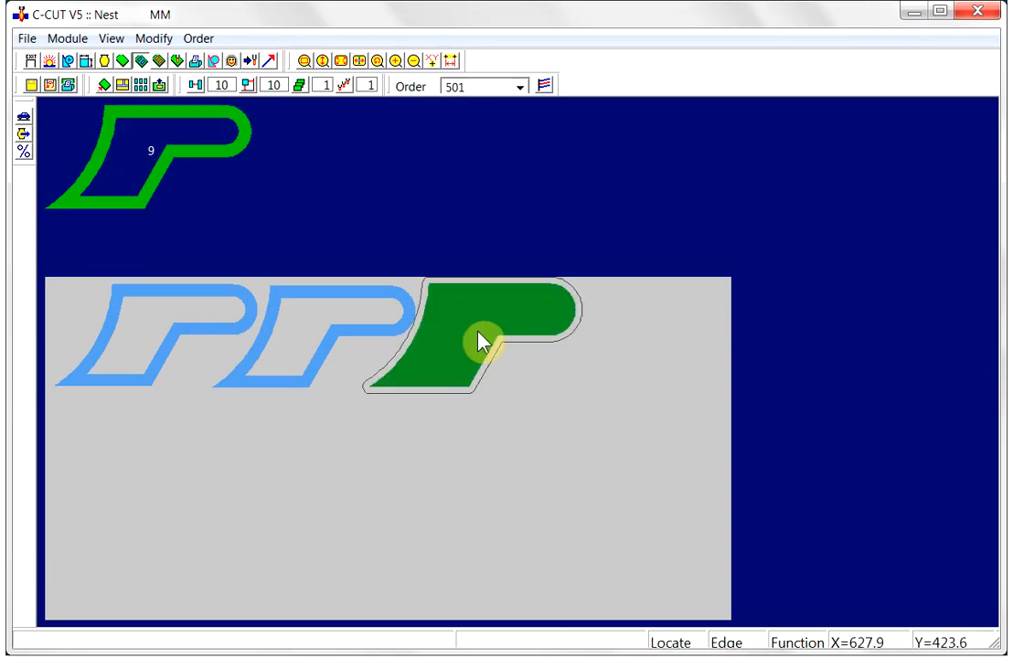
left_click(604, 517)
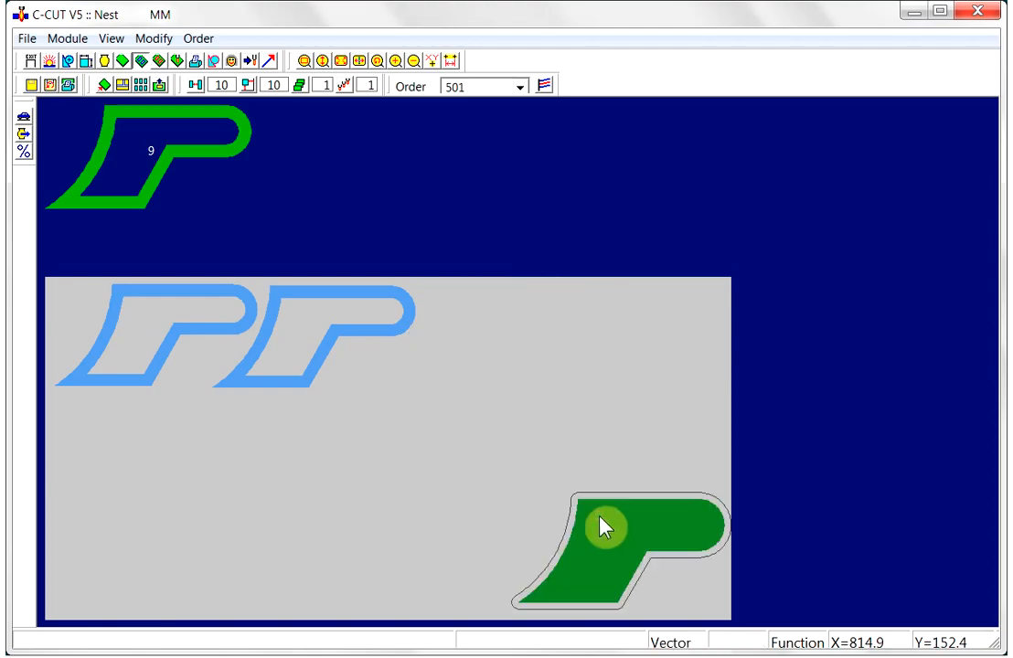
left_click(655, 326)
left_click(656, 327)
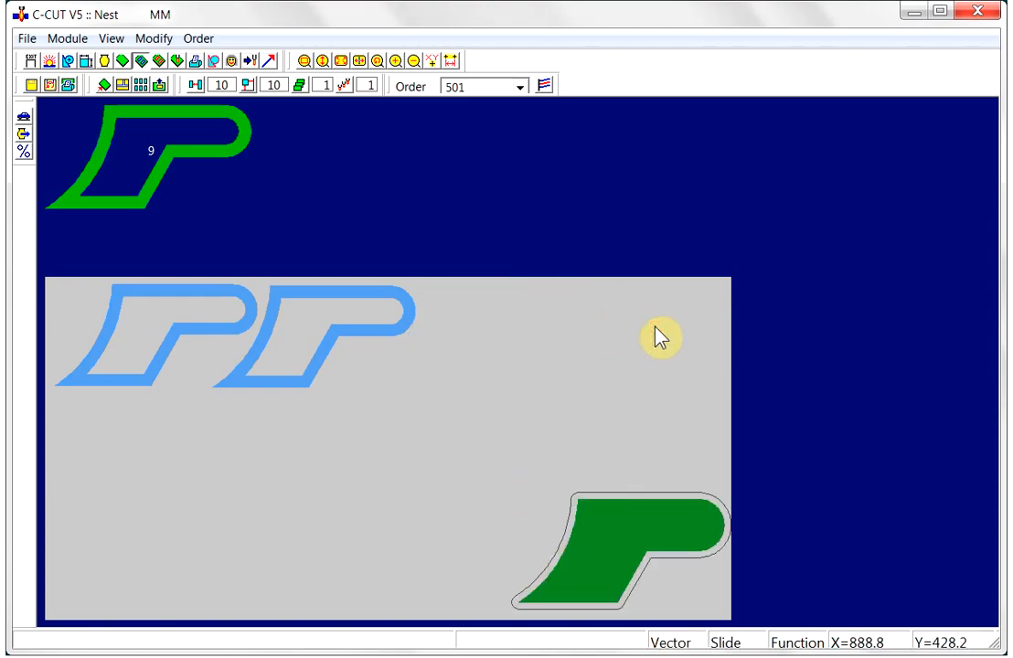
Step: Slide the third C3 part along several vectors around the plate's lower area, finishing in the plate's lower-left corner
left_click(549, 352)
left_click(655, 464)
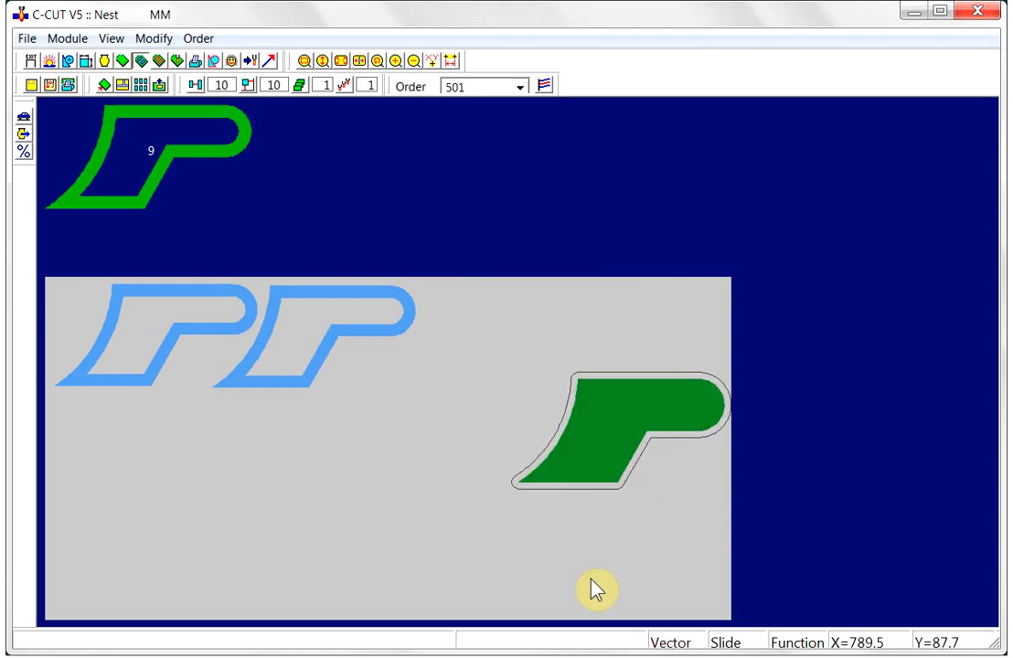
left_click(565, 554)
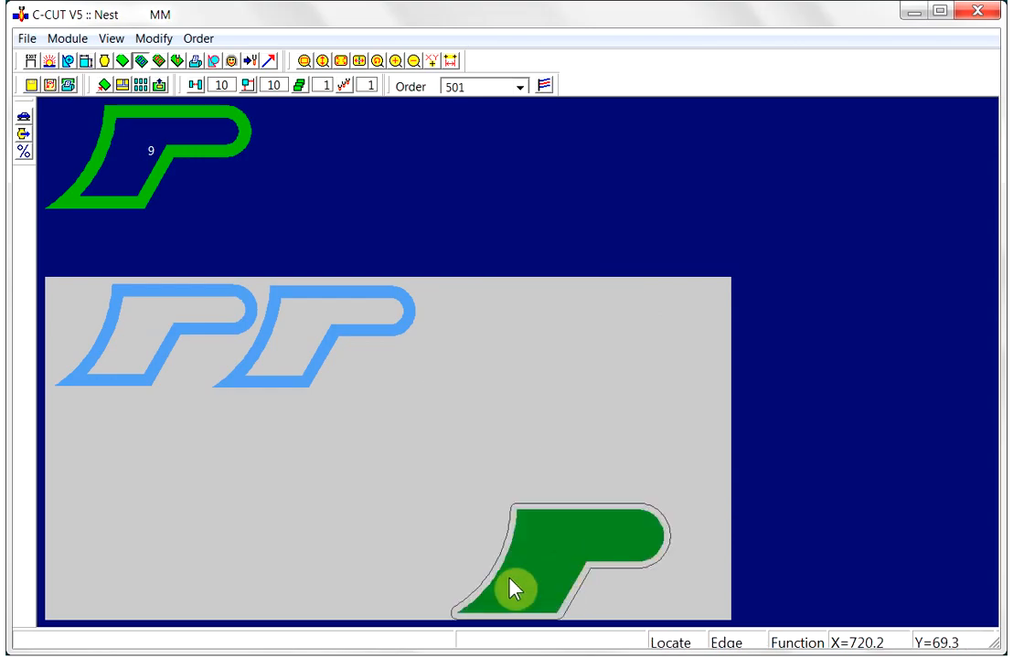
left_click(308, 534)
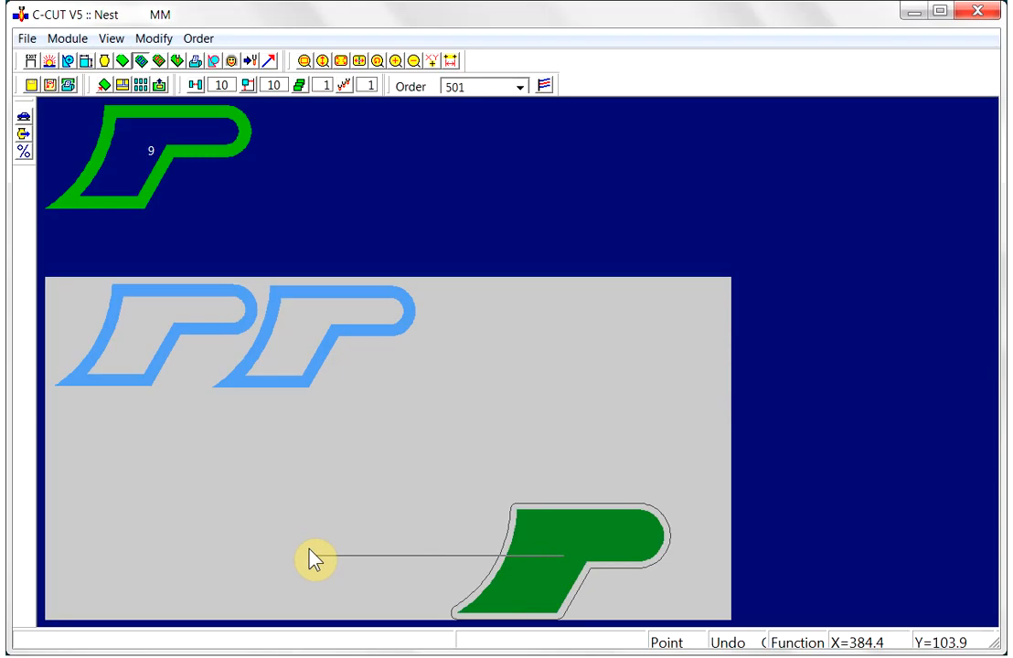
left_click(509, 554)
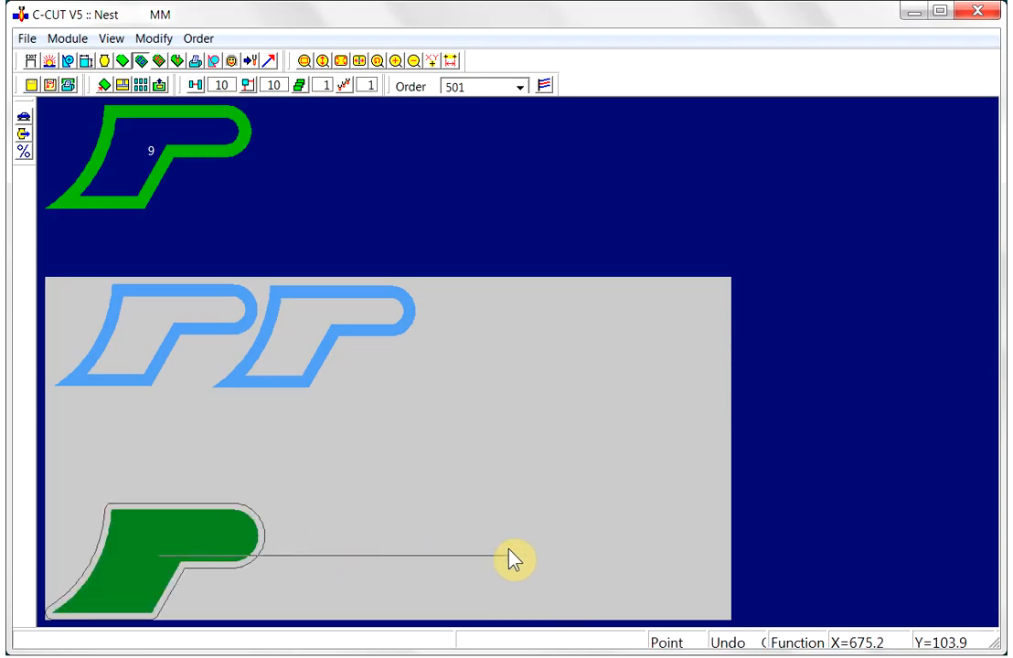
left_click(510, 554)
left_click(262, 543)
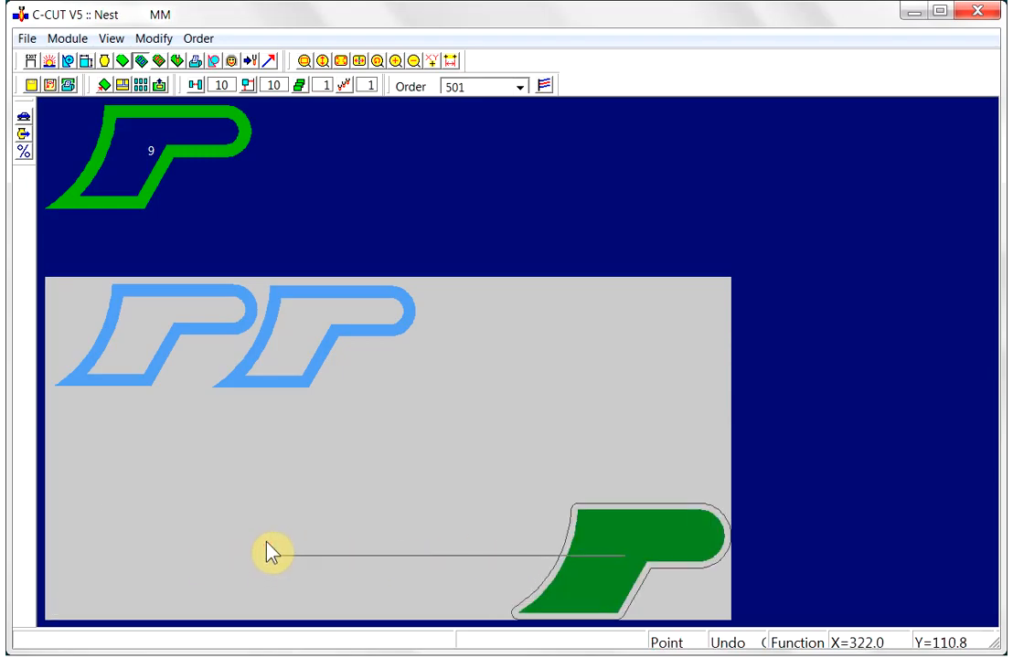
left_click(259, 541)
Step: Slide the third C3 part around the plate's lower-left area and set it directly beneath the first one, against the plate's left edge
left_click(179, 449)
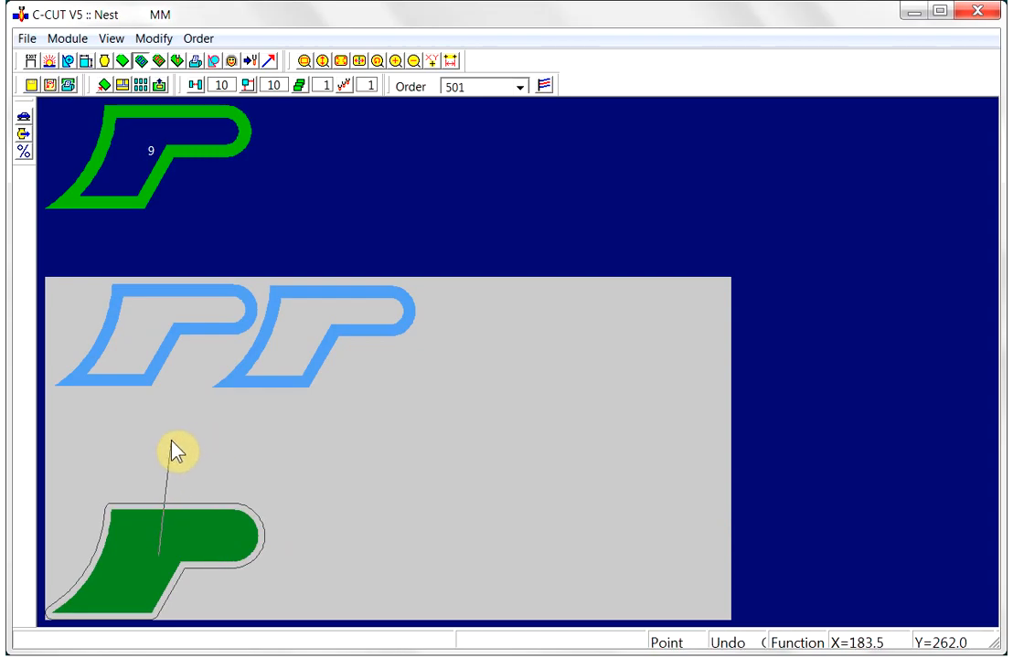
left_click(174, 447)
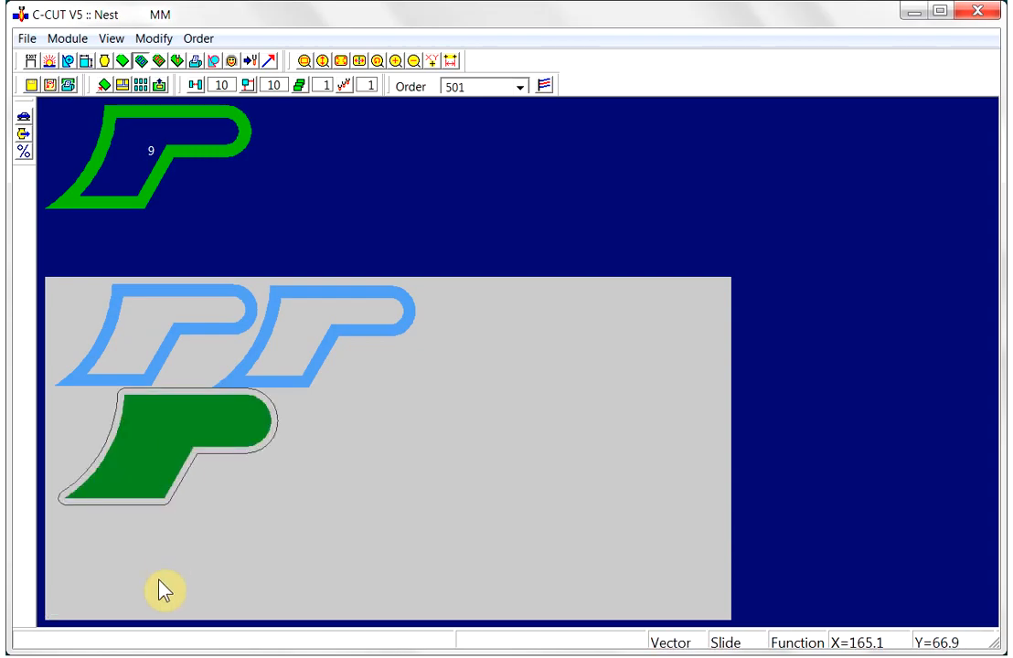
left_click(325, 580)
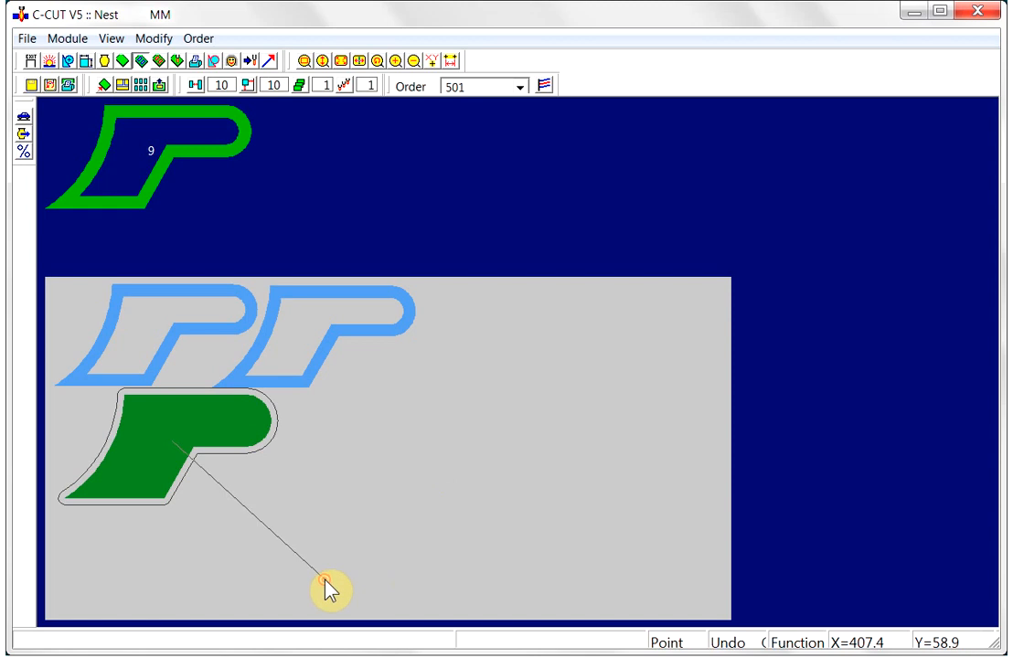
left_click(324, 580)
left_click(80, 550)
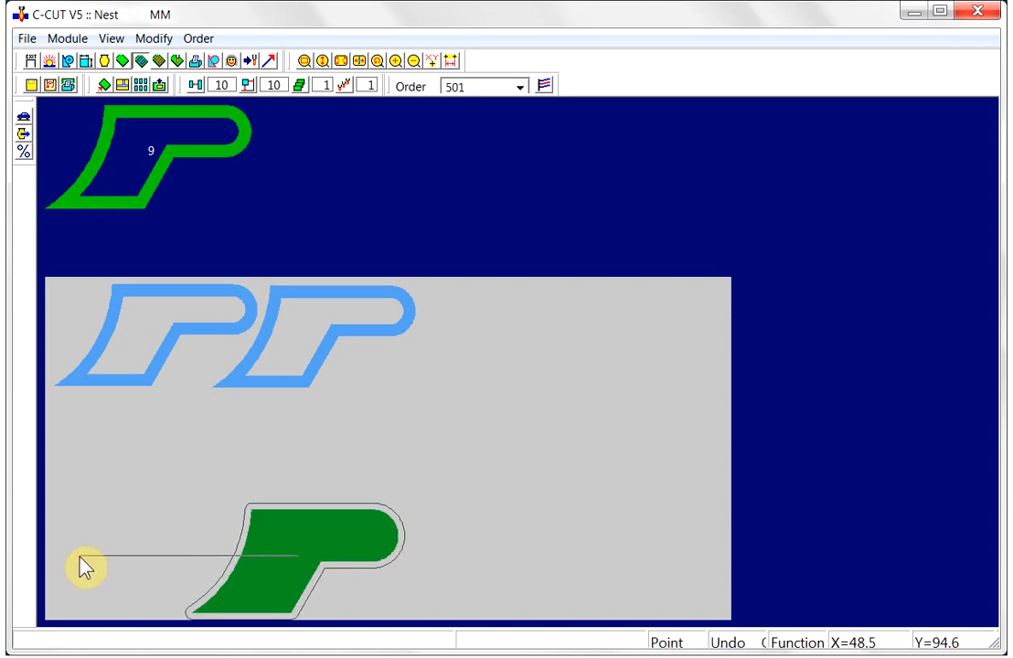
left_click(80, 551)
left_click(157, 437)
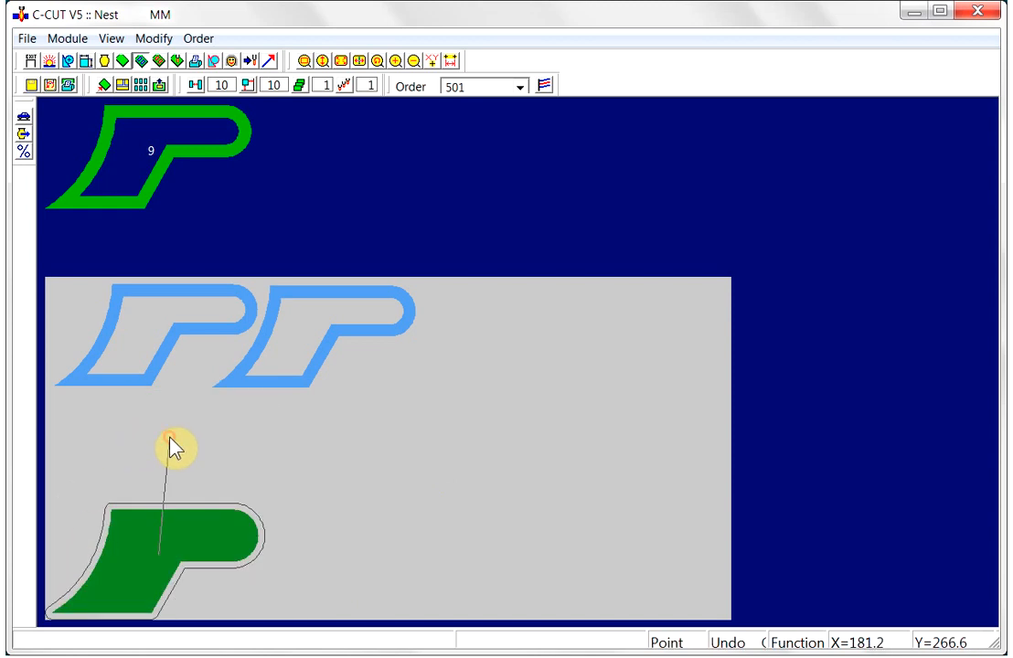
left_click(160, 438)
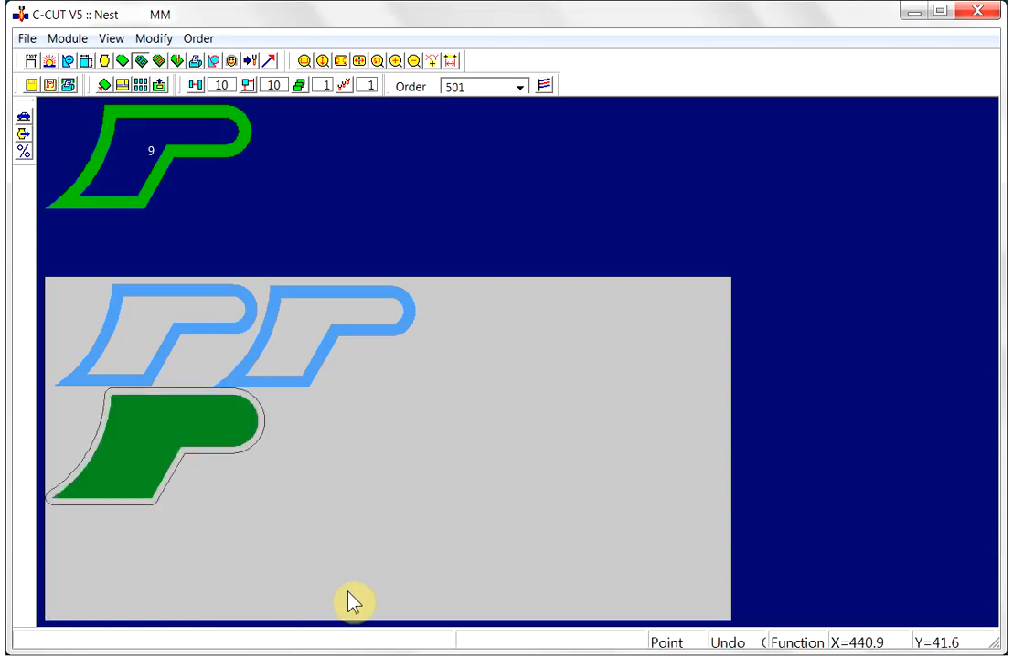
left_click(166, 428)
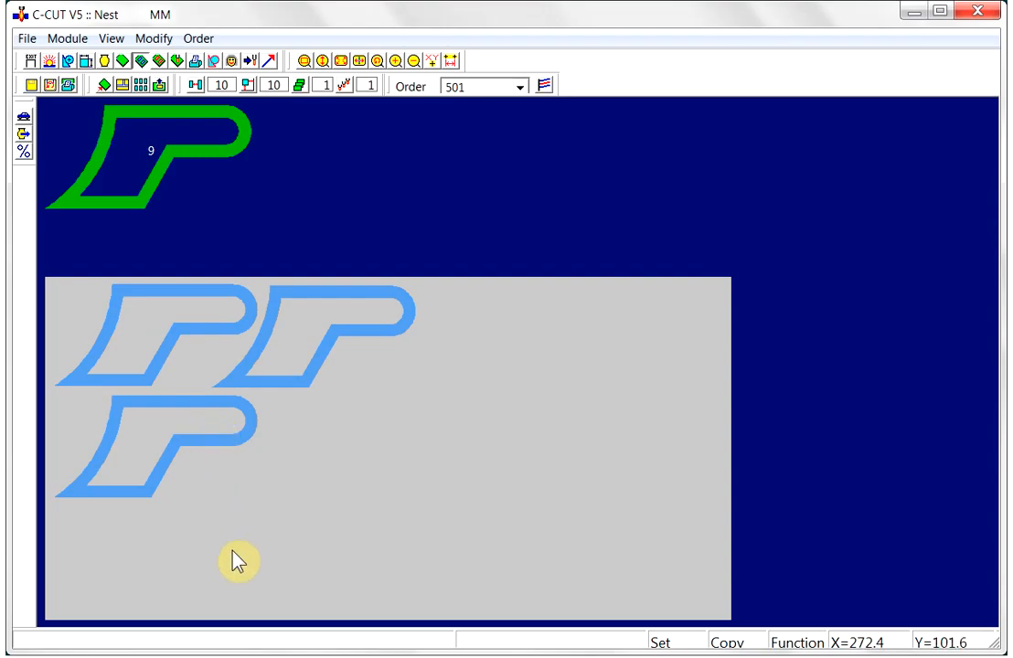
Step: Float the third C3 part and set it in the lower middle of the plate, below the second part
right_click(241, 432)
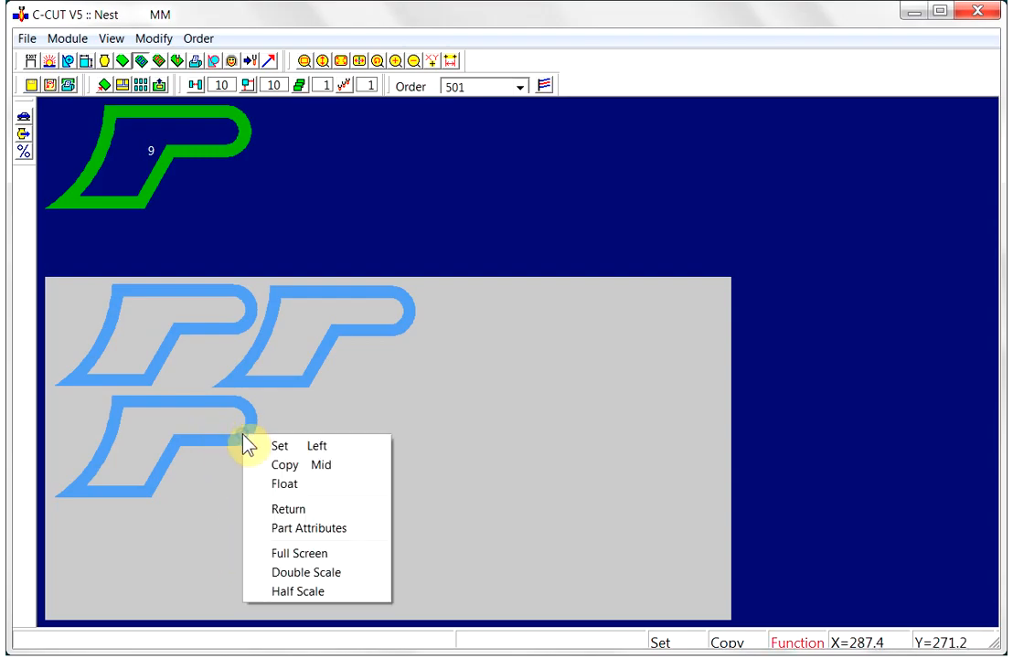
left_click(299, 487)
left_click(418, 475)
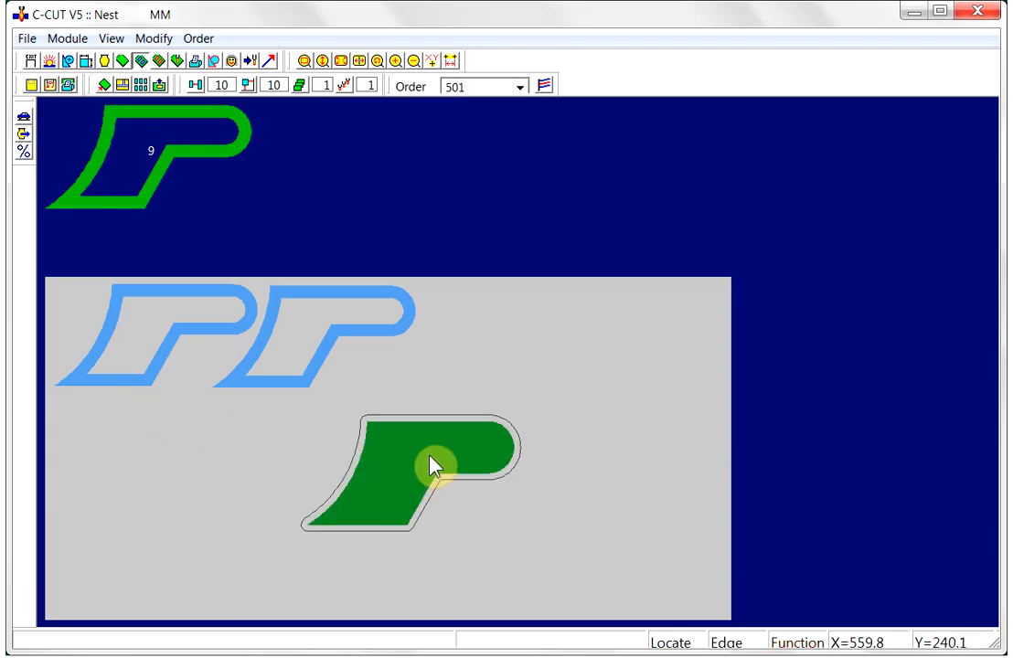
left_click(430, 466)
Step: Copy the C3 part in the lower middle of the plate and set the copy beside the second part, near the upper edge
right_click(450, 439)
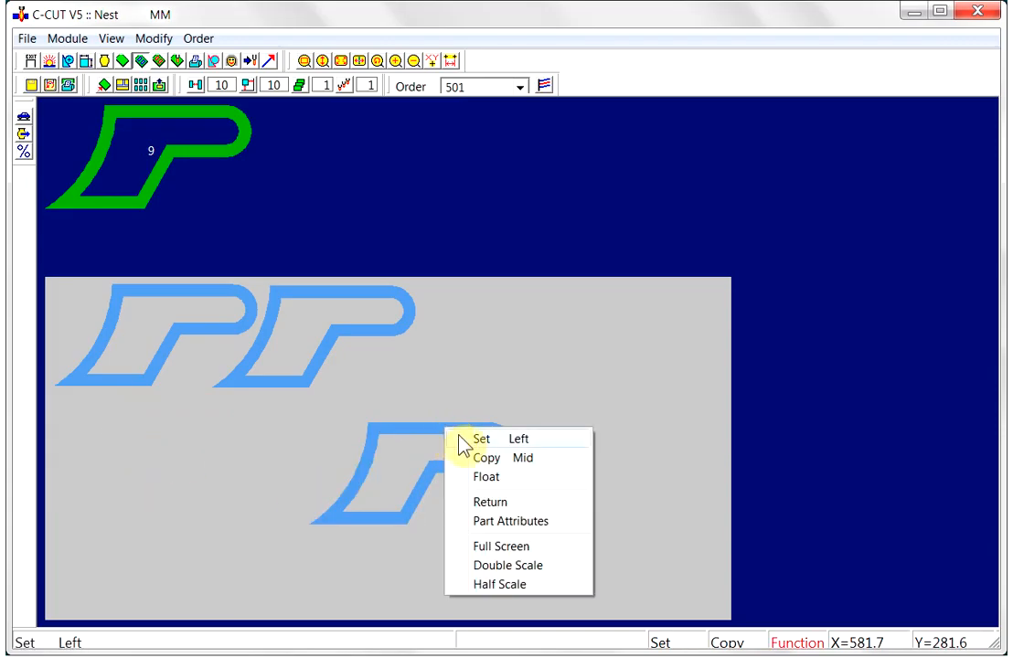
left_click(472, 457)
left_click(506, 353)
left_click(505, 358)
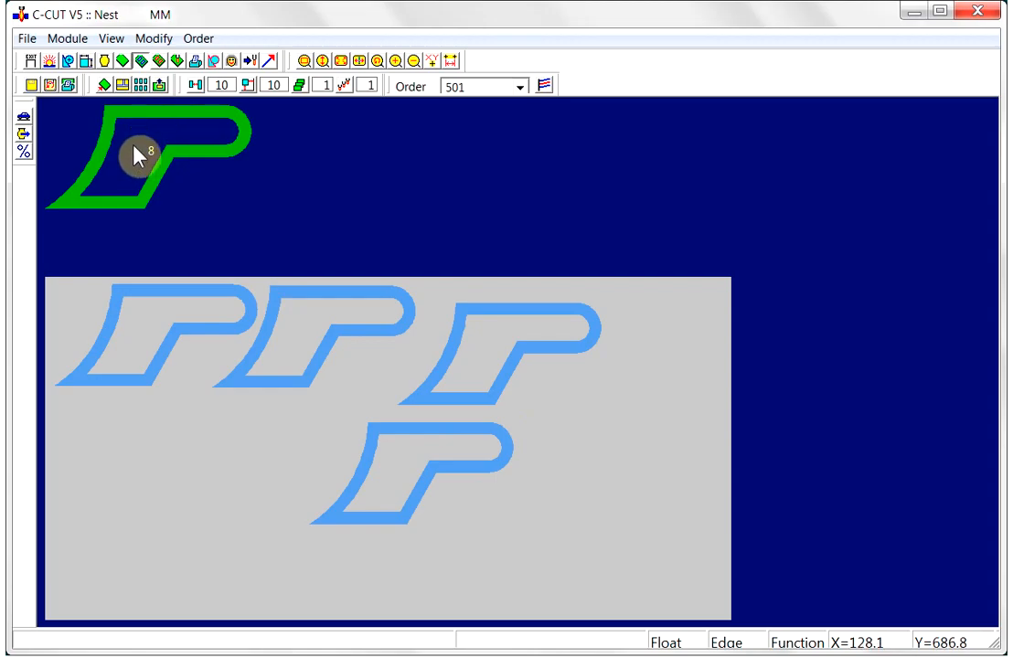
Step: Return all placed C3 parts from the plate to the order
left_click(158, 87)
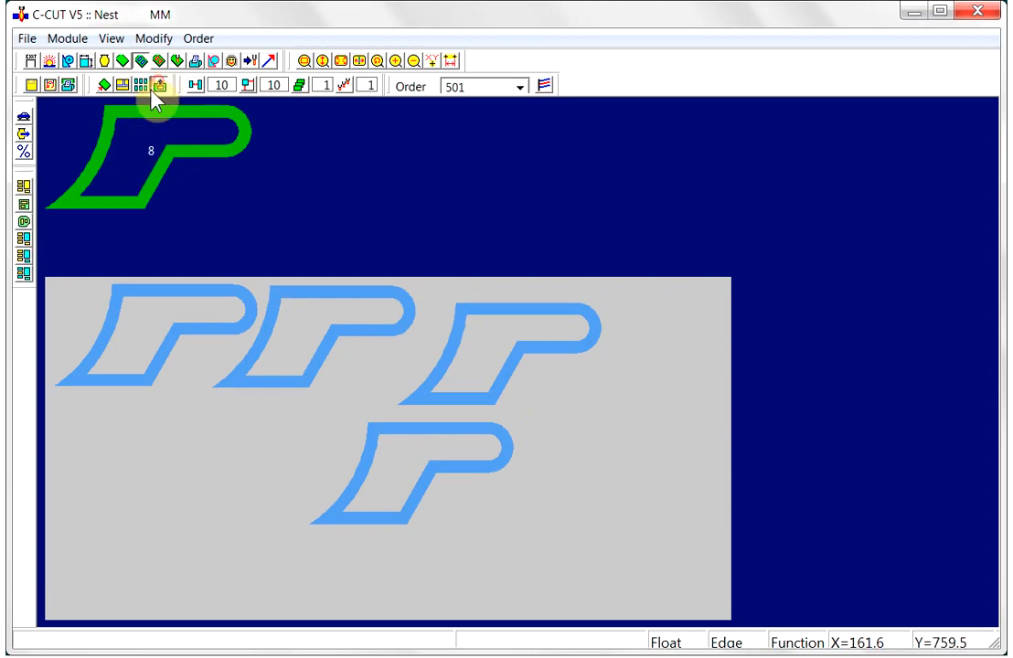
left_click(24, 187)
left_click(482, 410)
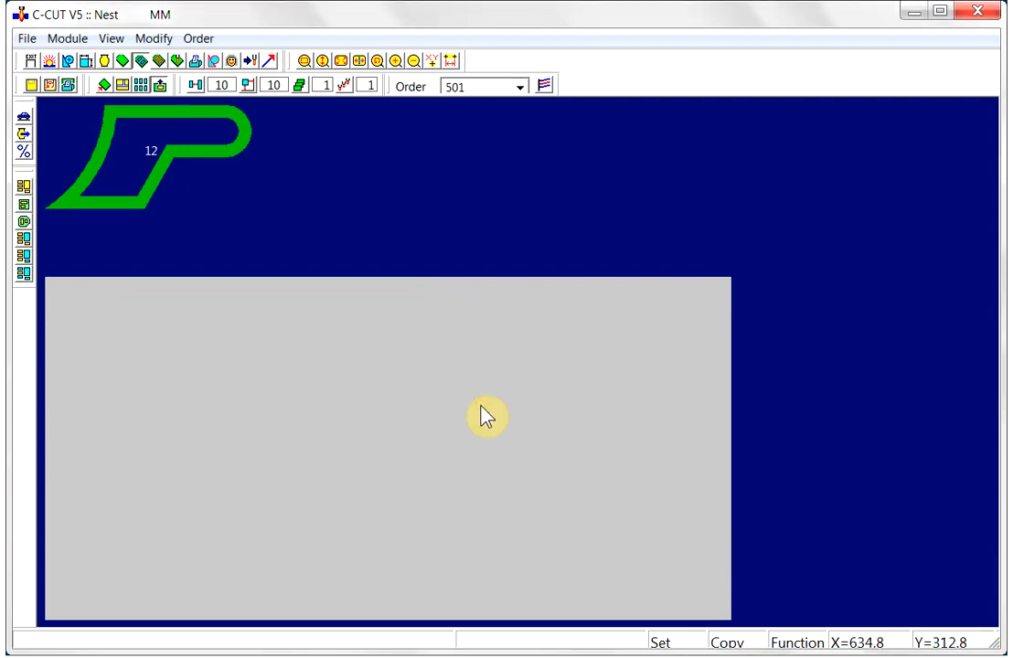
Step: Rotate a C3 part 90° counterclockwise and set it in the plate's lower-left corner
left_click(191, 120)
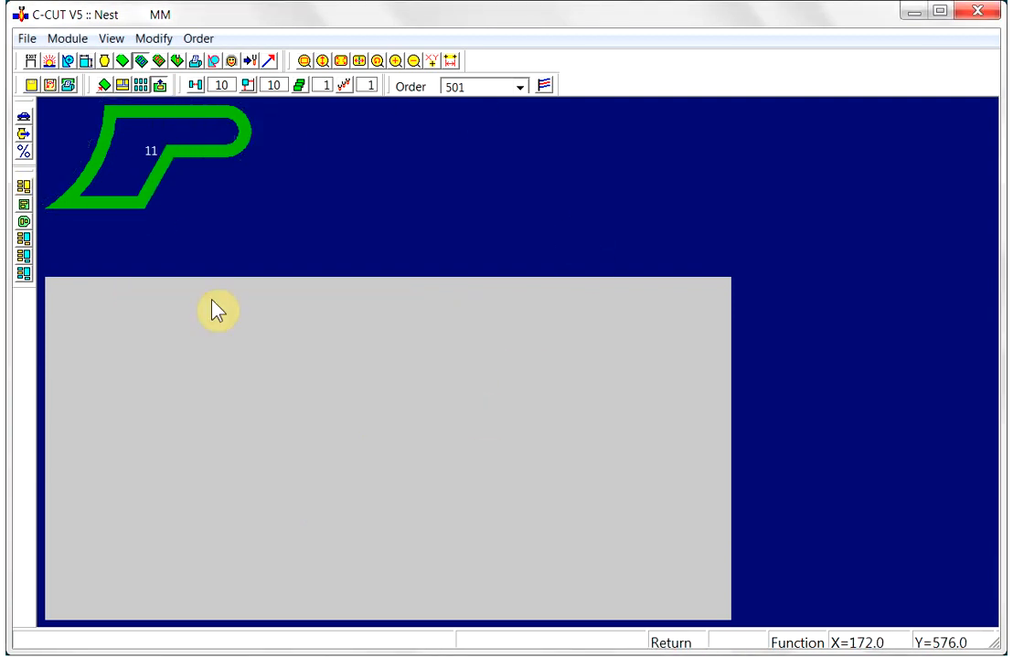
right_click(308, 418)
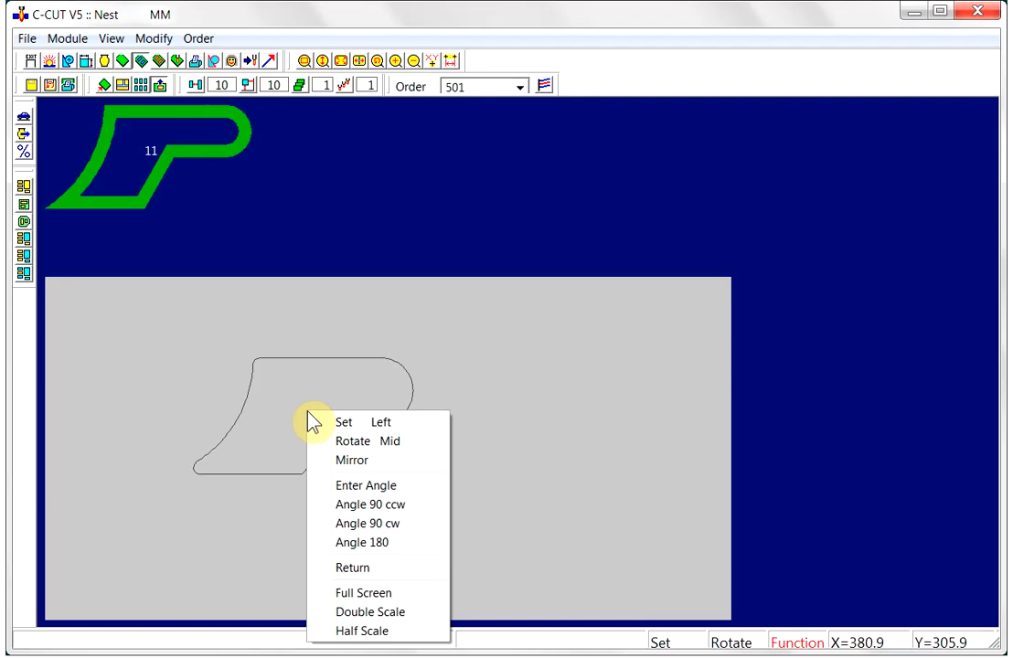
left_click(373, 505)
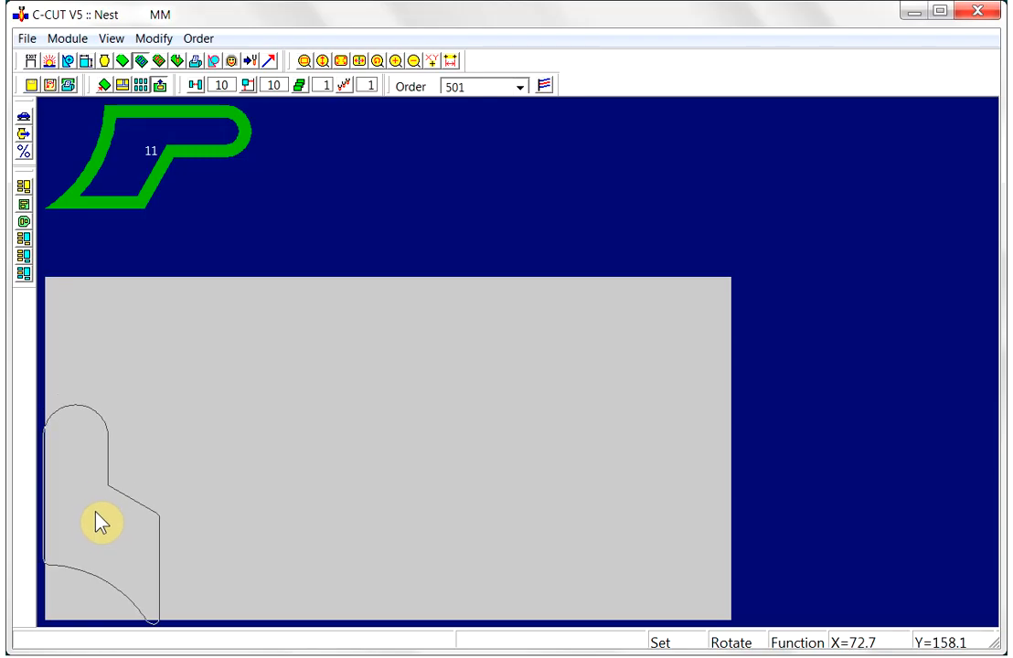
left_click(101, 523)
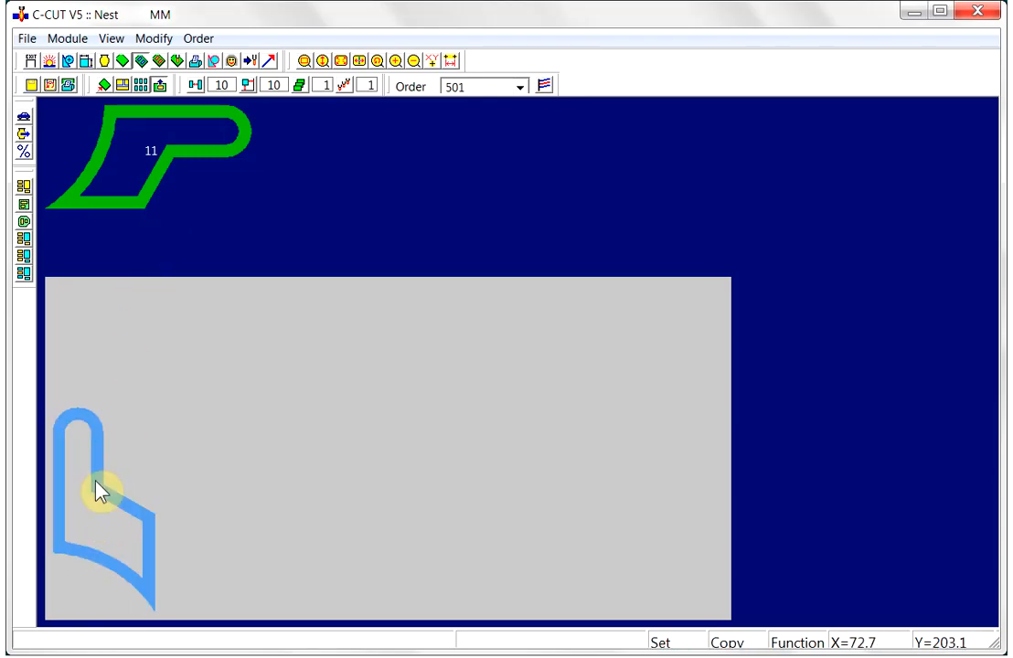
Step: Copy the rotated C3 part, turn the copy 180°, and set it above the first so the two interlock
left_click(100, 492)
right_click(195, 402)
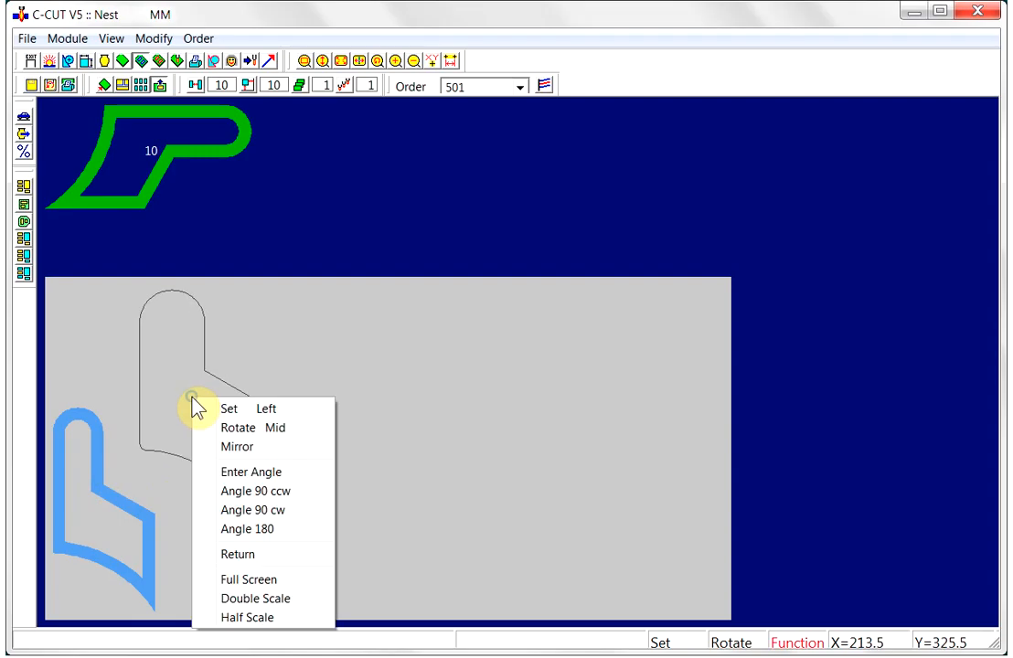
left_click(262, 529)
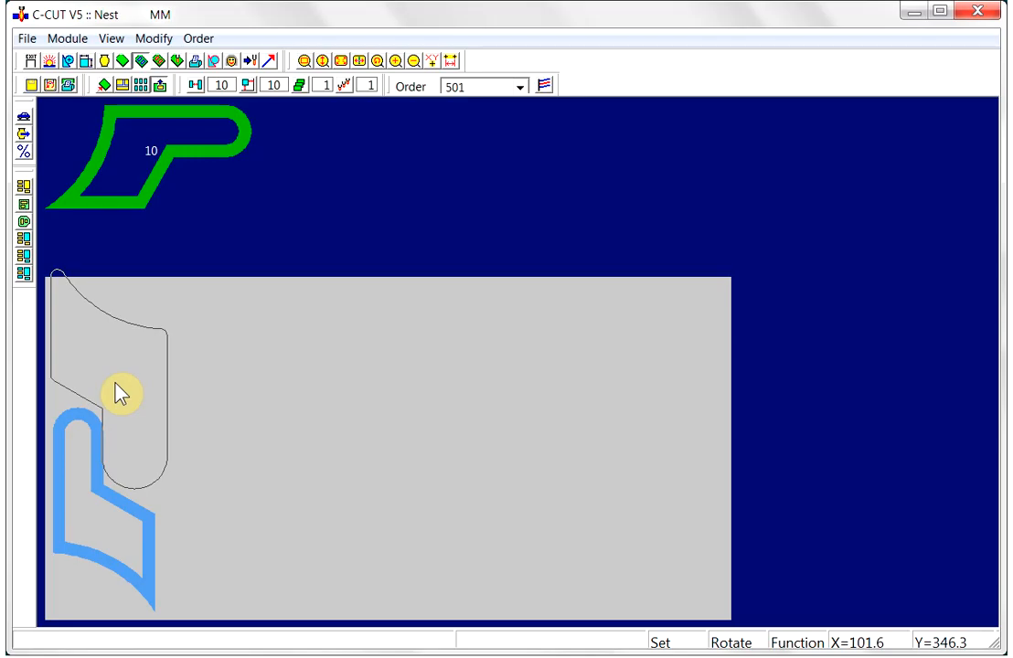
left_click(116, 385)
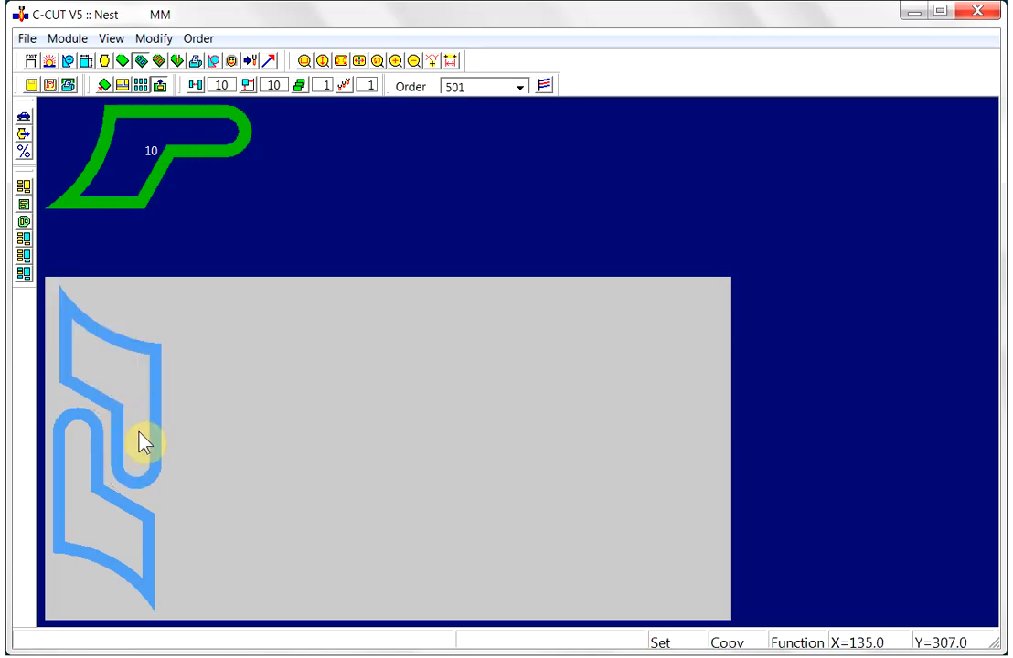
Step: Copy the lower and upper C3 parts and set the copies directly beside them as a second interlocked pair
left_click_drag(104, 519, 209, 530)
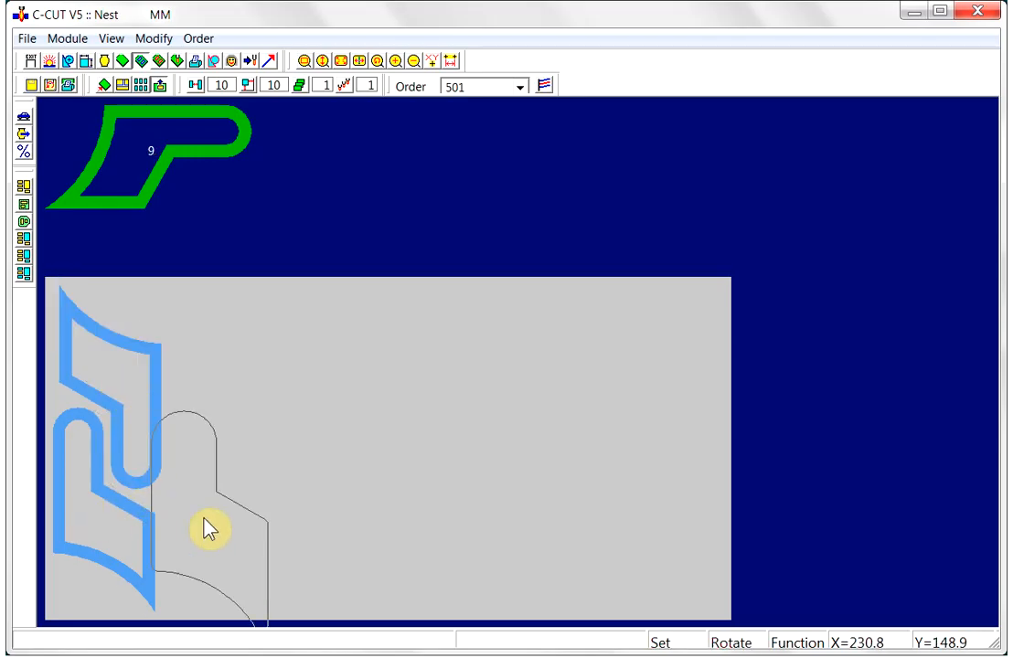
left_click(204, 521)
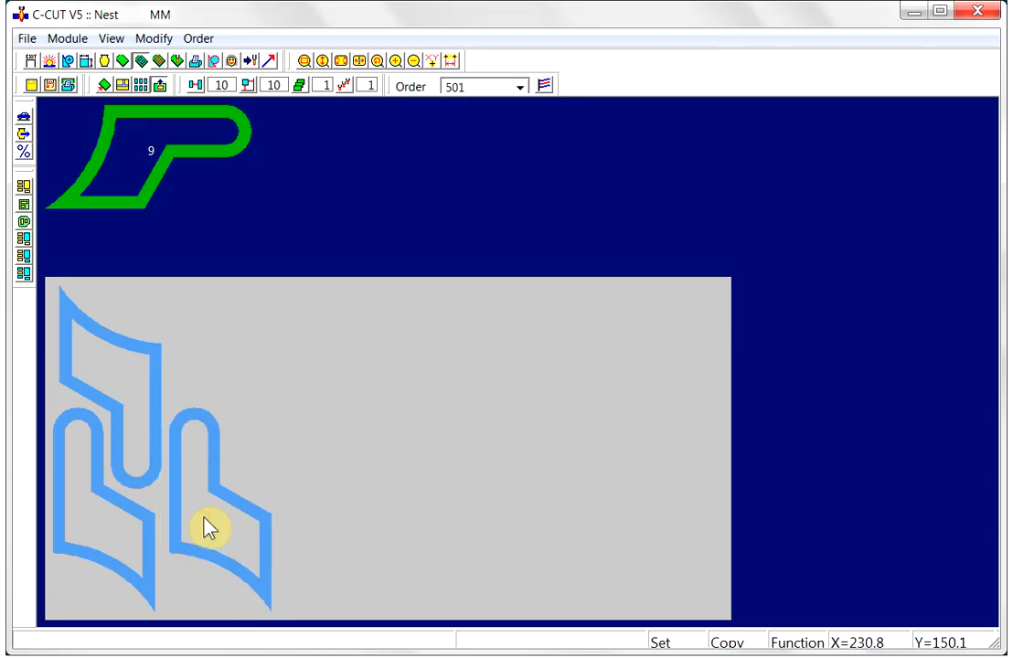
left_click(170, 504)
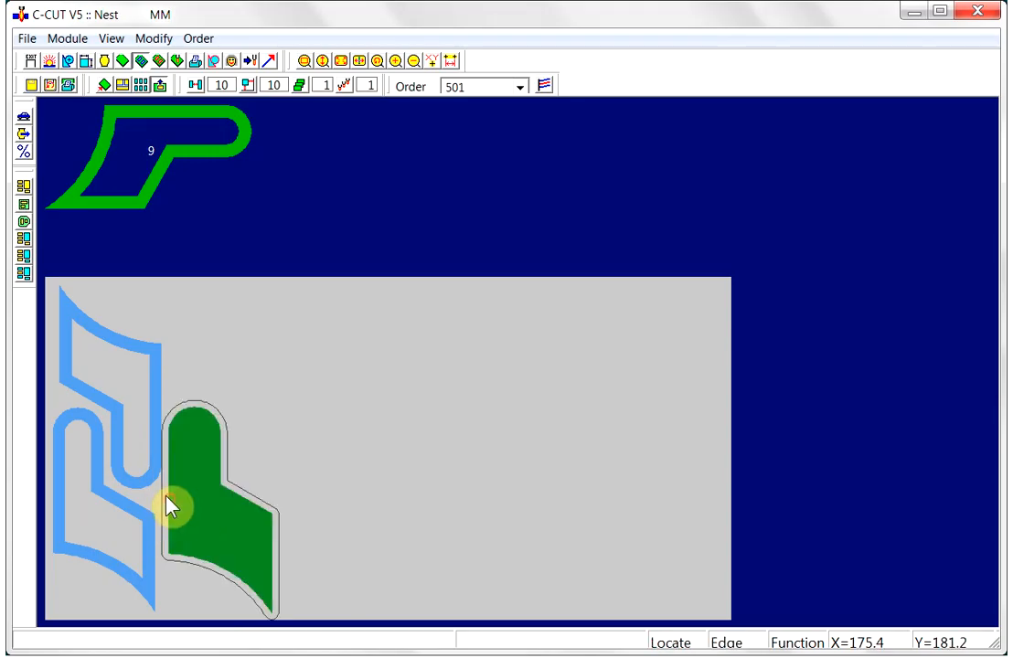
left_click(190, 516)
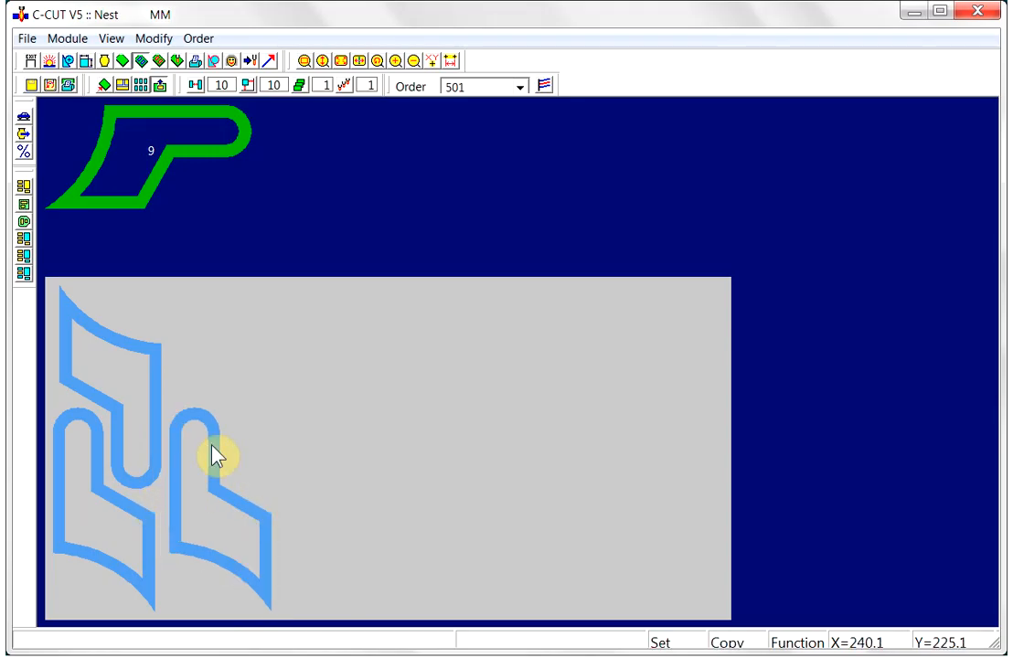
left_click(153, 370)
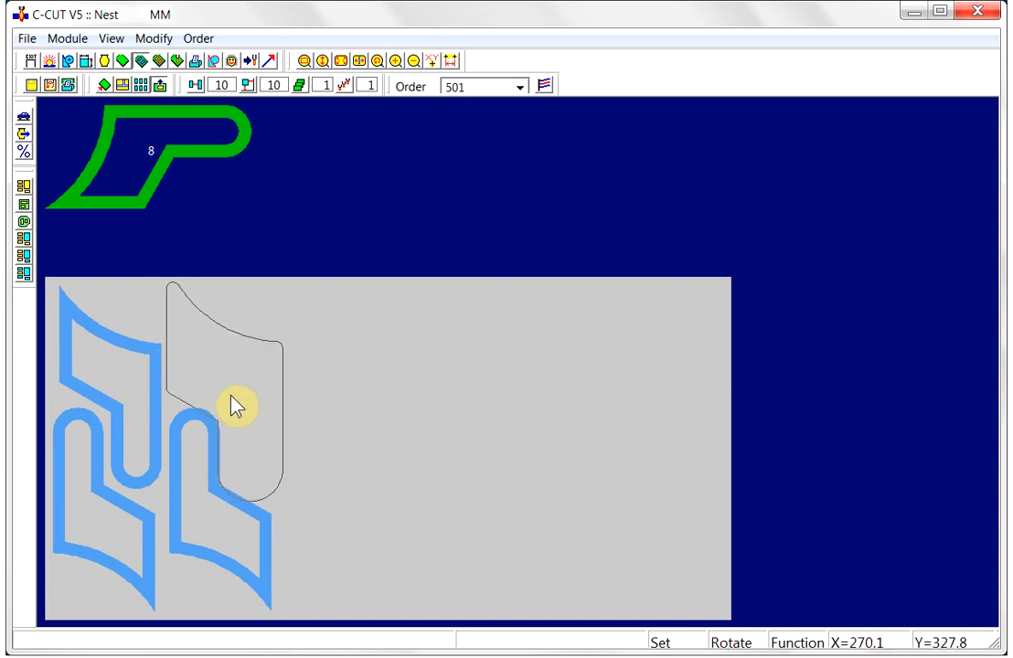
left_click(225, 387)
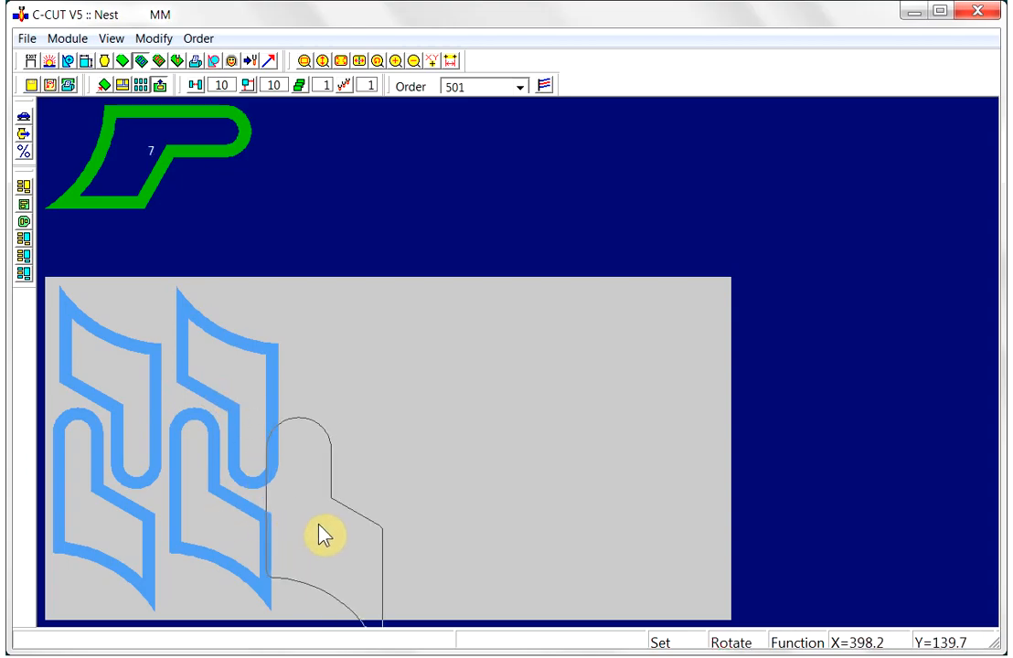
Step: Set copies of both C3 orientations as a third interlocked pair, and place another copy of the lower part beside it
left_click(327, 515)
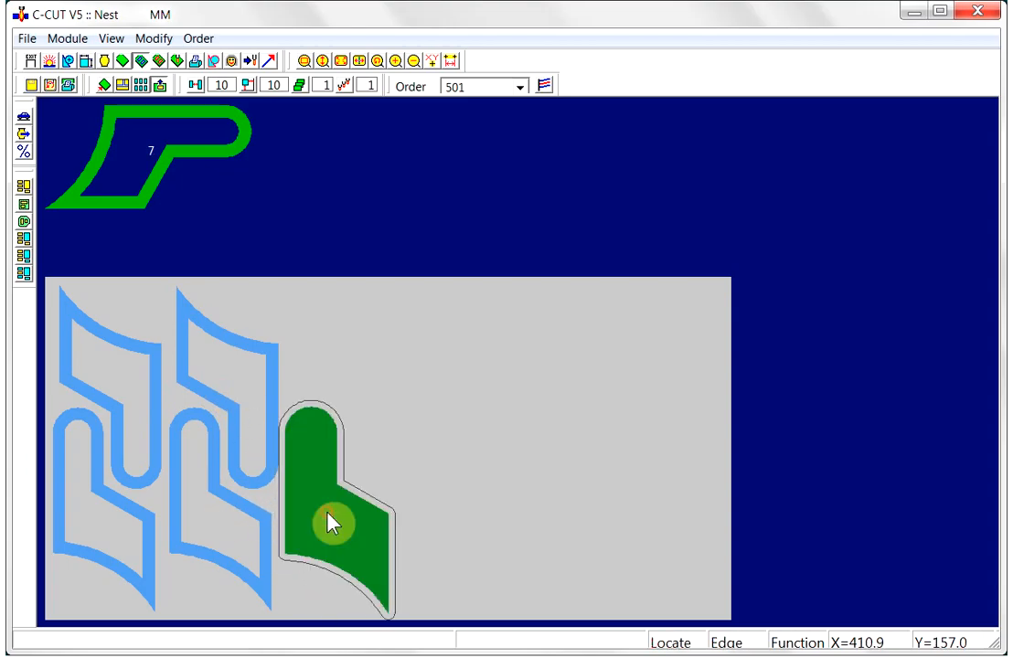
left_click(252, 384)
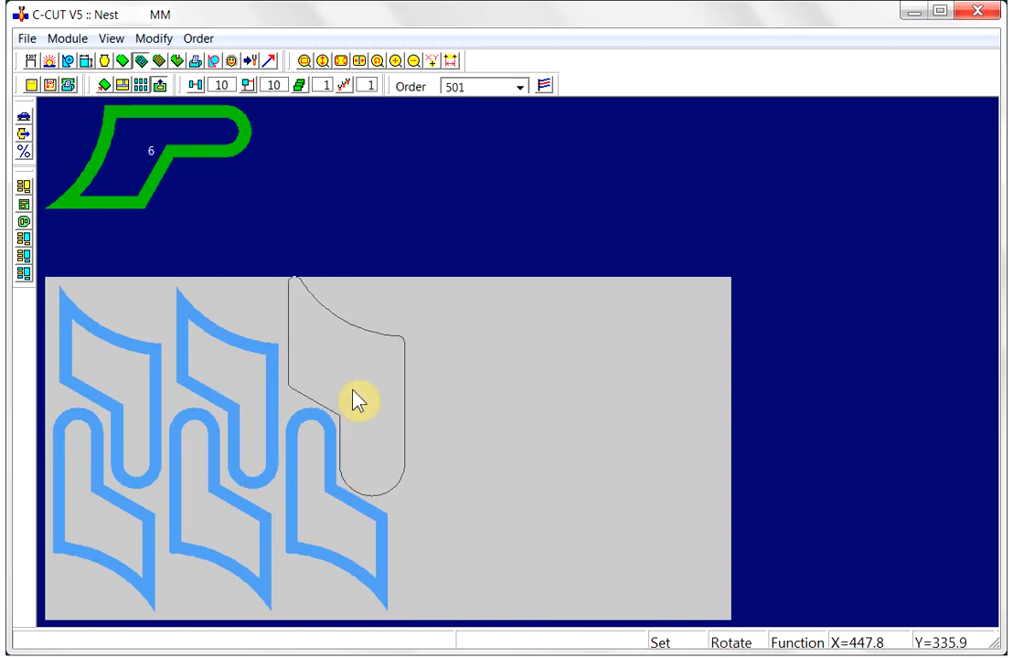
left_click(348, 389)
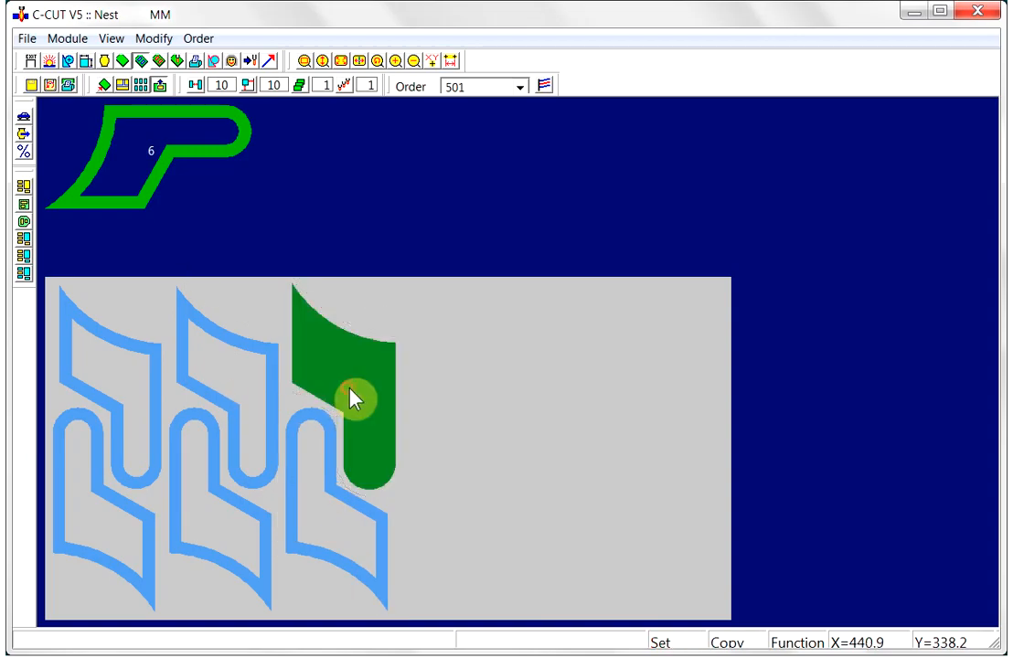
left_click(377, 524)
left_click(438, 518)
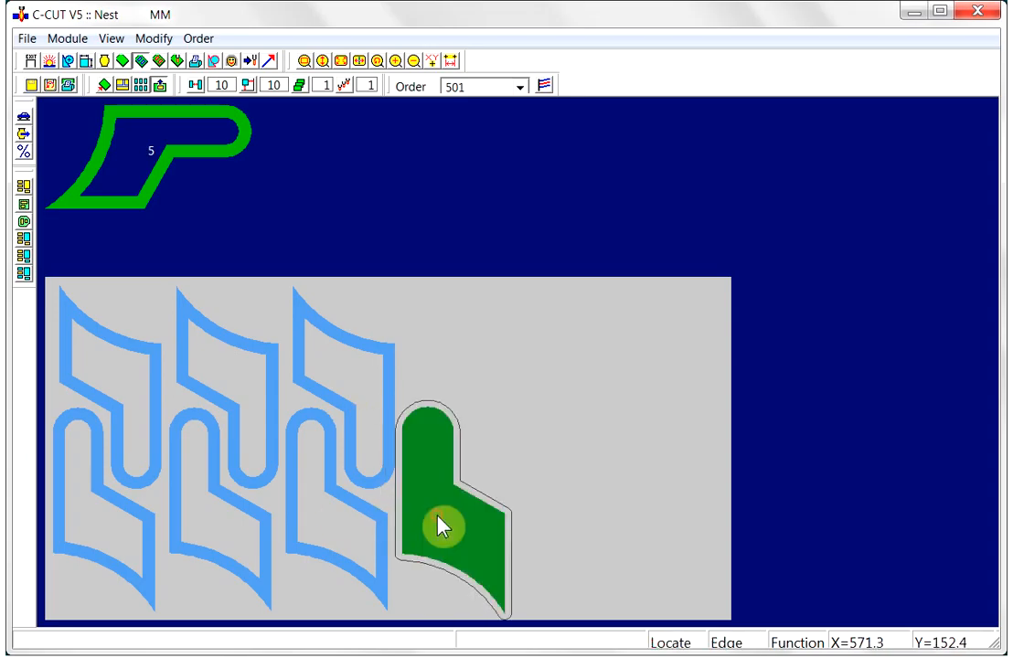
Step: Set a copy of the upper C3 part to complete the fourth interlocked pair, and place another copy of the lower part beside it
left_click(391, 408)
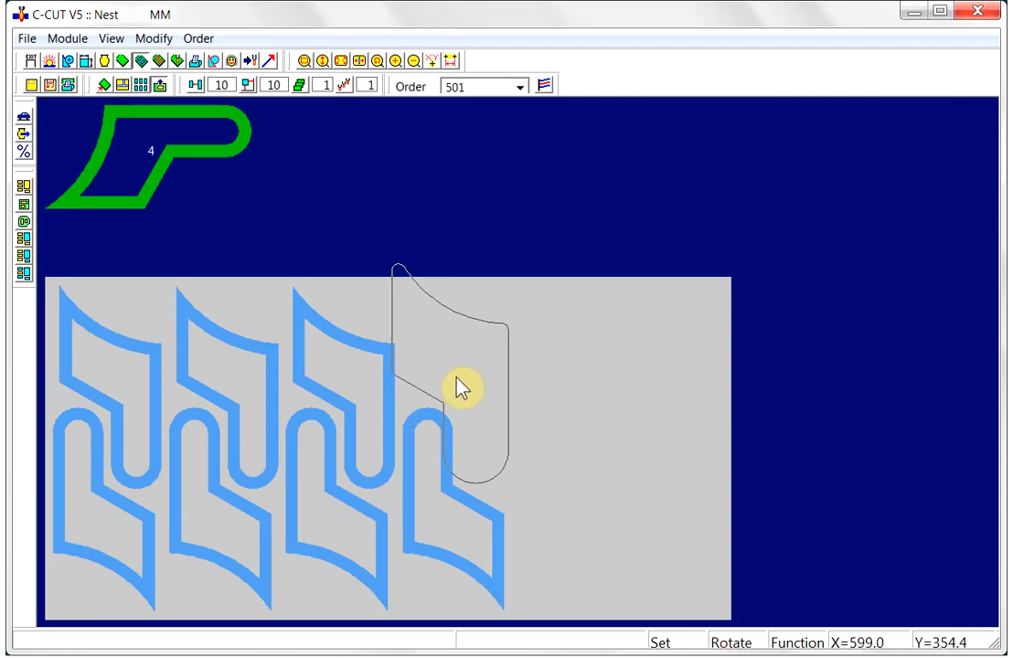
left_click(465, 382)
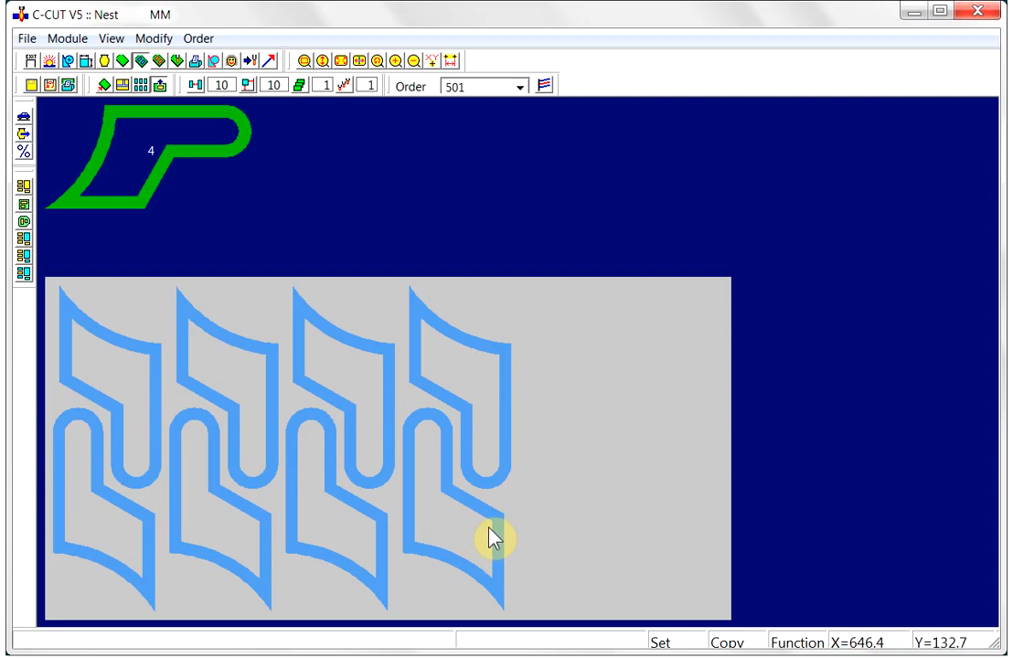
left_click(452, 515)
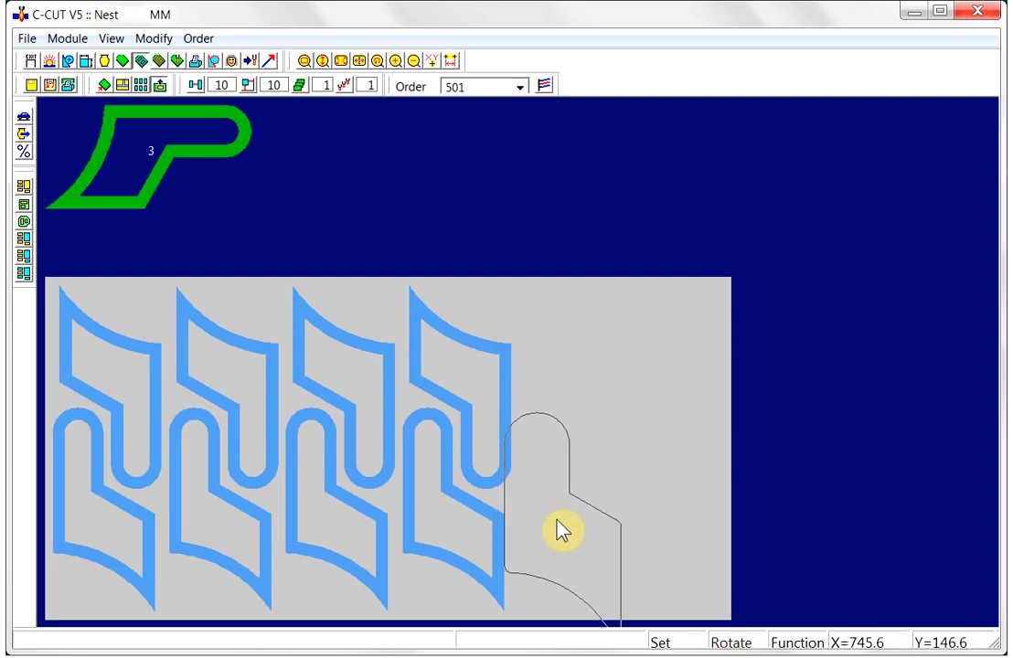
left_click(555, 528)
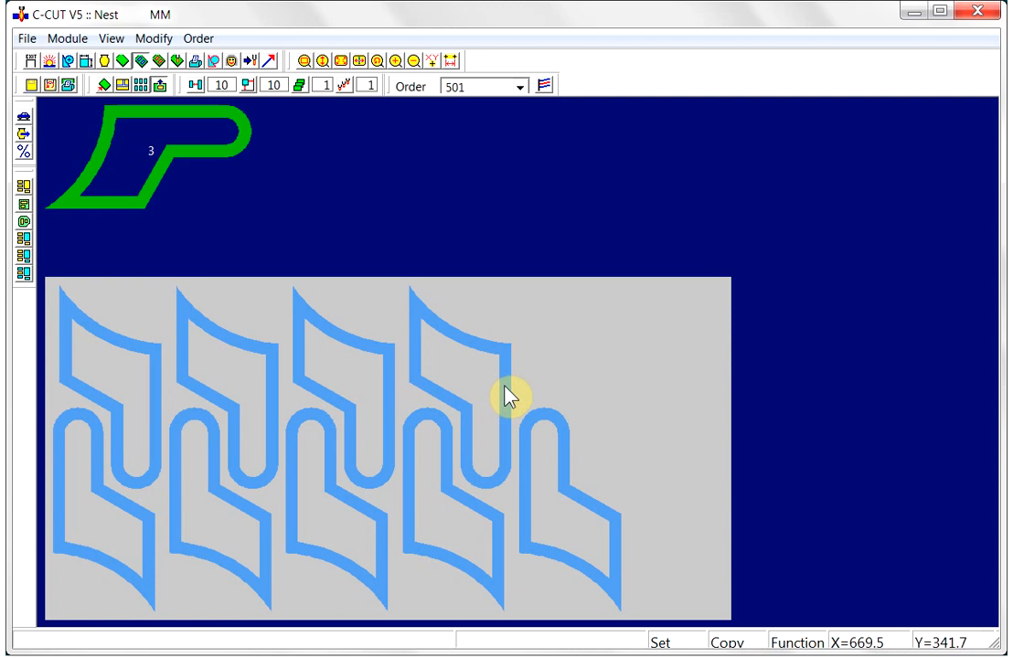
Step: Copy the upper C3 part, slide the copy horizontally by a vector against the fourth pair, and set it to complete the fifth pair
left_click(465, 400)
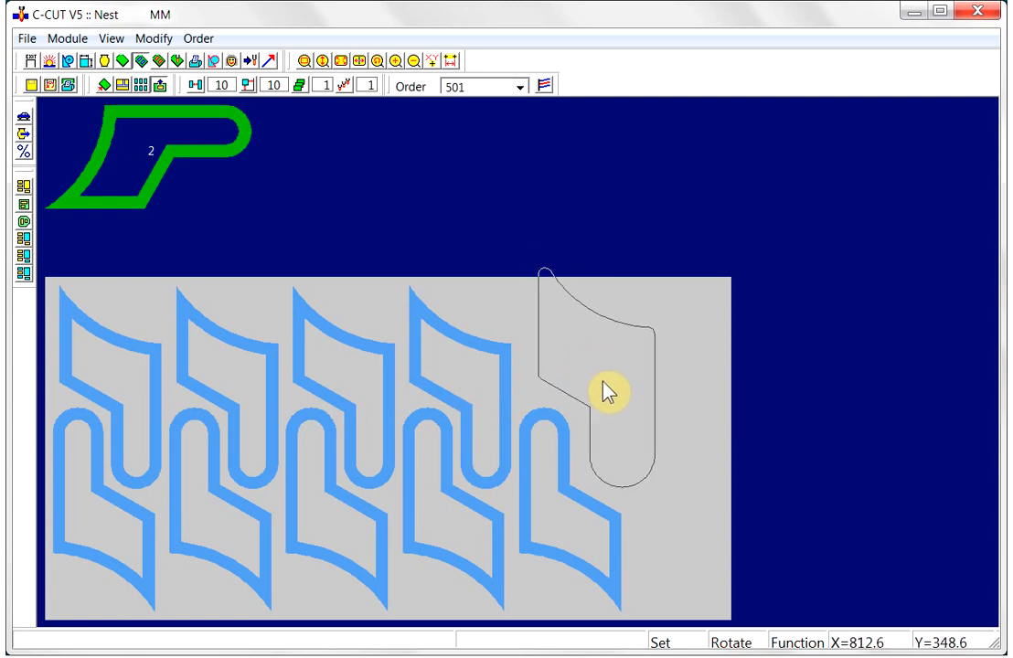
left_click(622, 402)
left_click(566, 241)
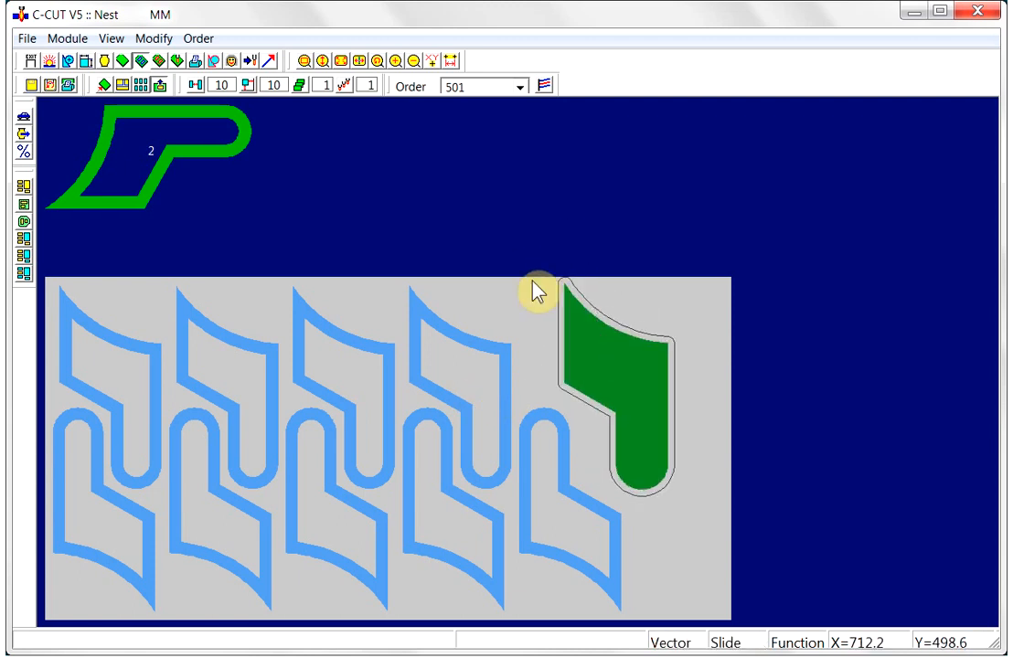
left_click(527, 352)
left_click(524, 389)
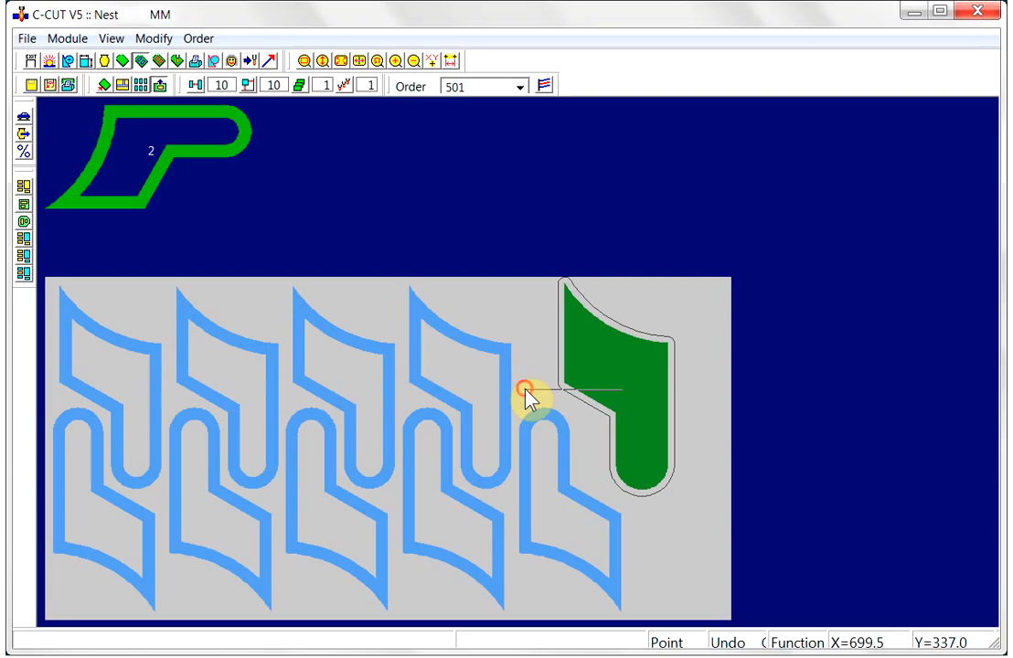
left_click(572, 386)
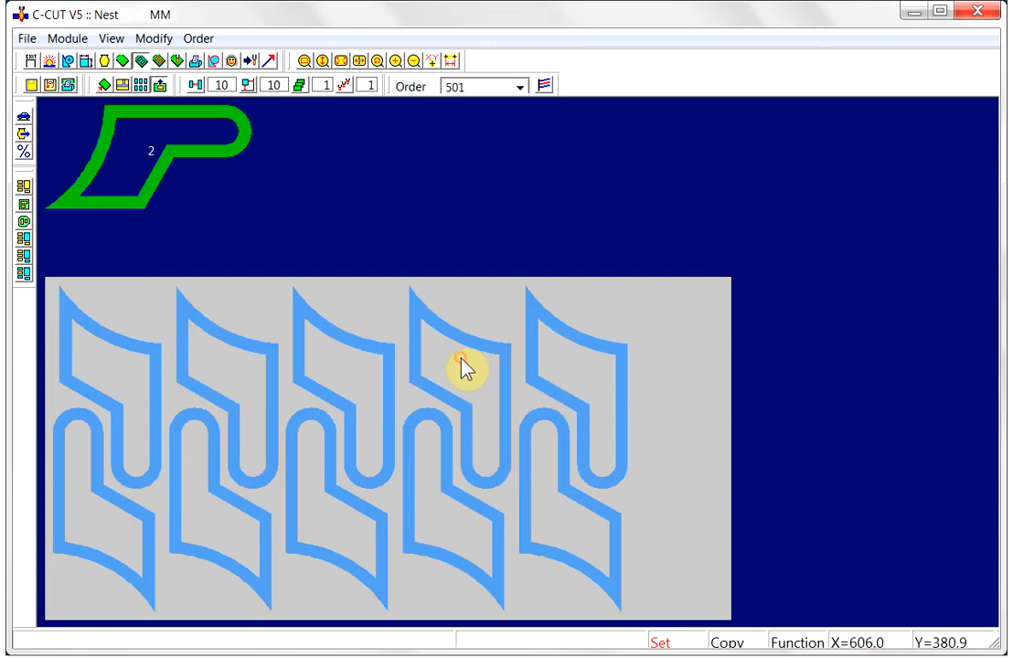
left_click(577, 344)
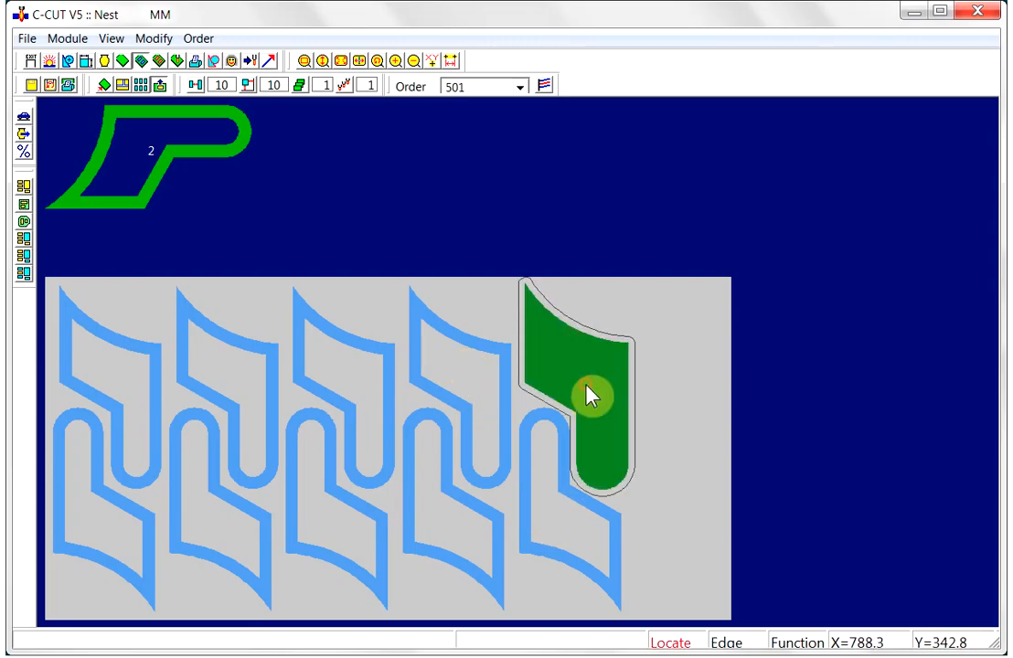
left_click(583, 393)
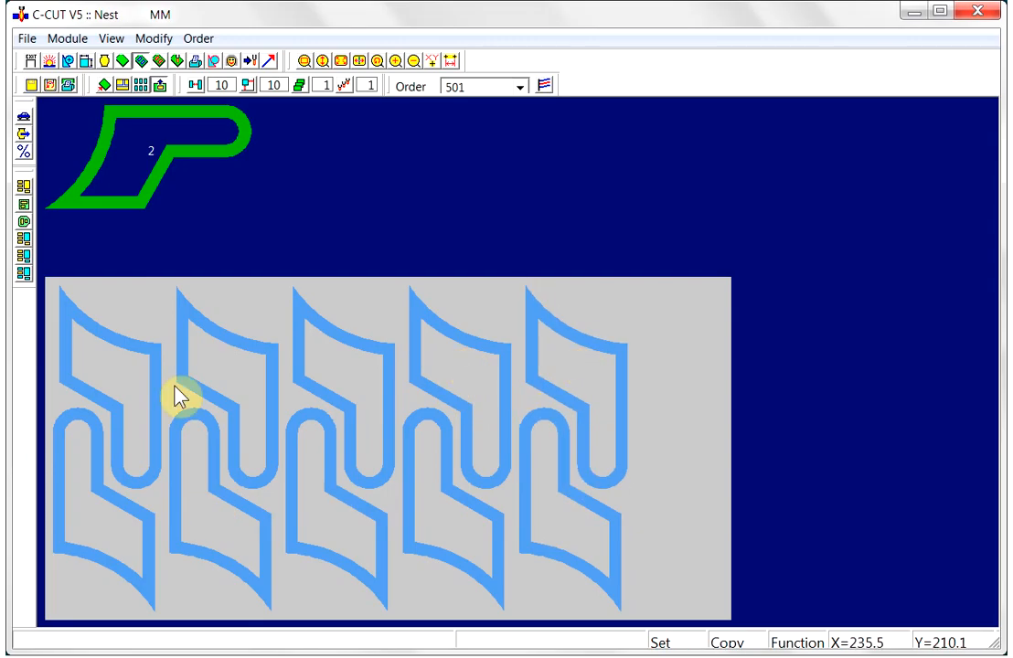
Step: Switch to the Cut module and set the straight external lead-in's offset to 12
left_click(159, 64)
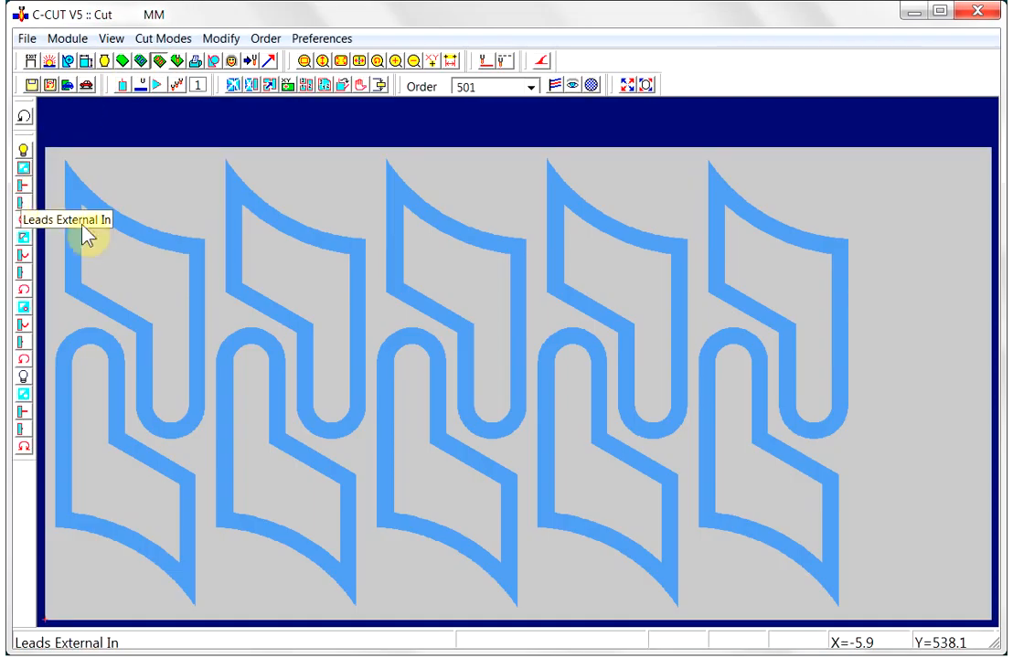
left_click(23, 199)
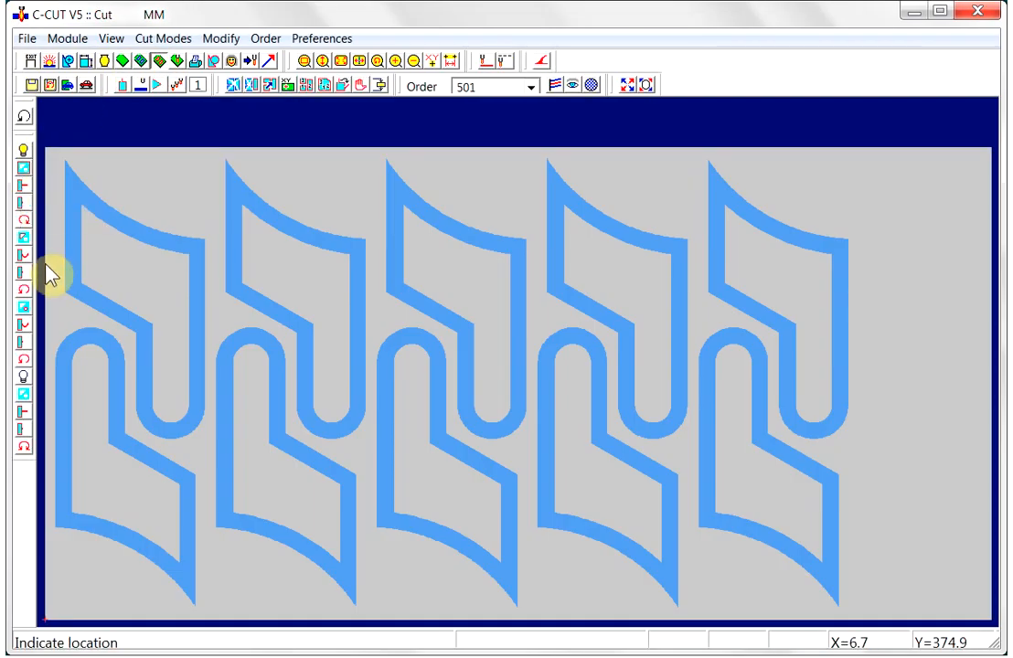
left_click(22, 188)
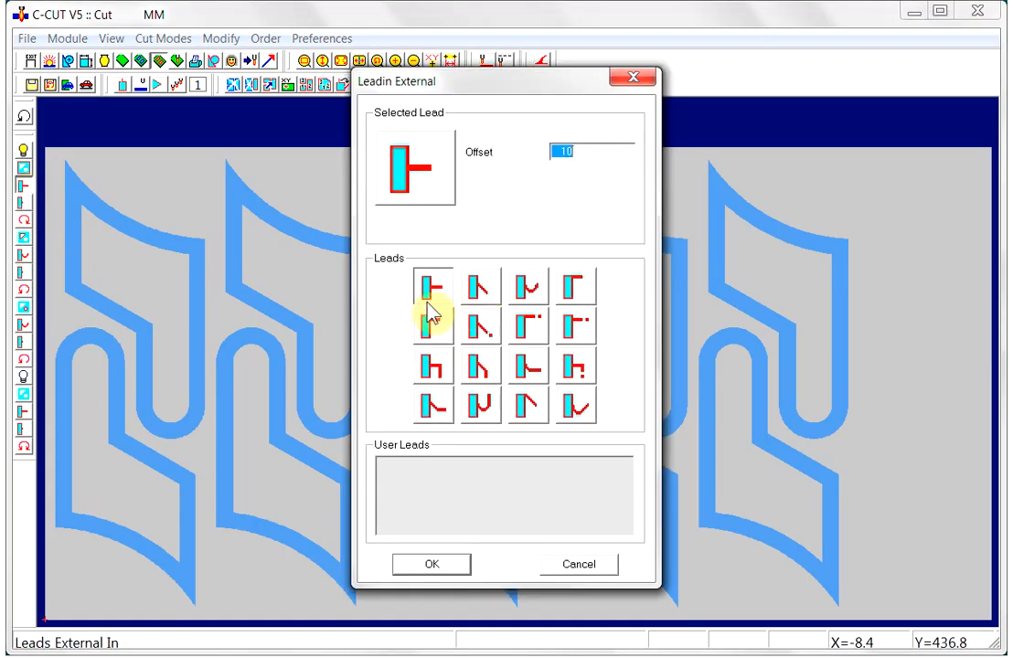
left_click_drag(580, 151, 549, 150)
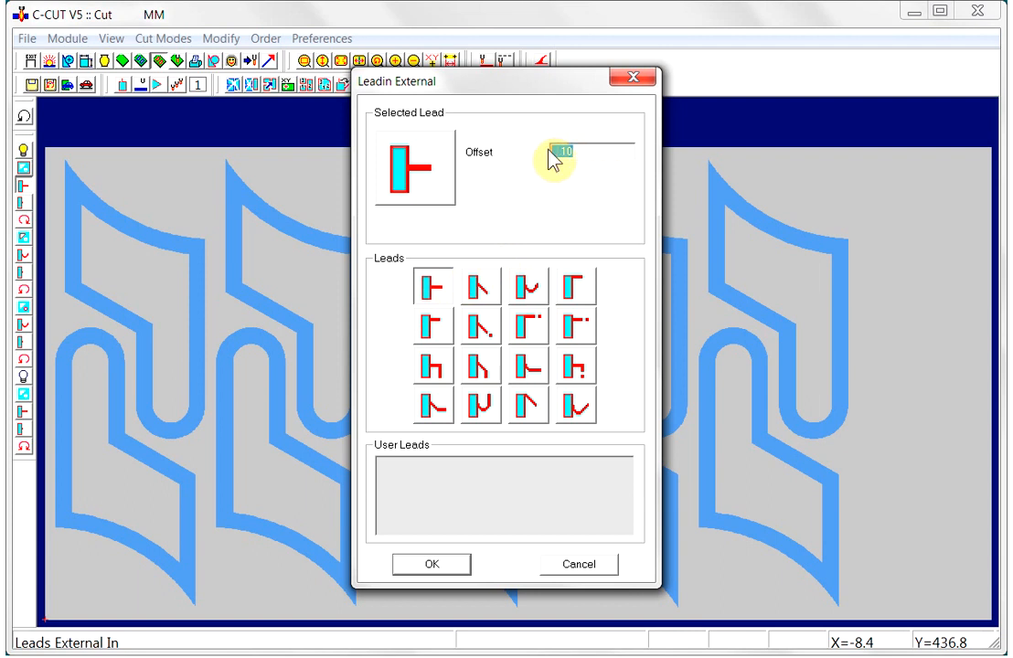
type("12")
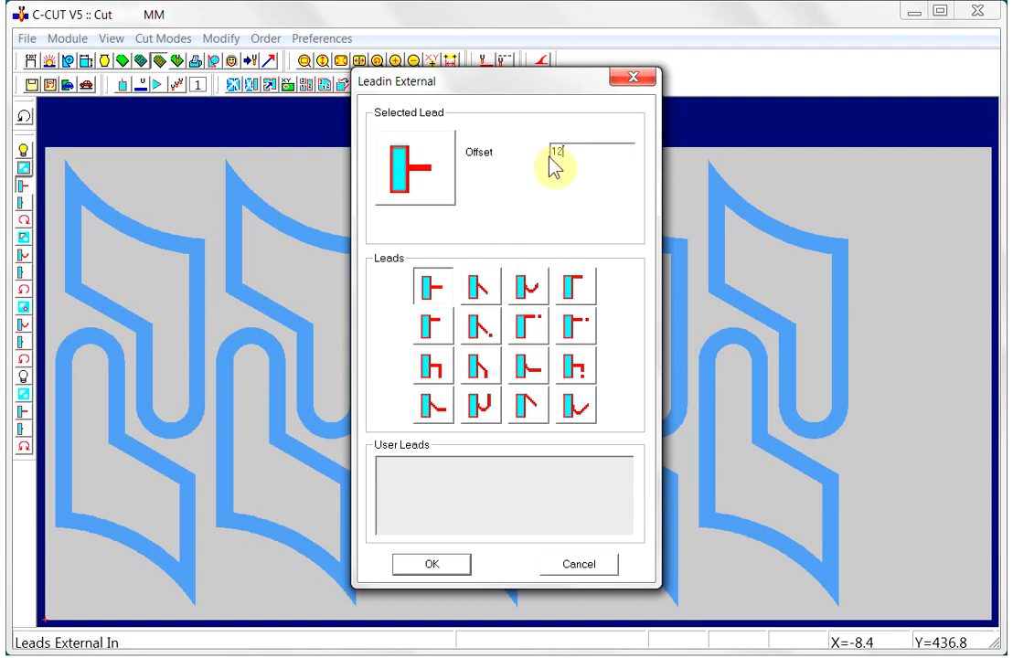
left_click(448, 571)
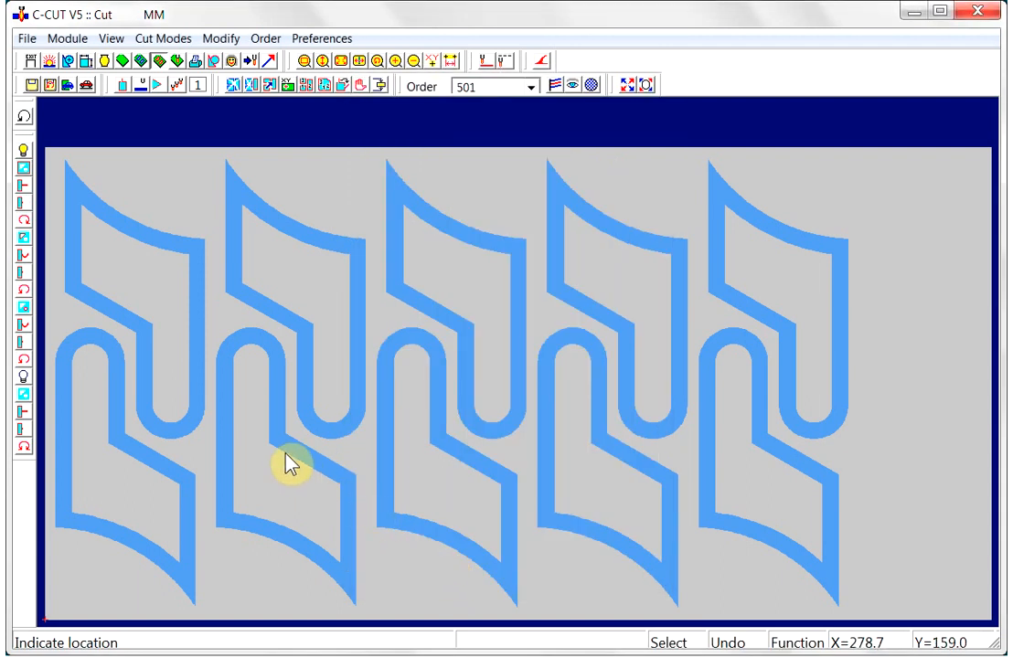
Step: Review the external lead-in, external lead-out and internal lead-in settings and accept them as they are
left_click(24, 186)
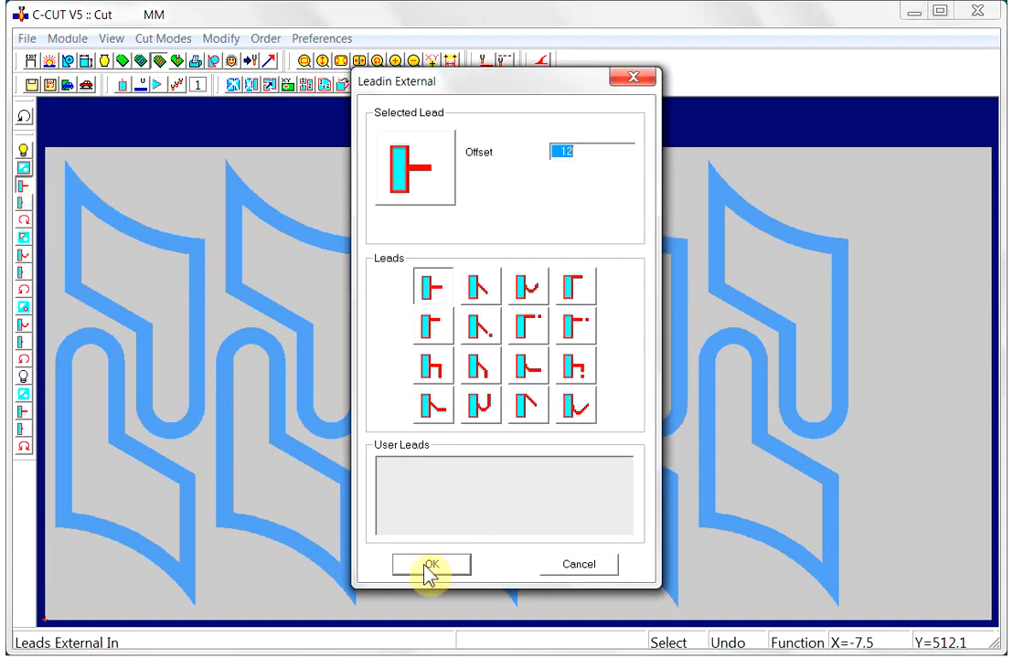
left_click(430, 563)
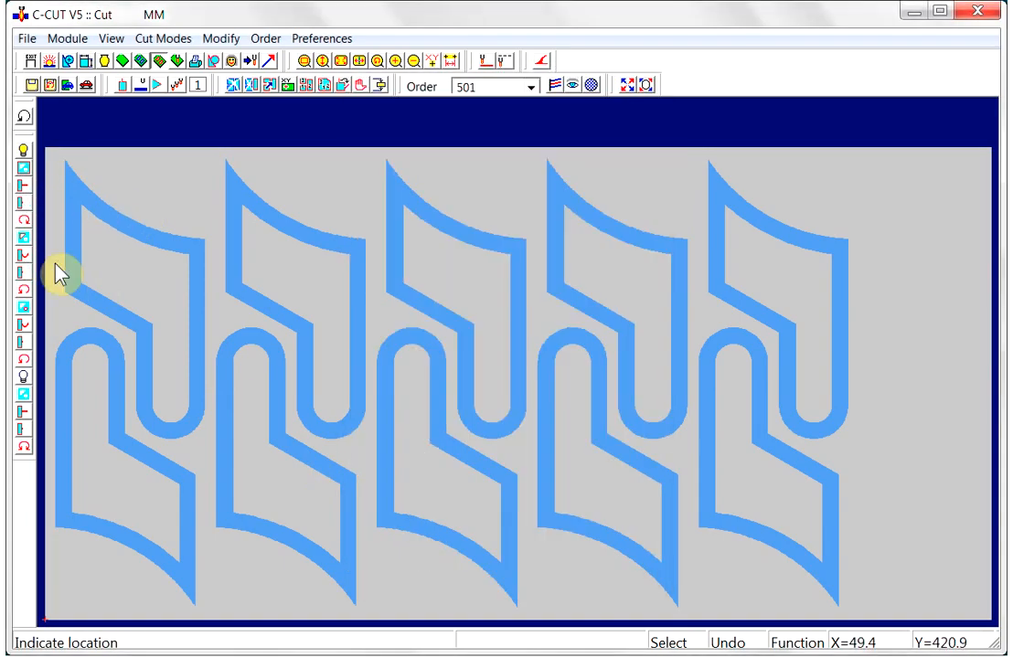
left_click(23, 205)
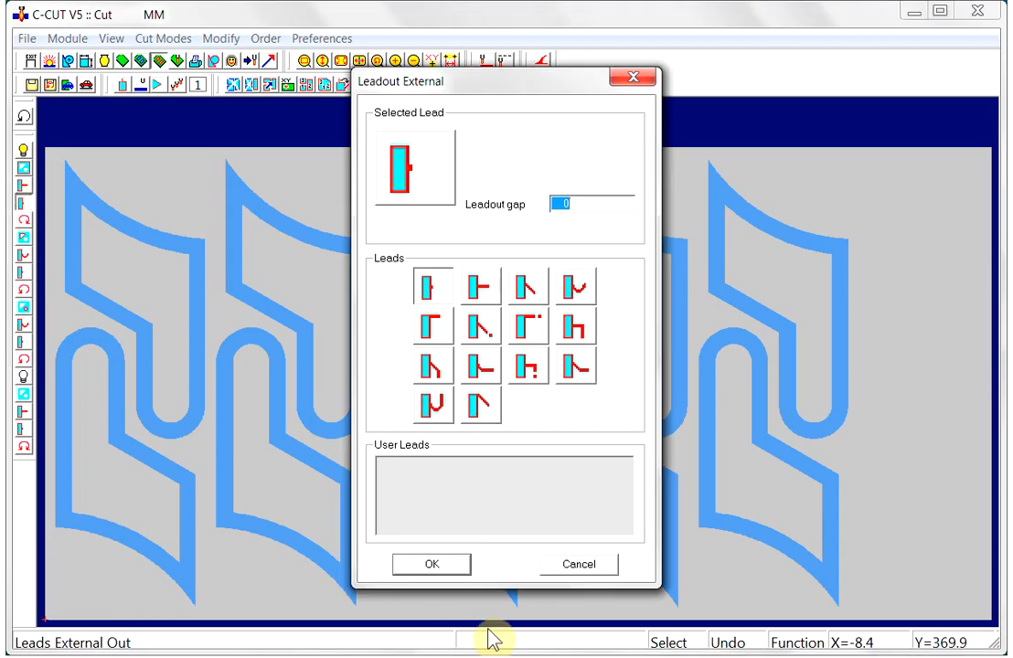
left_click(444, 563)
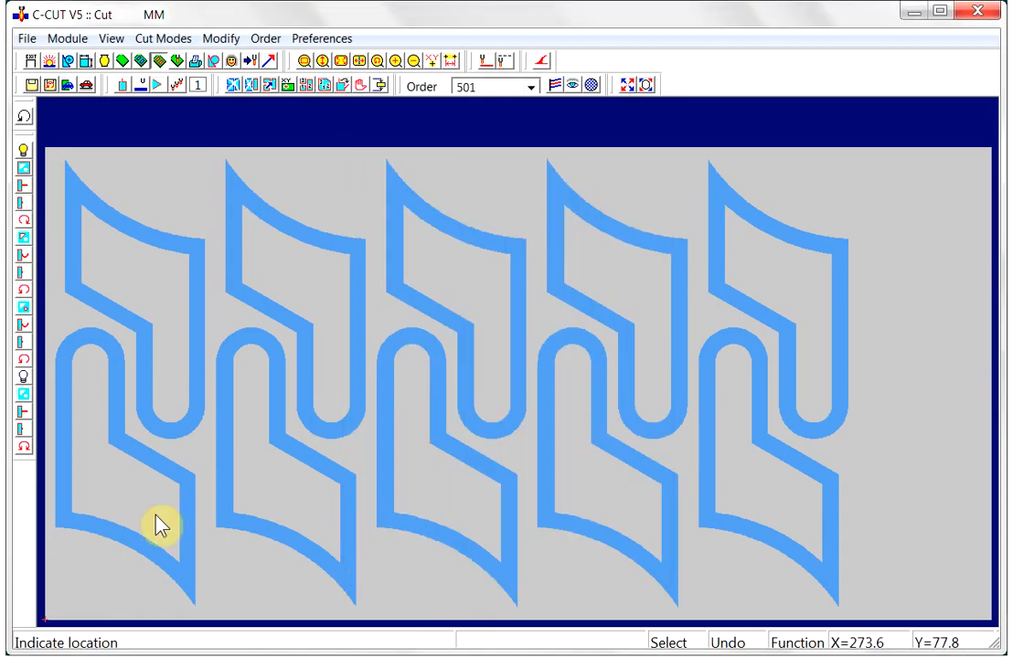
left_click(23, 256)
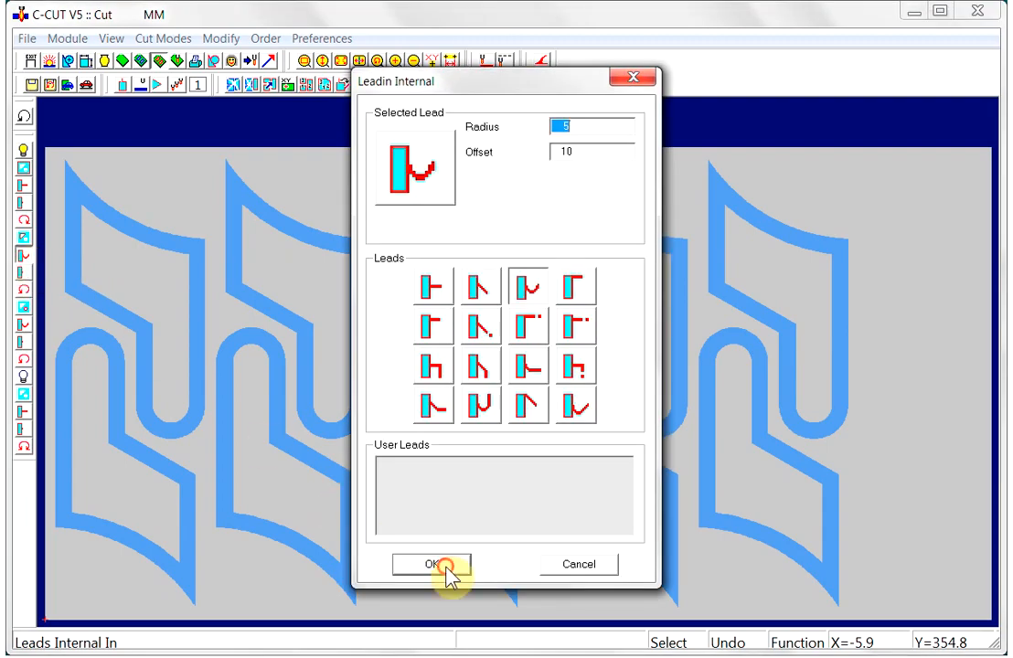
left_click(446, 565)
Step: Cut the inner and outer contours of the first upper C3 part manually, and restart cutting to discard them
left_click(191, 283)
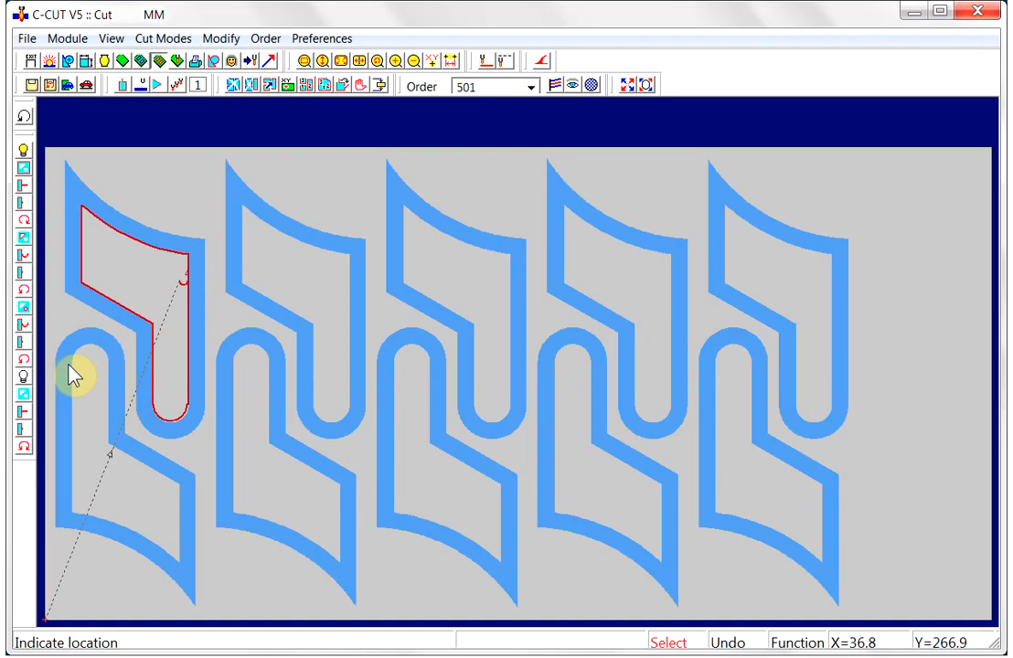
left_click(129, 230)
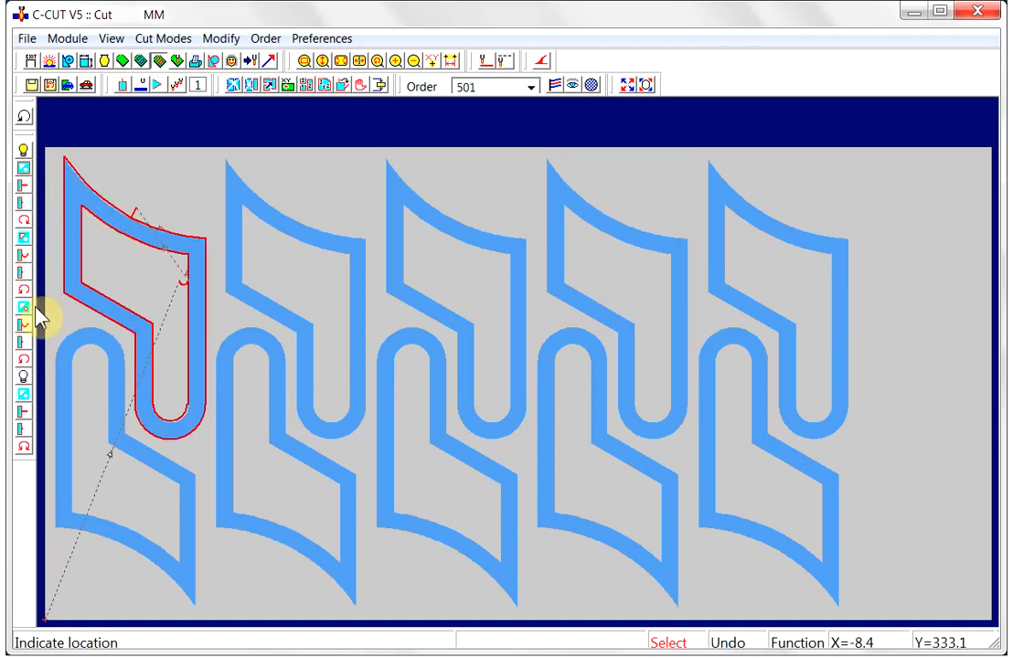
left_click(234, 85)
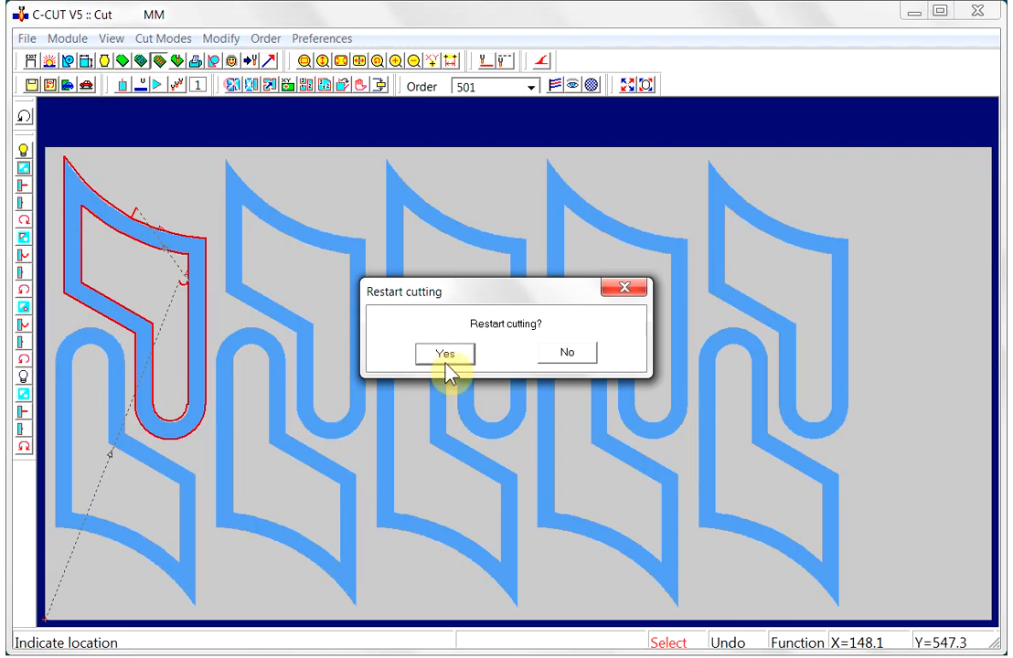
left_click(447, 357)
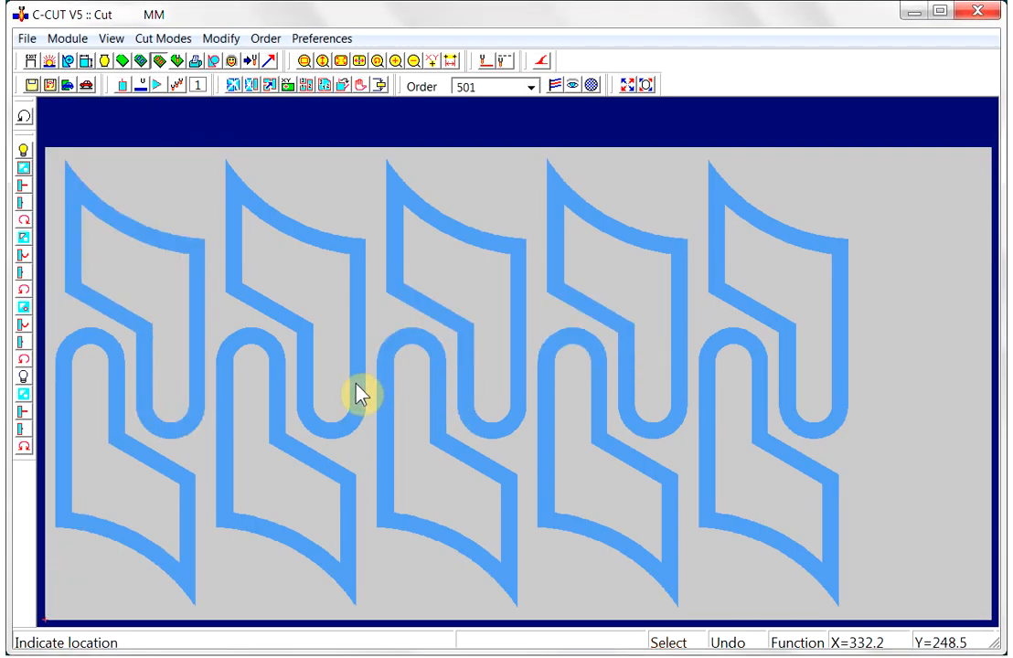
Step: Run automatic cutting of complete parts with the current leads, and restart cutting to clear the plate
left_click(87, 86)
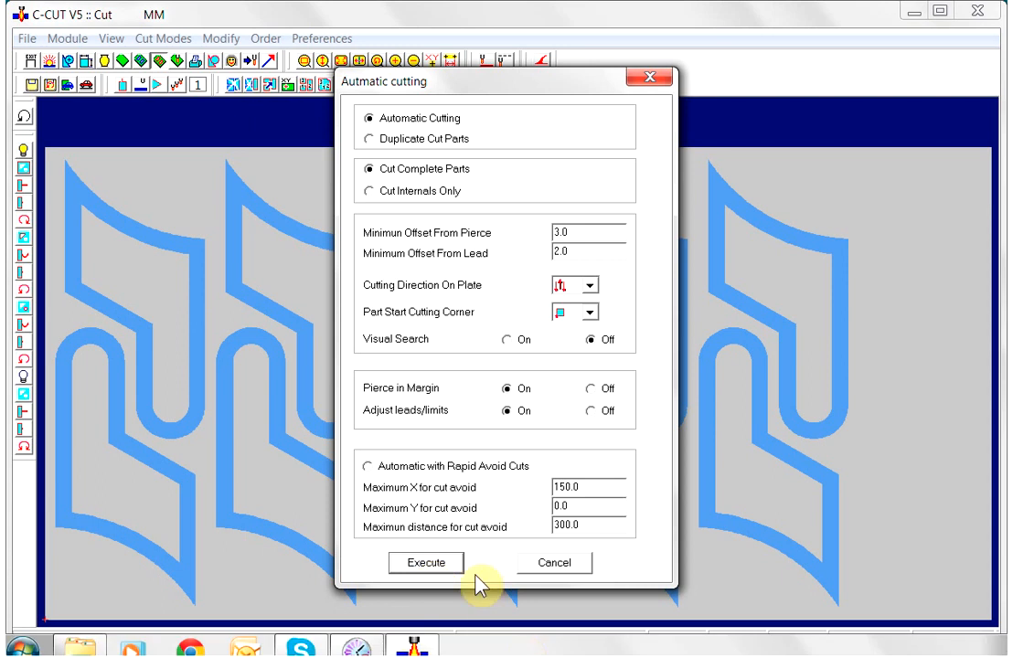
left_click(428, 563)
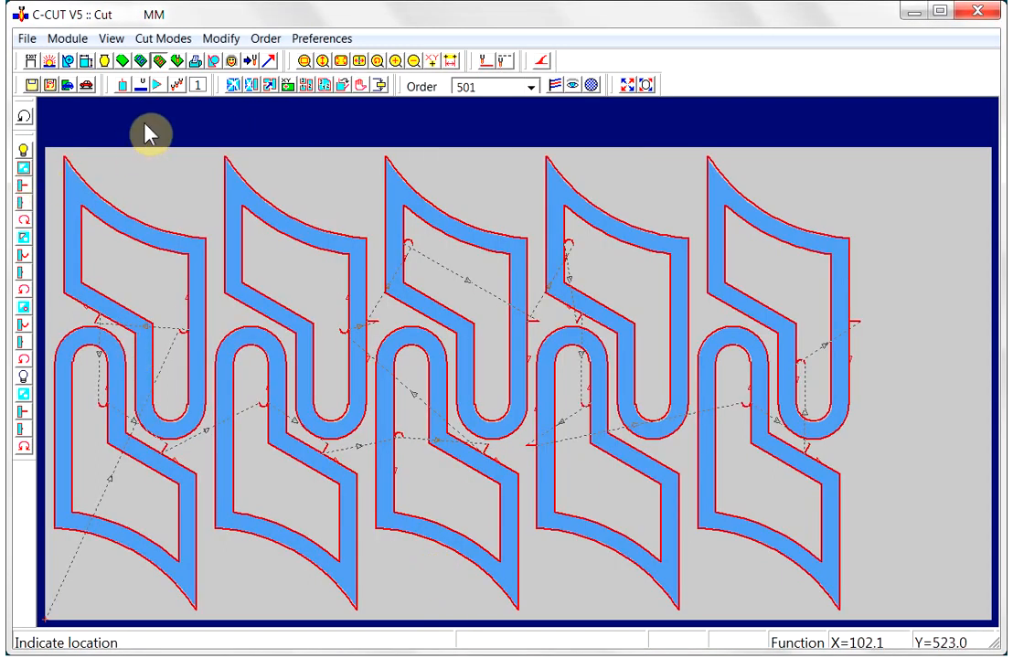
left_click(233, 86)
left_click(444, 357)
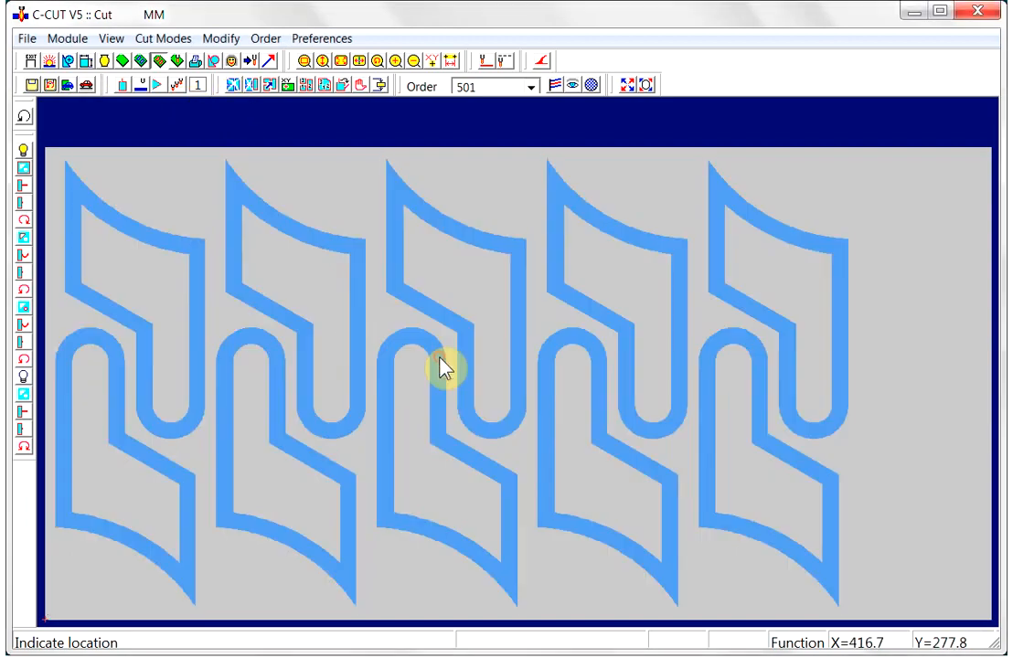
Step: Change the external lead-in to the corner lead that extends the part's edge, with a length of 15
left_click(23, 184)
left_click(576, 288)
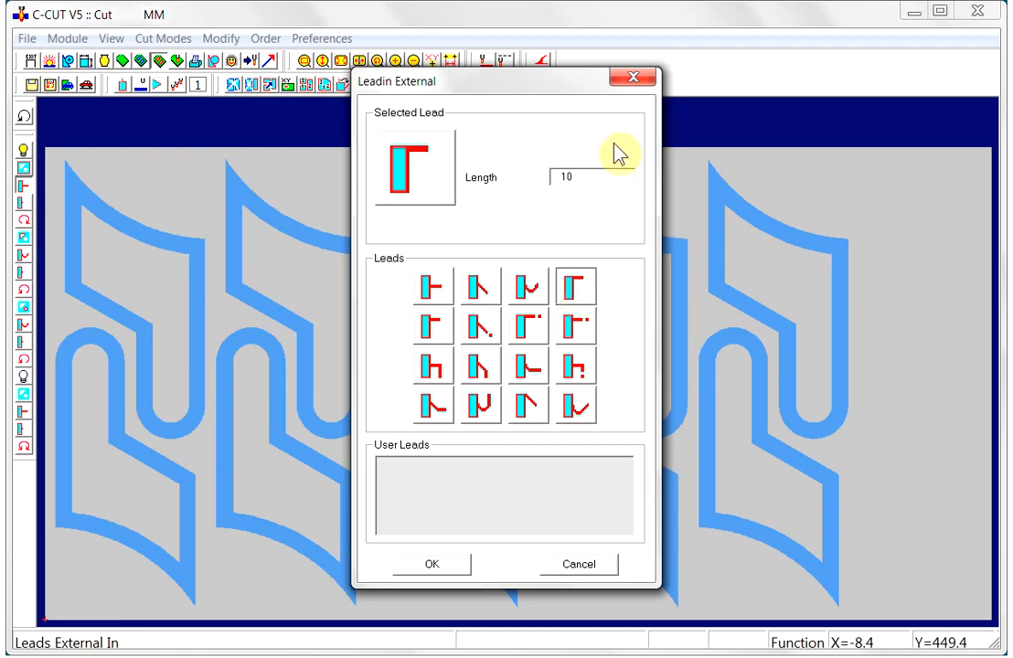
left_click(563, 175)
left_click_drag(563, 174, 530, 177)
type("15")
left_click(439, 567)
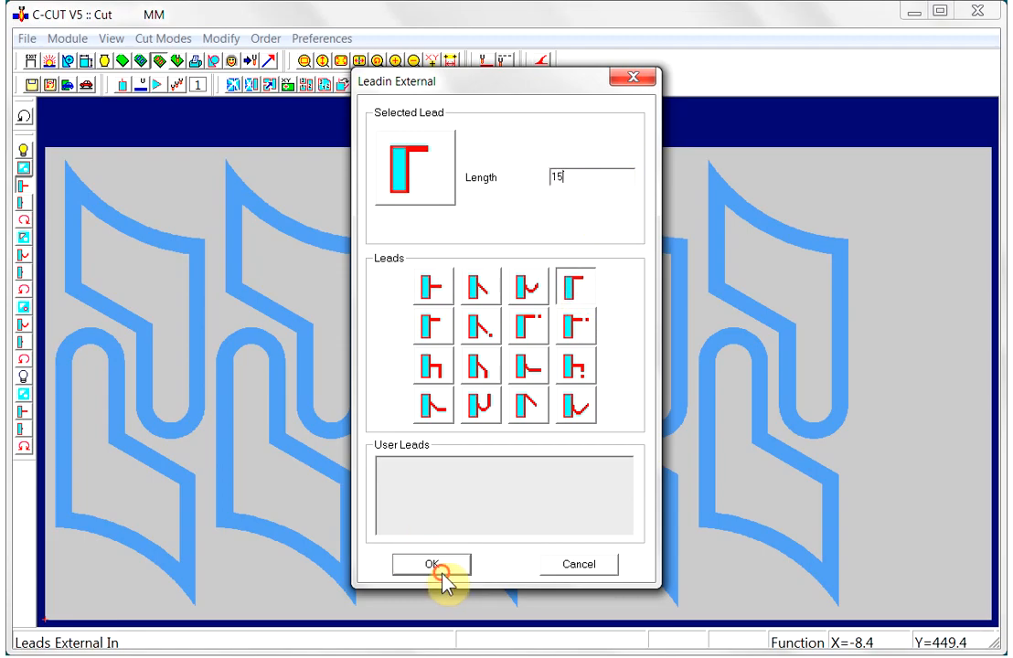
Step: Change the external lead-out to the matching corner type and run automatic cutting of complete parts on the whole plate
left_click(22, 202)
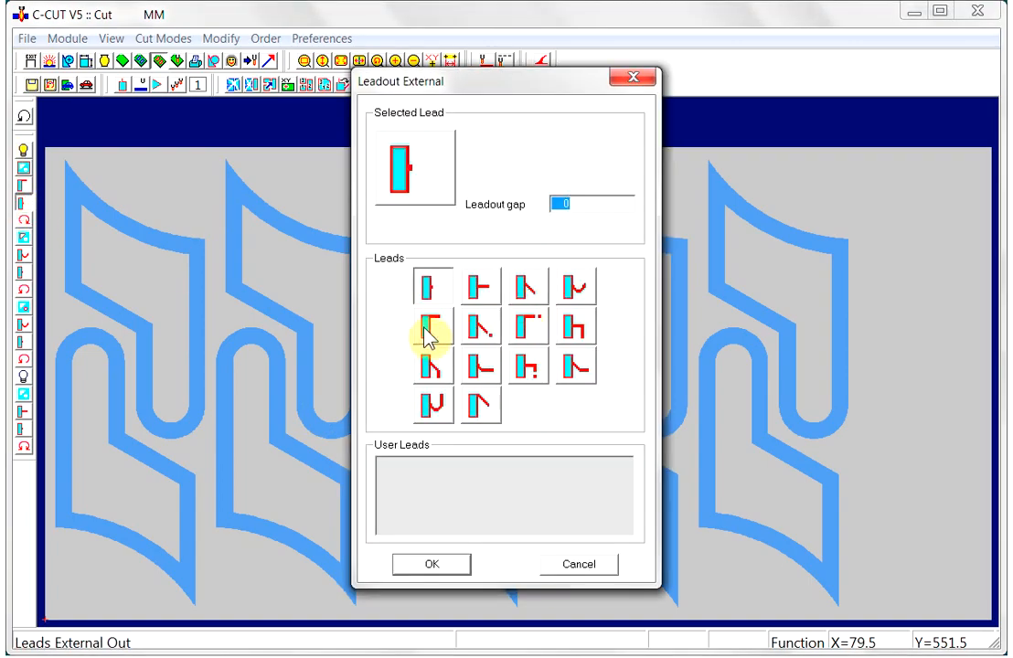
left_click(430, 333)
left_click(432, 566)
left_click(85, 85)
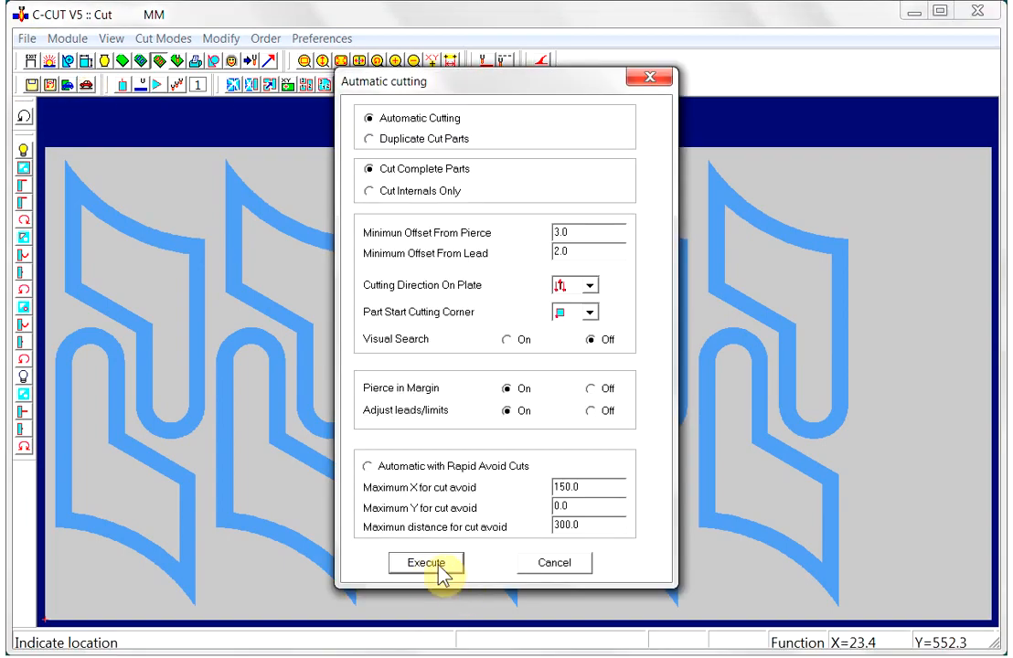
left_click(426, 563)
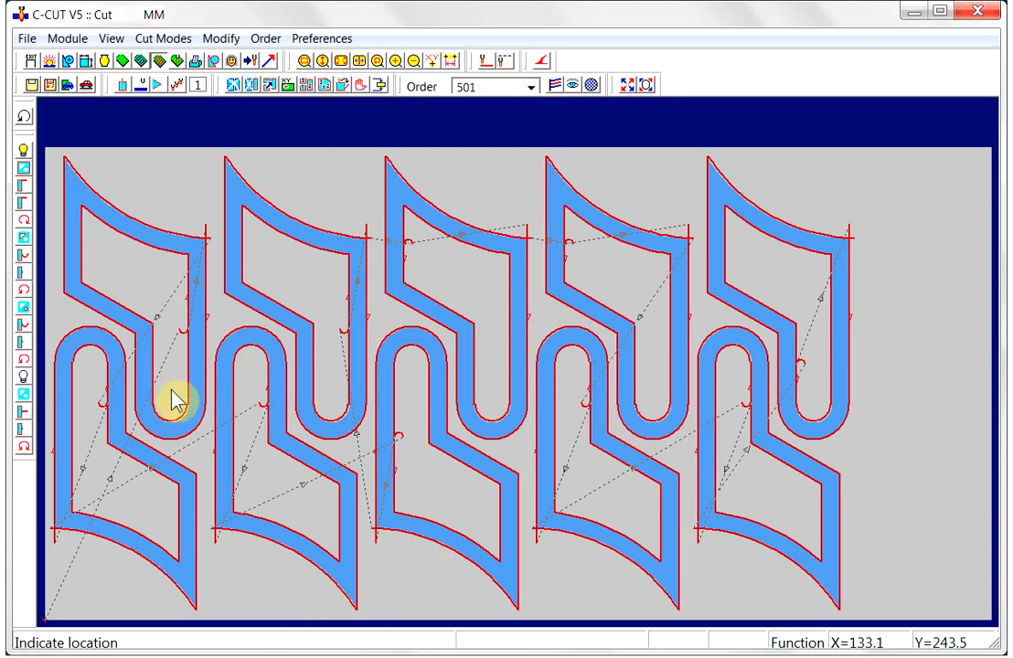
Step: Display the NC file of order 501 as a drawing at drawing speed 9
left_click(179, 62)
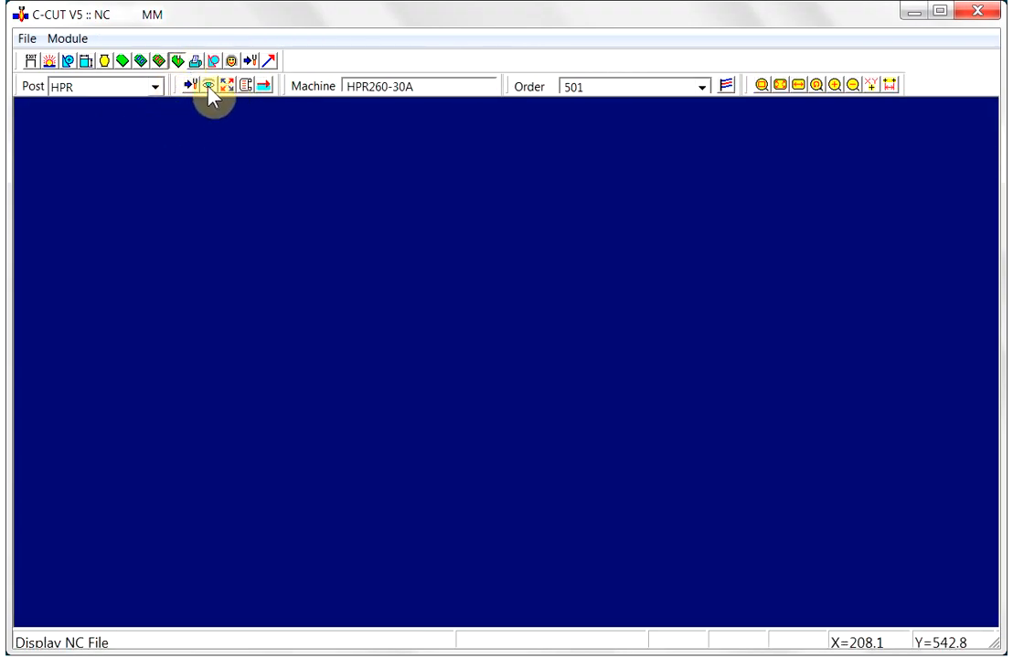
left_click(210, 85)
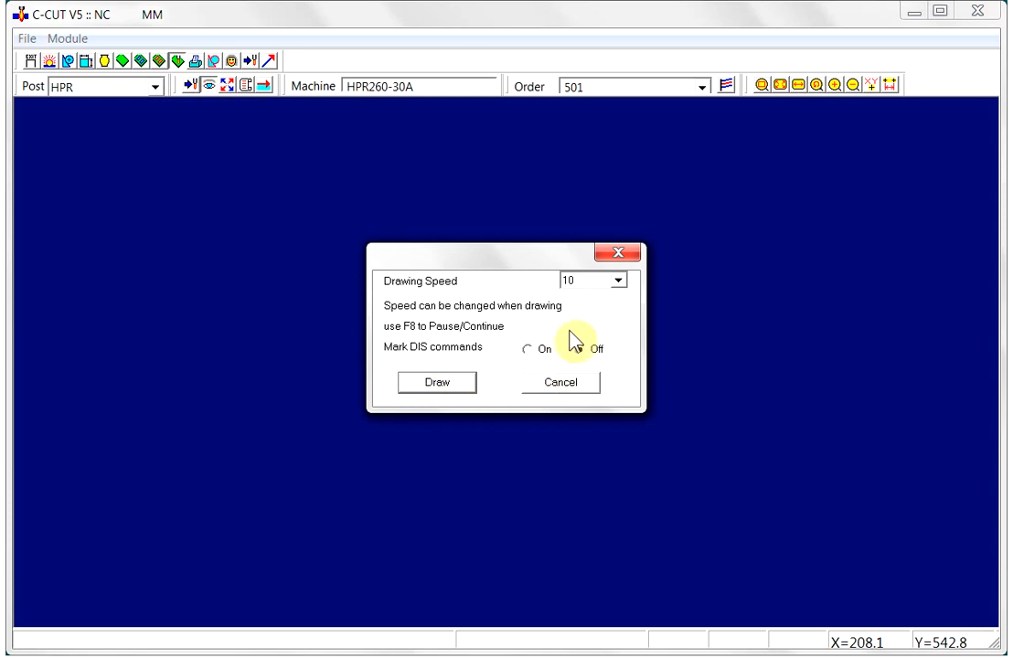
left_click(622, 281)
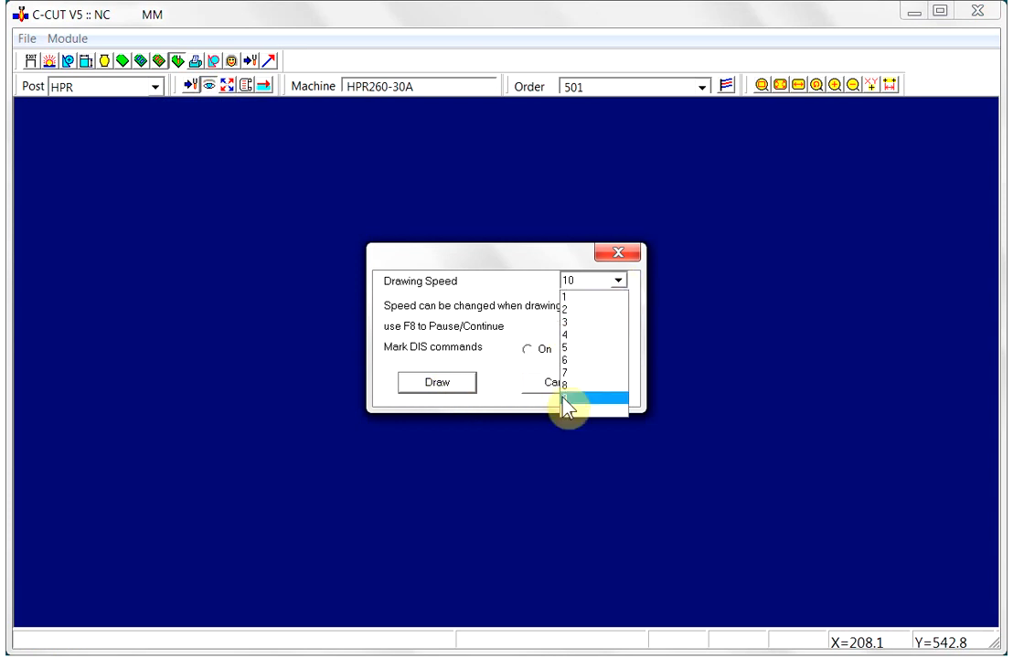
left_click(564, 398)
left_click(431, 384)
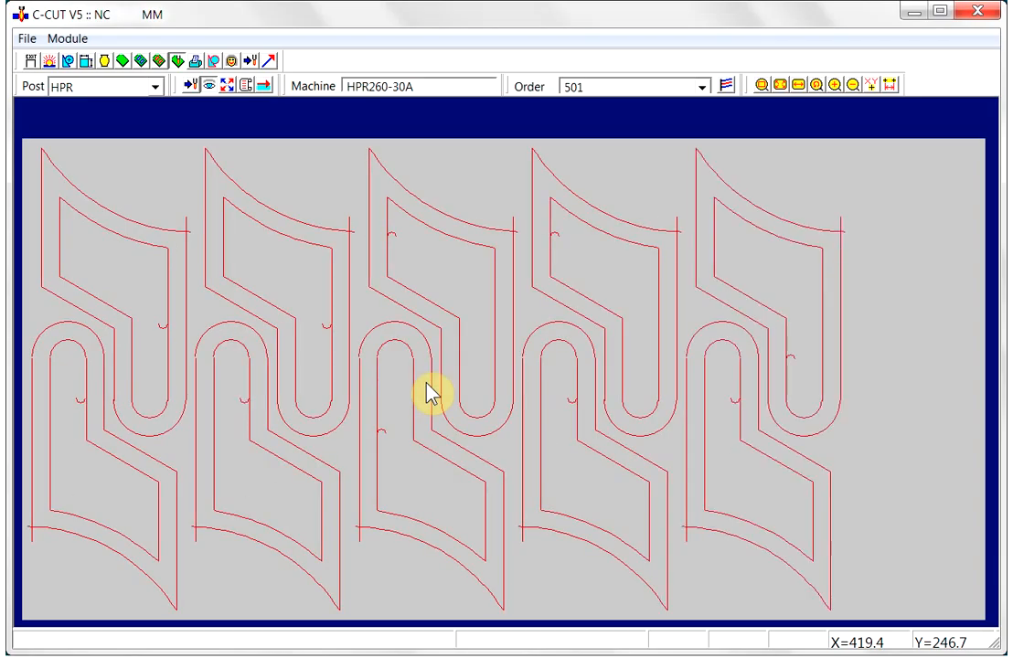
Step: Show the NC code listing beside the drawing, browse its later lines and select a line to locate its move
left_click(245, 85)
left_click_drag(251, 148, 273, 534)
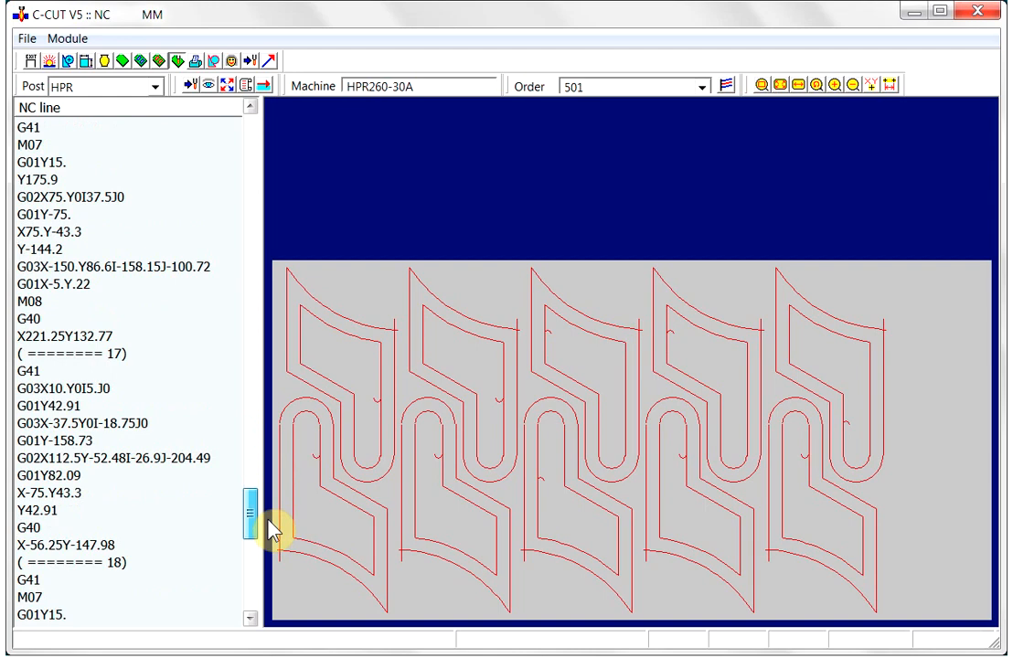
left_click(189, 459)
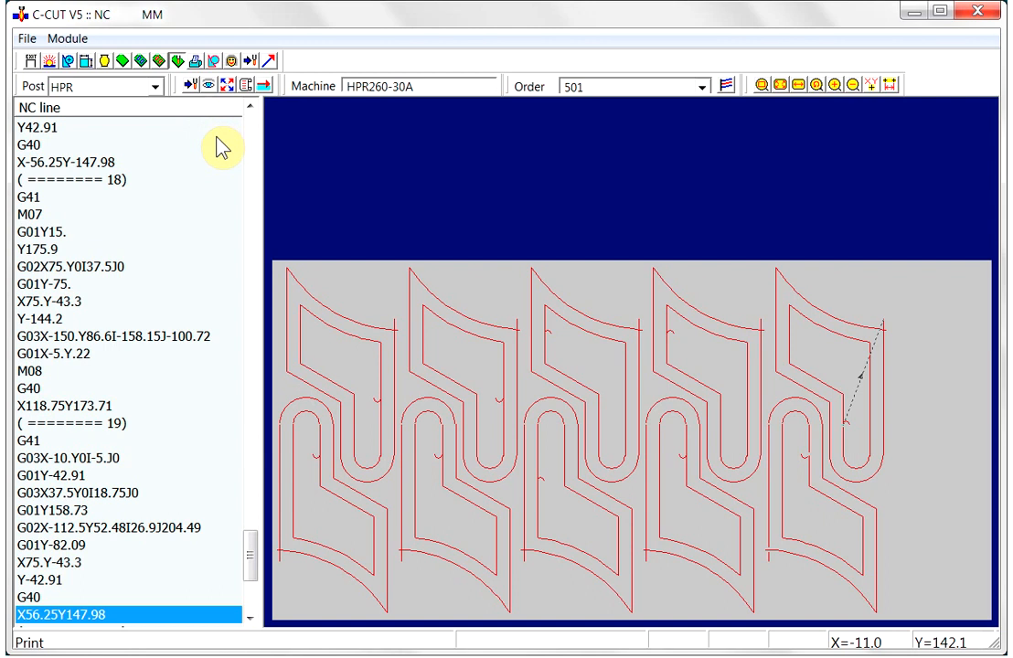
Step: Open the print view of order 501 and enlarge the area between the second and third upper parts
left_click(195, 62)
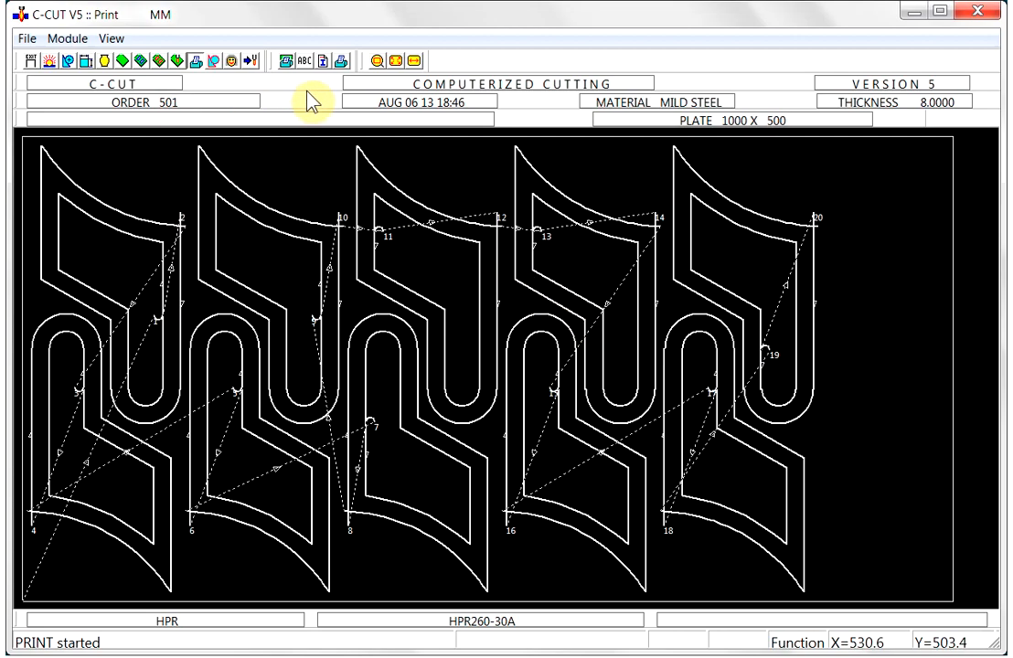
left_click(376, 60)
mouse_move(319, 195)
left_mouse_down()
mouse_move(425, 320)
mouse_move(414, 312)
left_mouse_up()
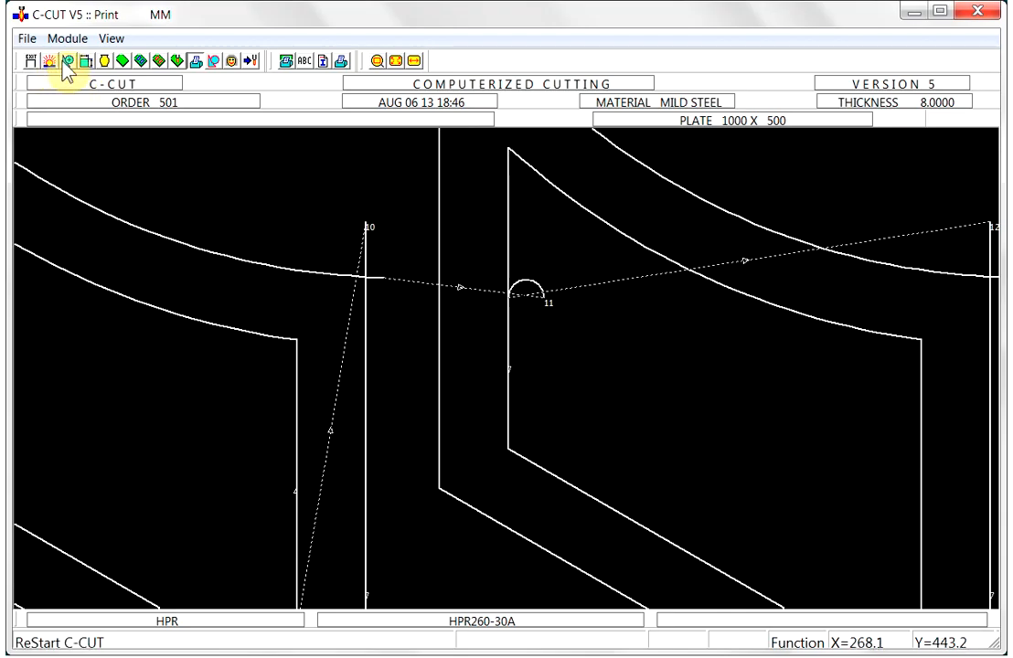
Step: Start a new order named 502 with mild steel as the material and a thickness of 5
left_click(122, 60)
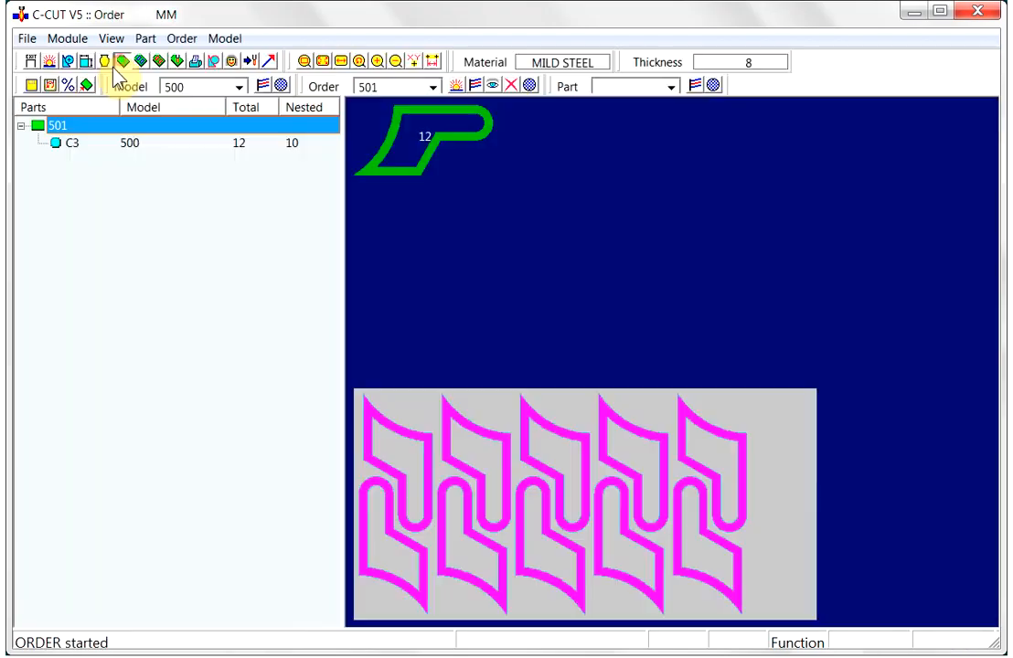
left_click(454, 85)
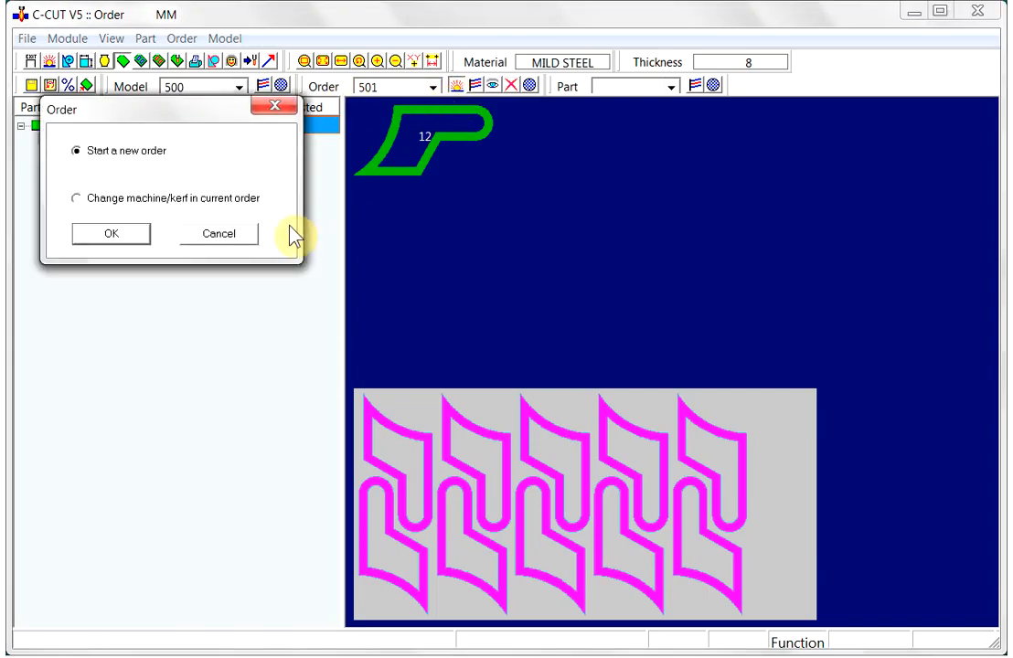
left_click(111, 236)
type("502")
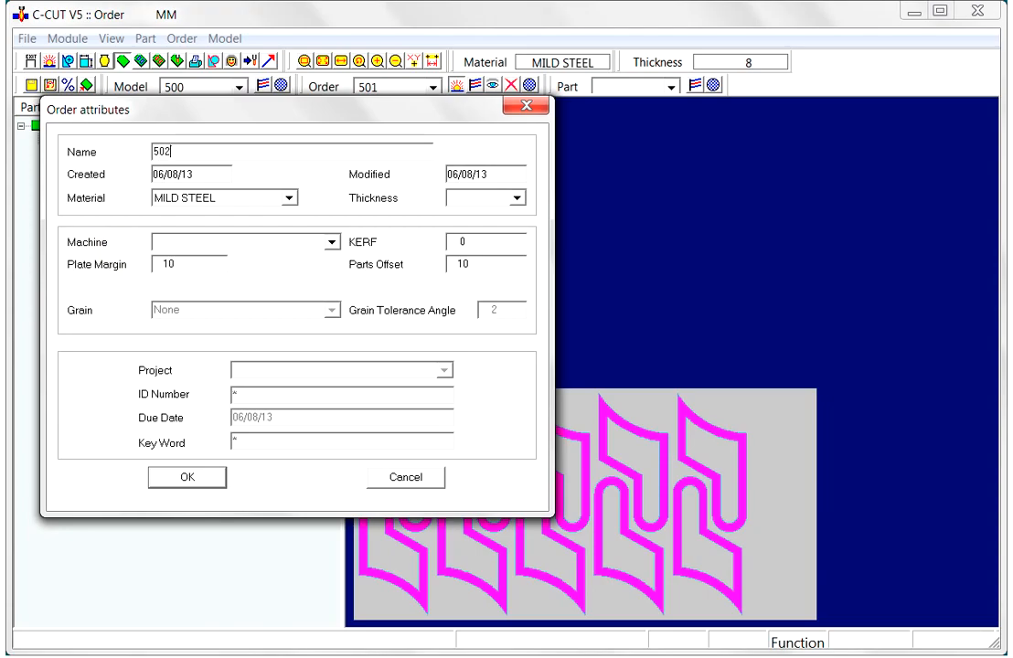
left_click(517, 199)
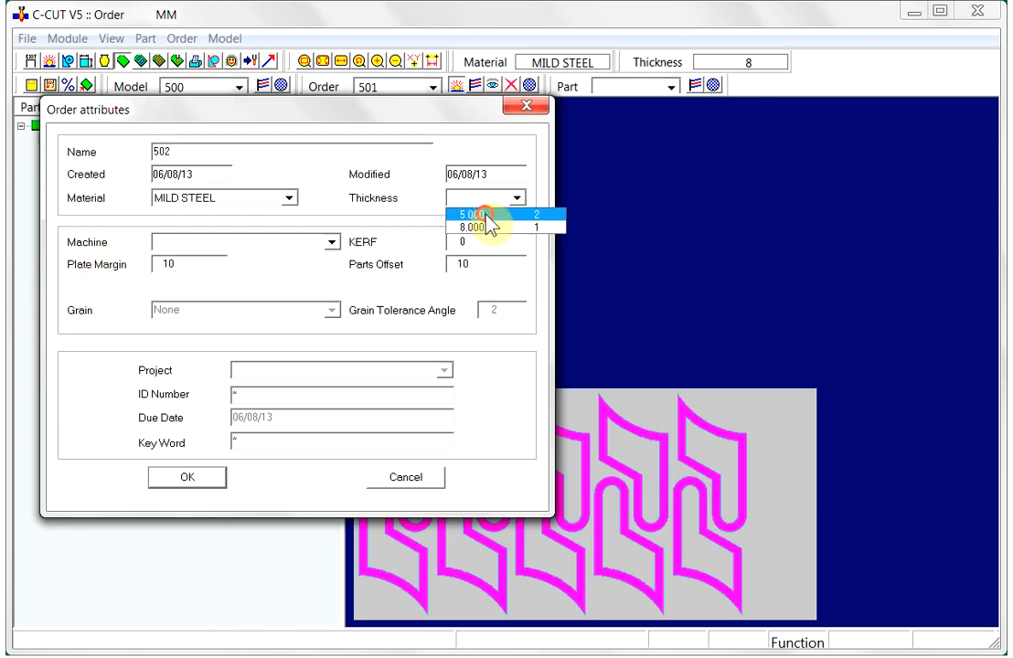
left_click(487, 217)
left_click(194, 478)
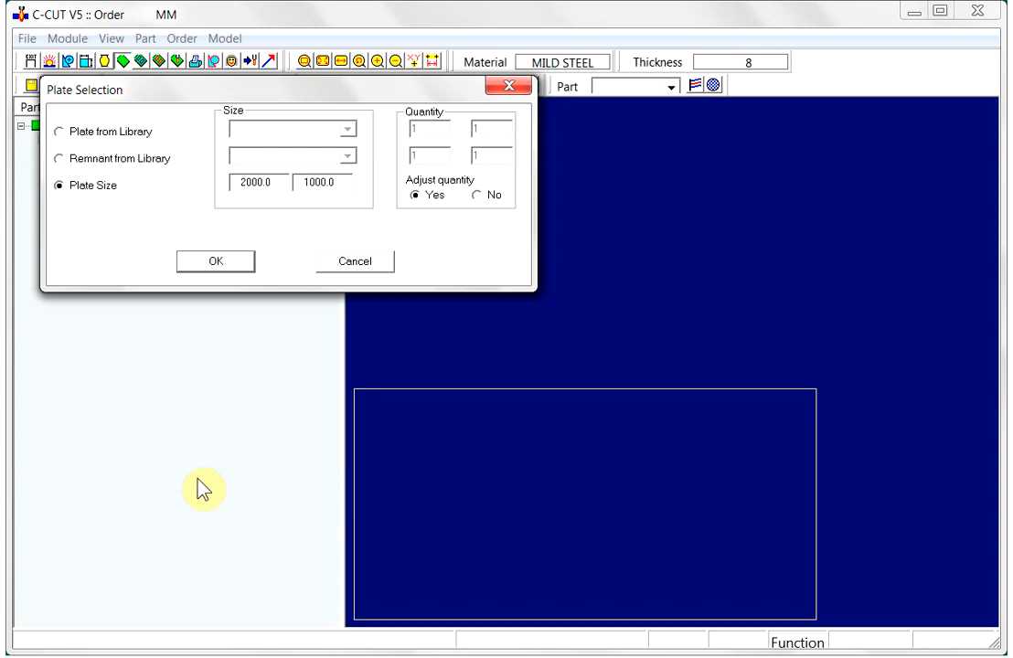
Step: Set the plate size of order 502 to 1000 by 500
left_click_drag(273, 187, 225, 183)
type("1000")
key("Tab")
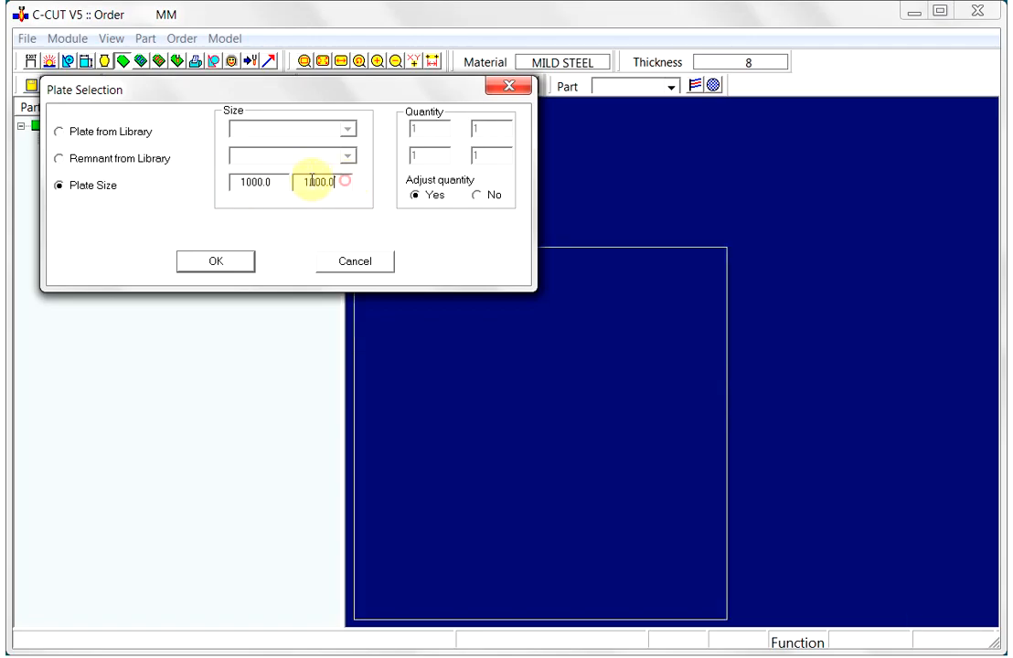
type("500")
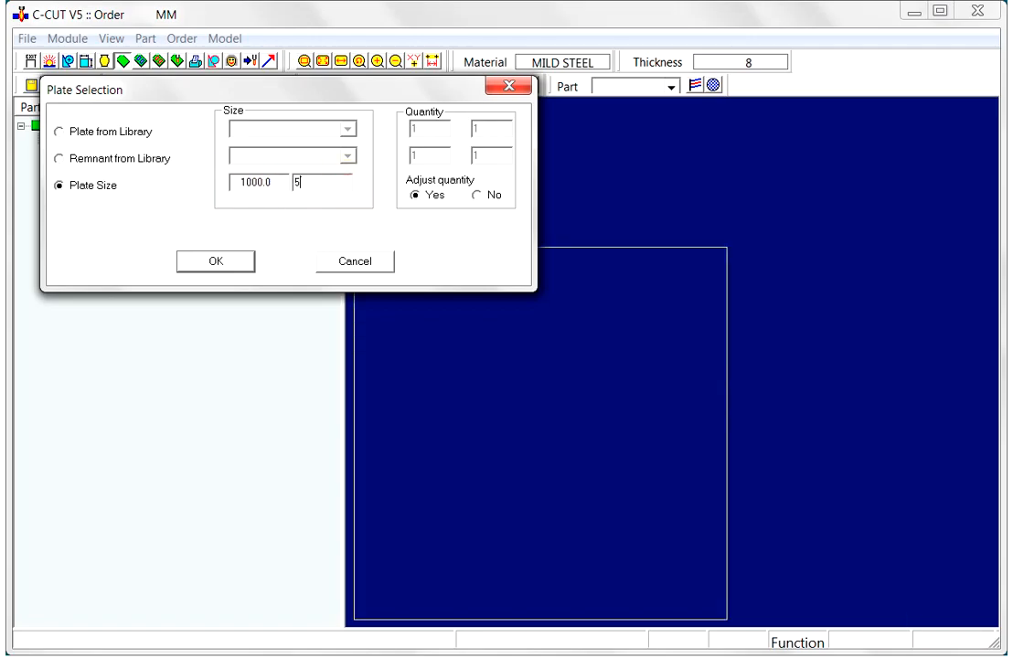
left_click(226, 265)
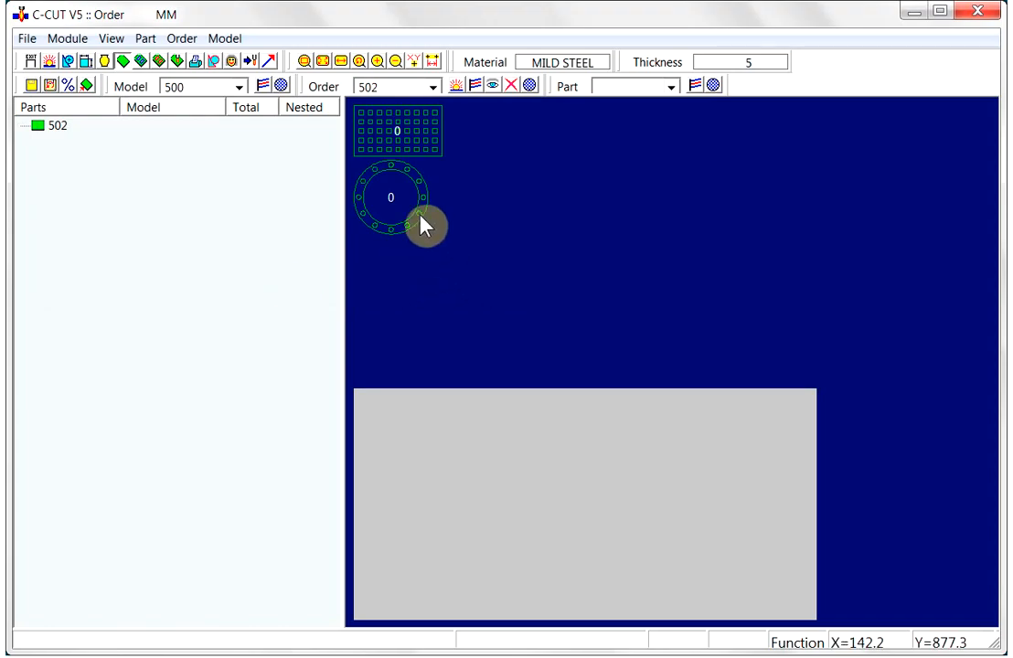
Step: Set the order quantities to 8 for the perforated rectangular part C1 and 10 for the ring part C2
right_click(412, 146)
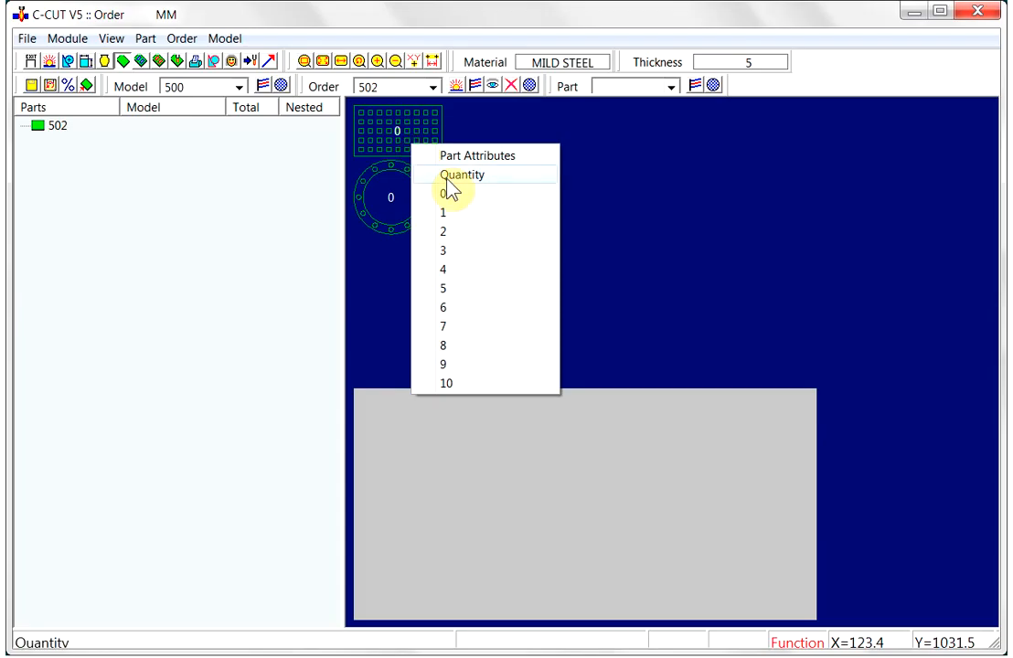
left_click(445, 347)
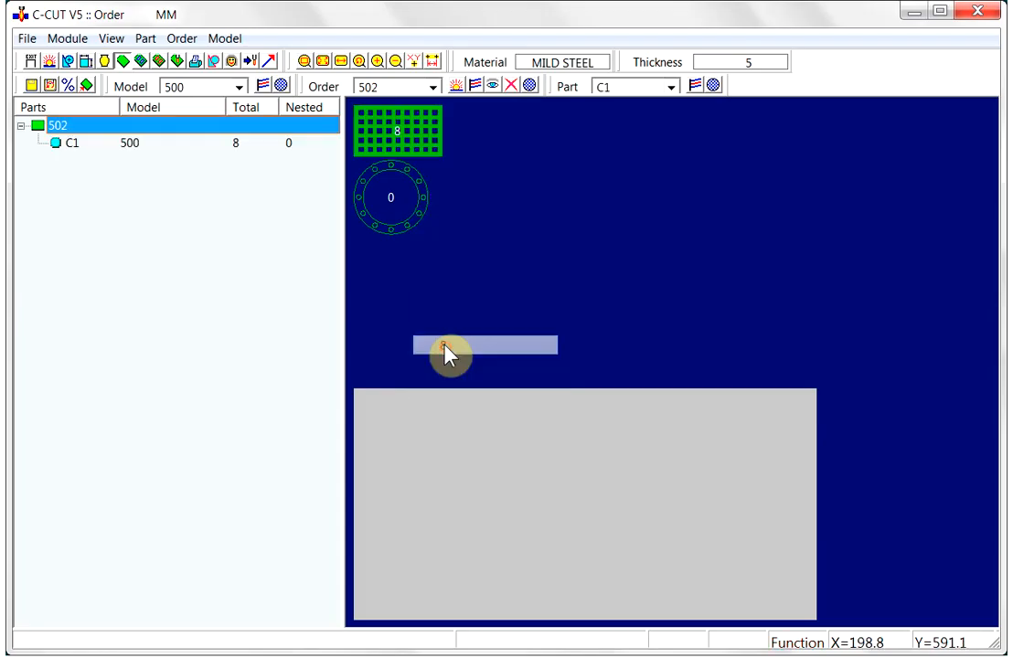
right_click(423, 205)
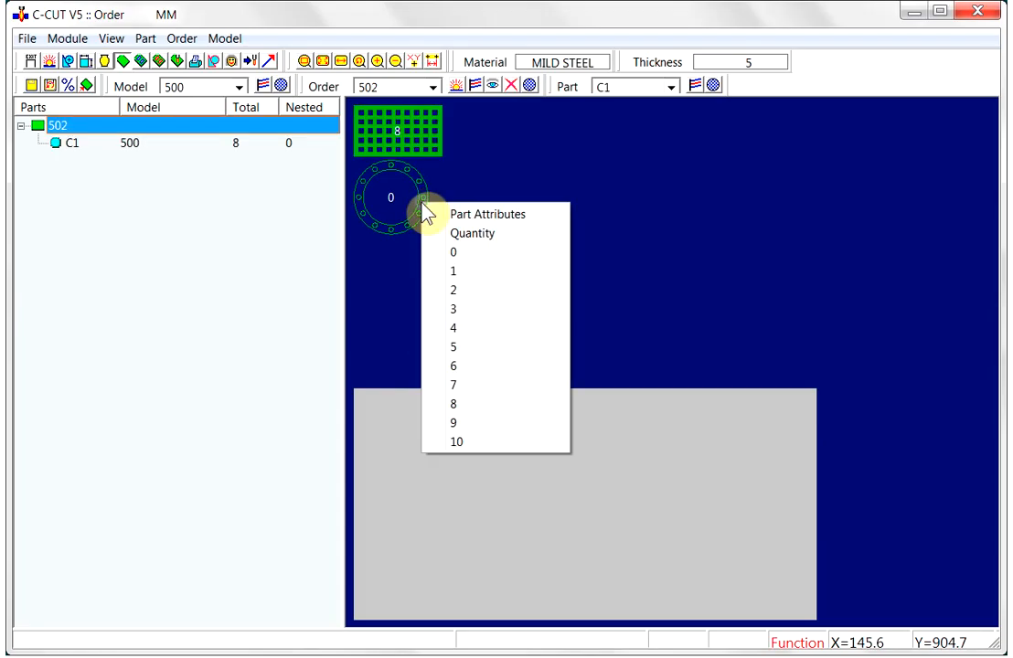
left_click(462, 442)
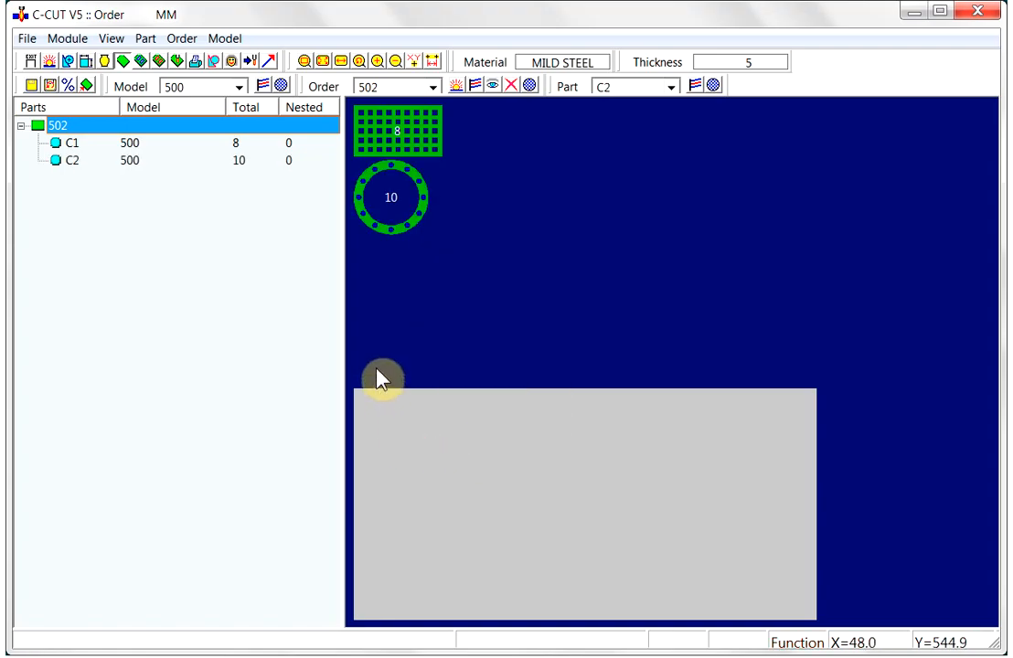
Step: Nest four perforated C1 parts in a column along the plate's left edge, stacked from the lower corner upwards
left_click(140, 62)
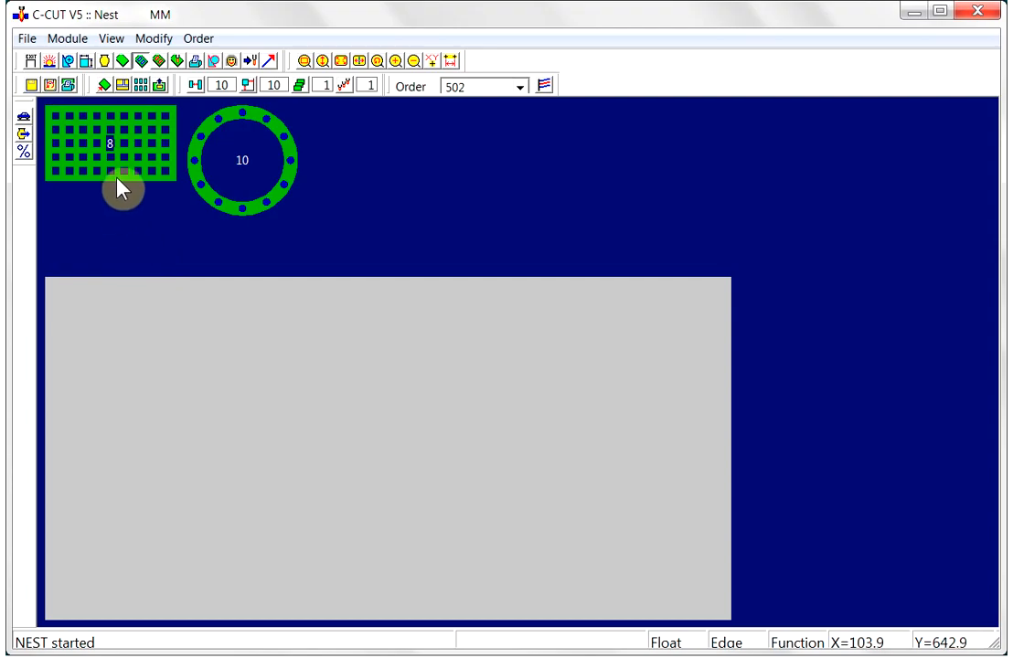
left_click_drag(118, 182, 117, 578)
left_click(121, 590)
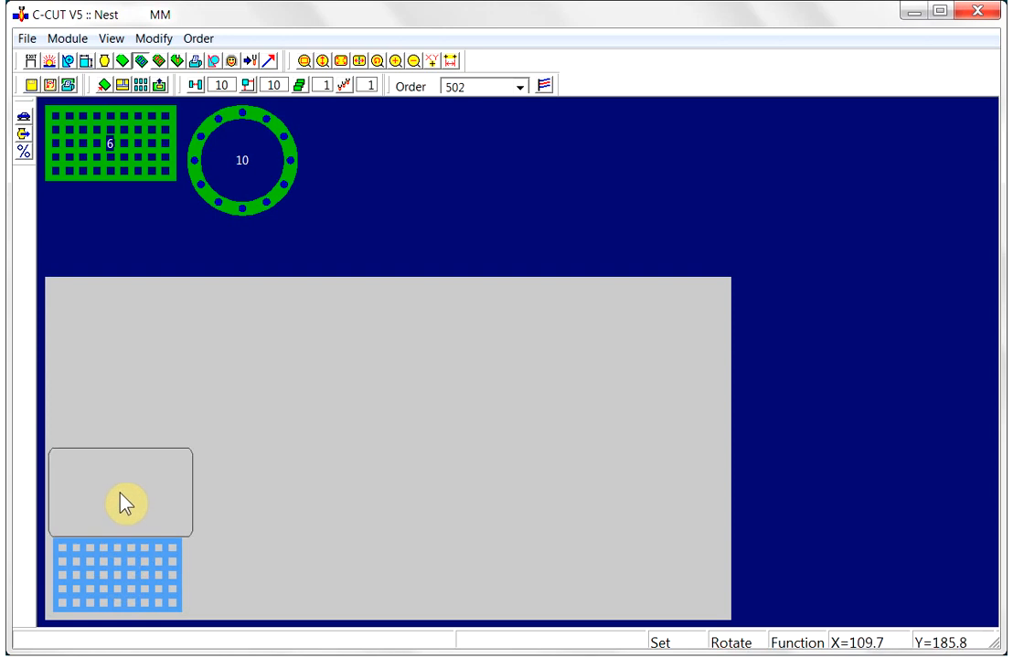
left_click(118, 501)
middle_click(120, 457)
left_click(112, 415)
left_click(113, 416)
middle_click(119, 377)
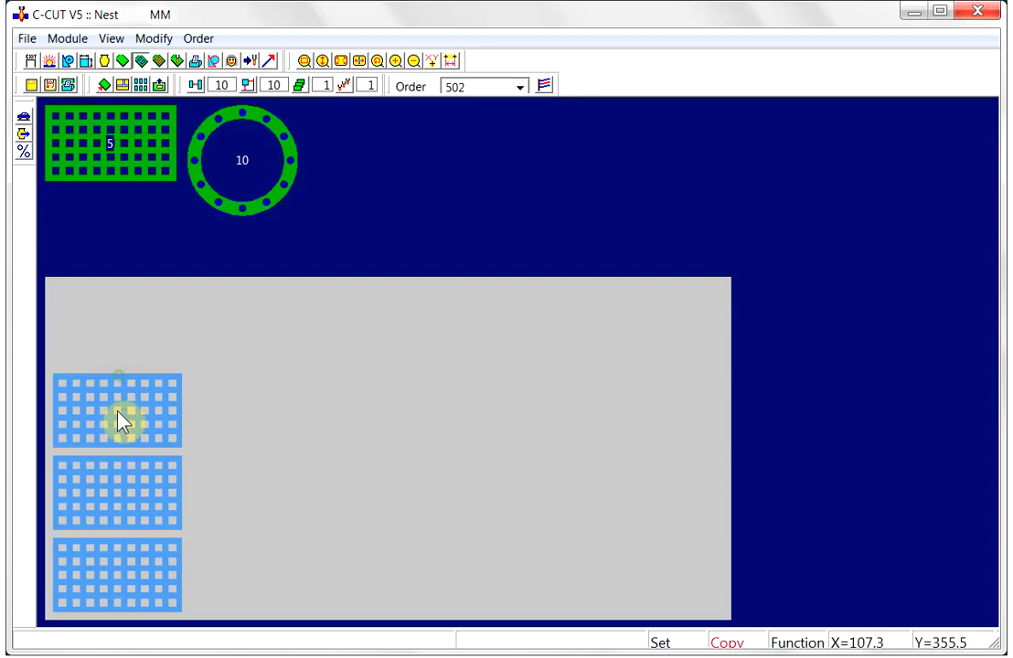
left_click(117, 331)
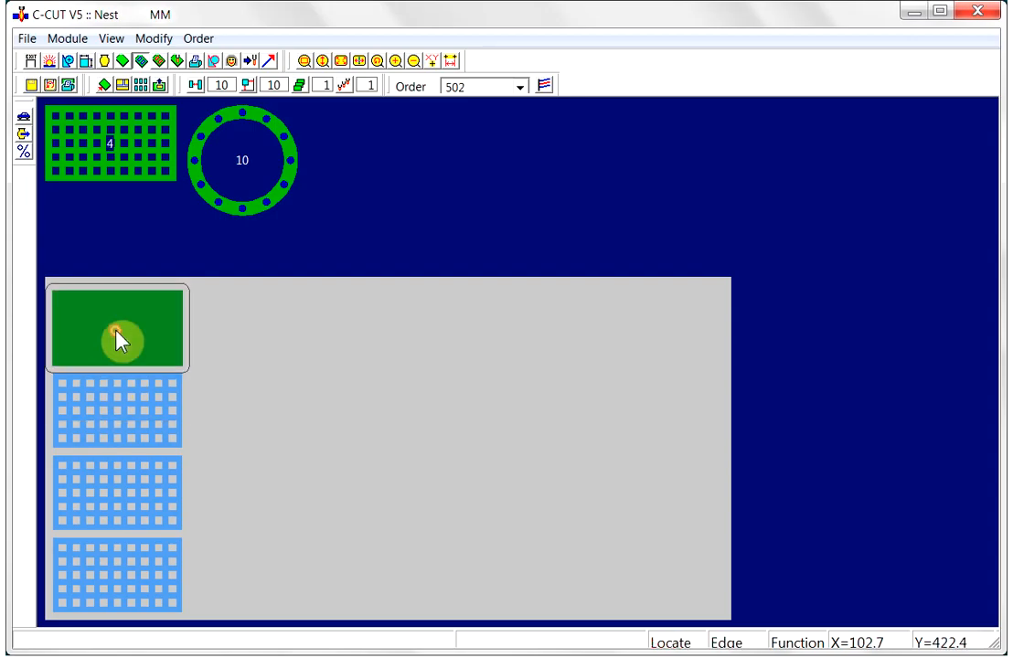
left_click(117, 175)
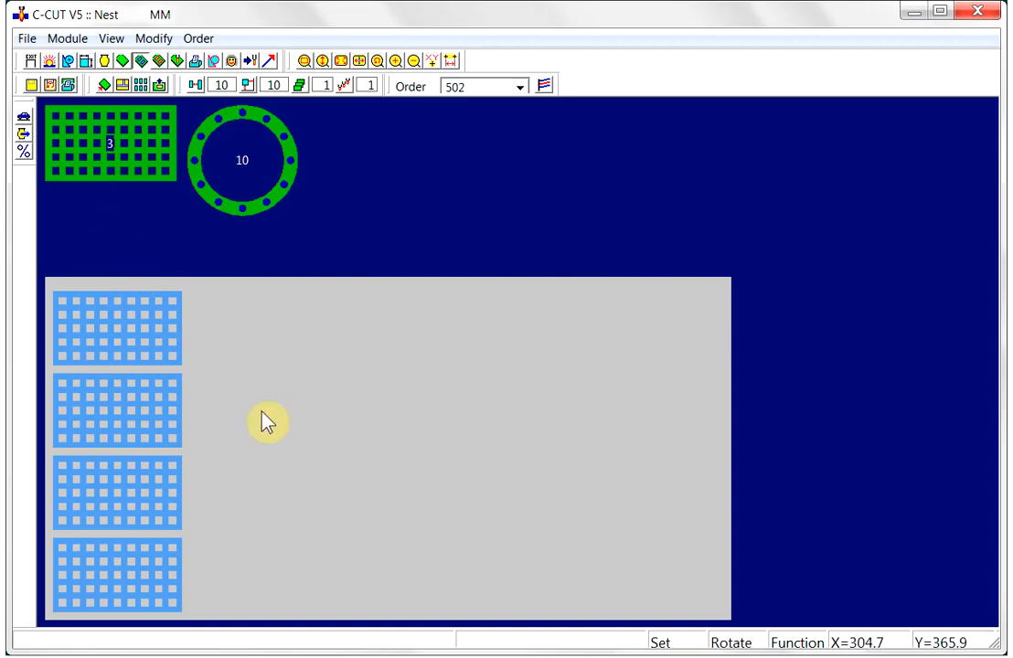
Step: Nest the remaining four C1 parts in a second column against the first, from the plate's lower edge to the upper edge
left_click(254, 578)
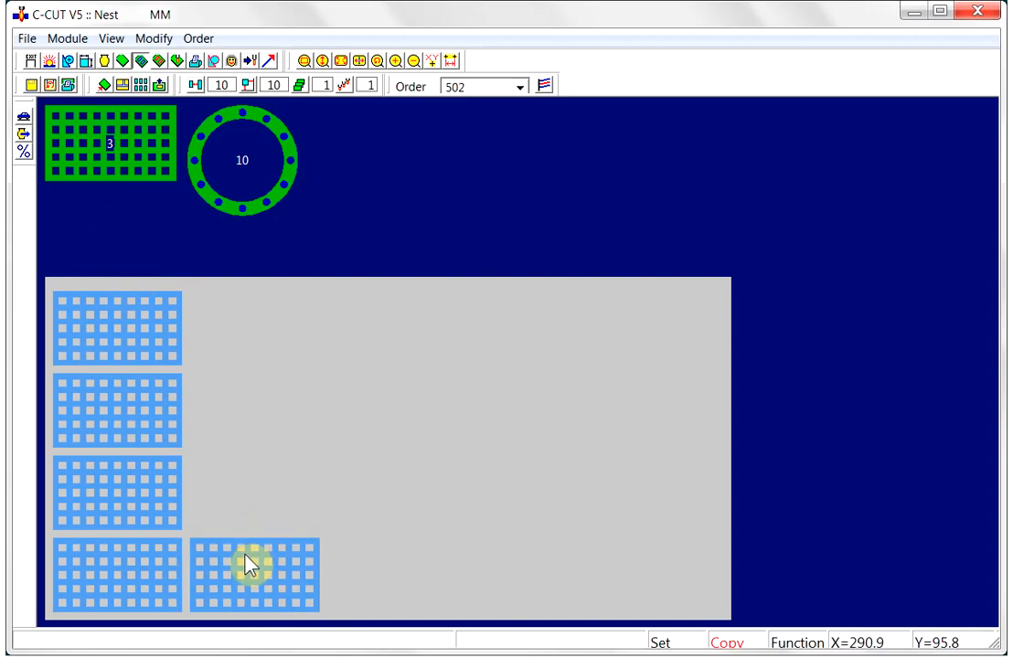
left_click(249, 561)
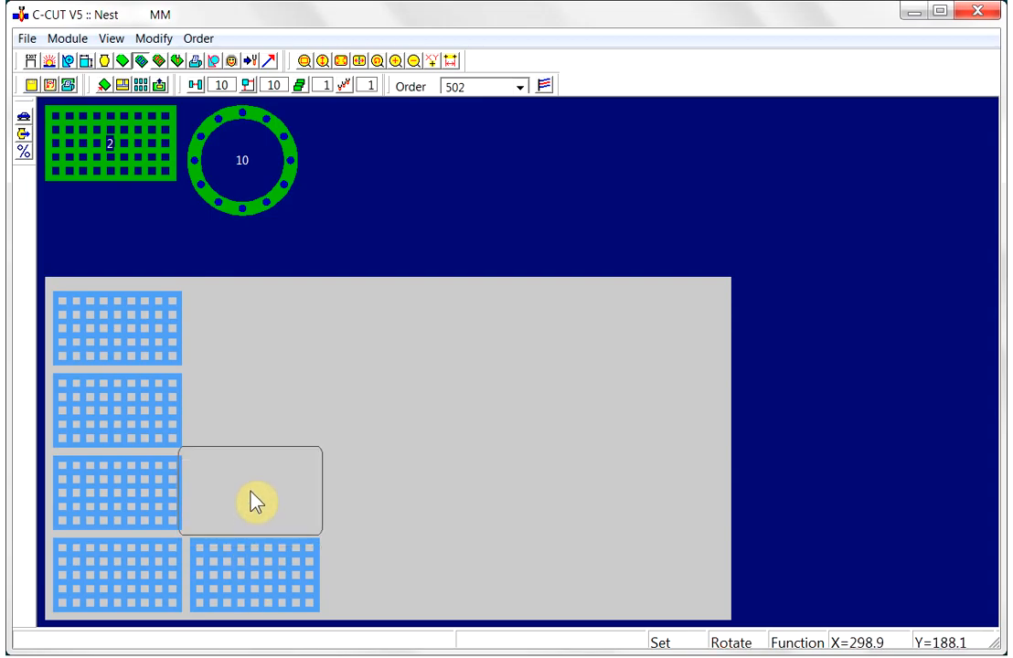
left_click(256, 501)
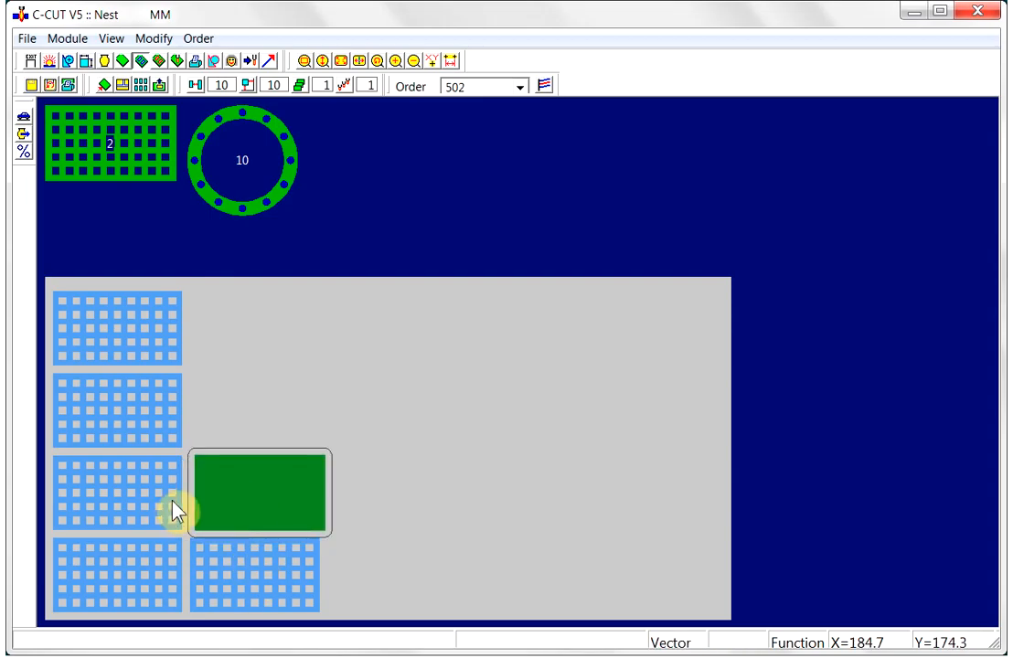
left_click(219, 500)
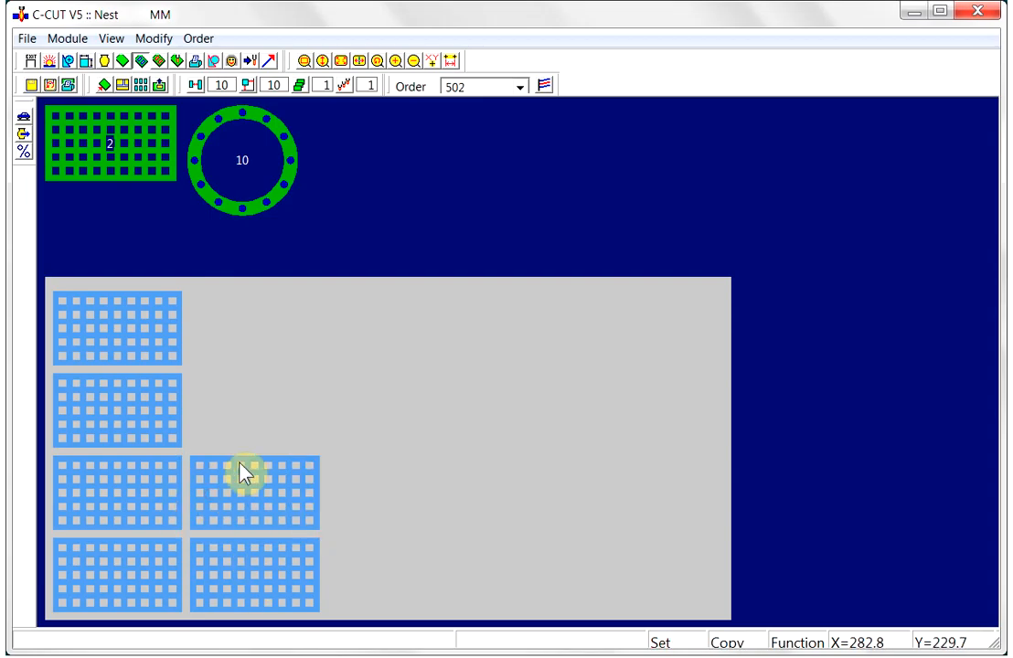
left_click(242, 484)
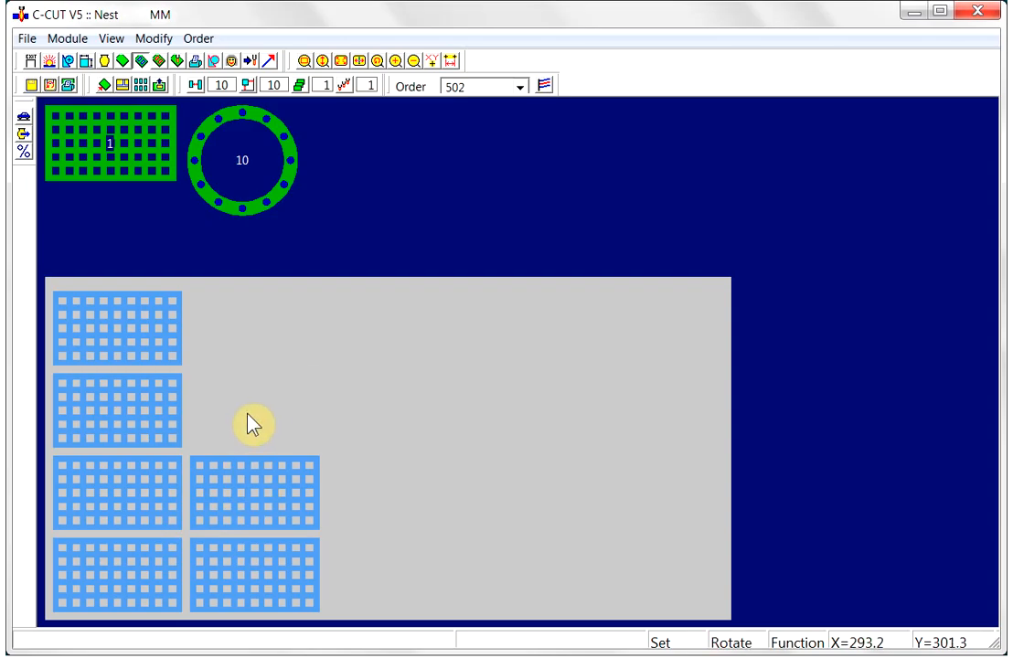
left_click(256, 422)
left_click(260, 417)
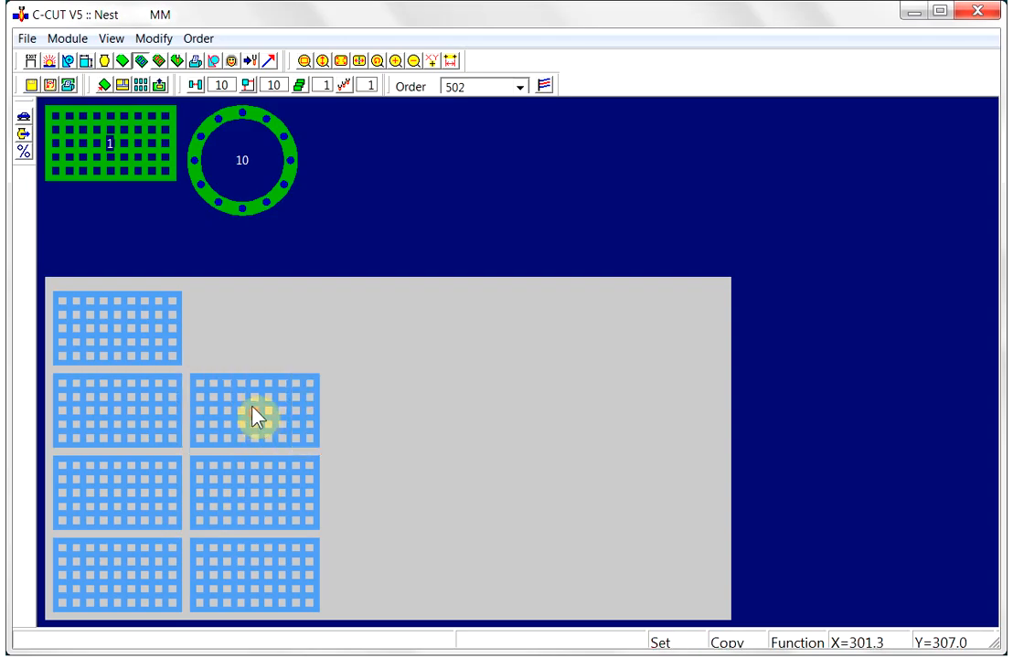
left_click(251, 399)
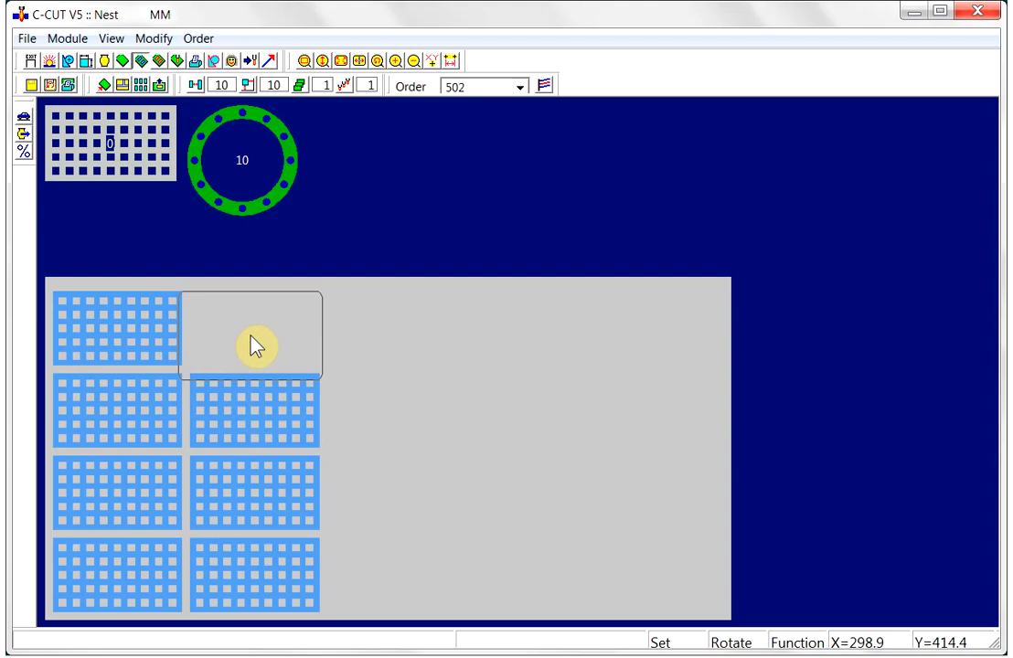
left_click(255, 342)
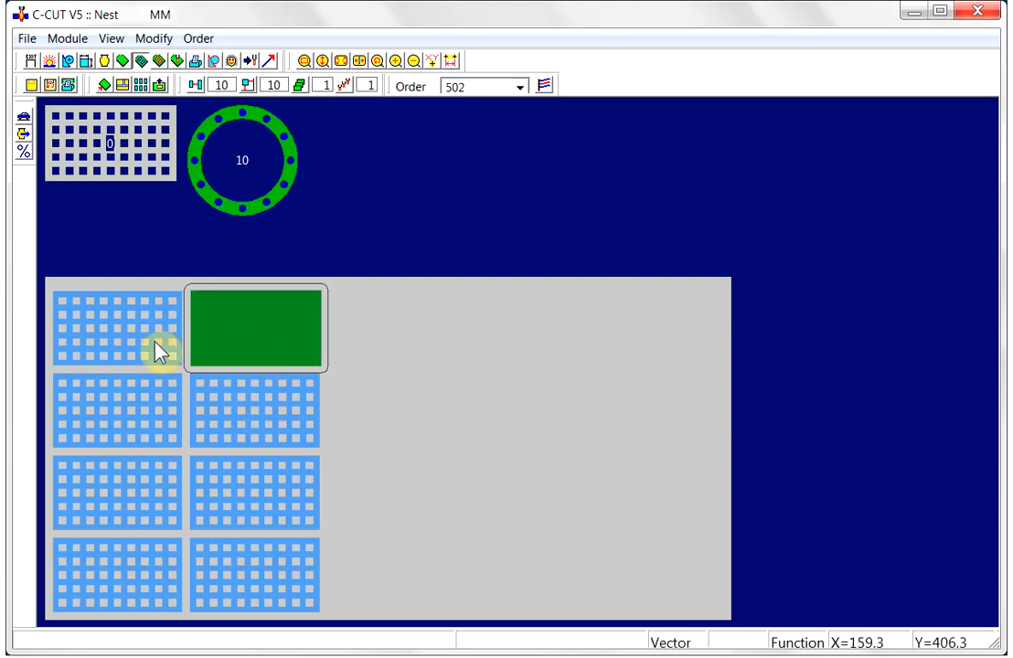
left_click(252, 341)
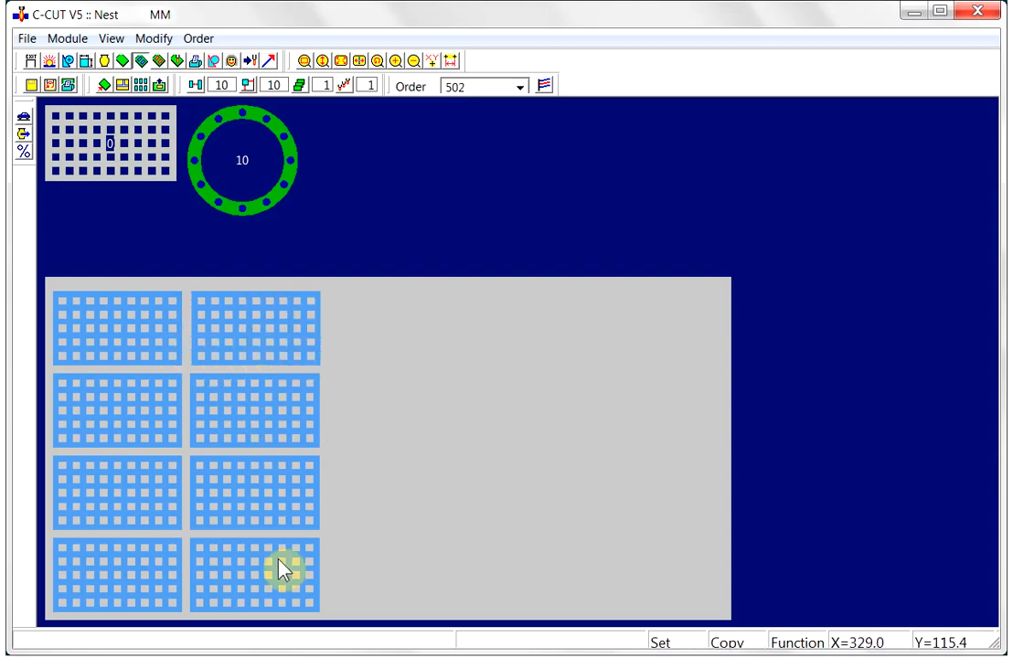
Step: Nest three C2 rings beside the perforated parts: one at the plate's lower edge, one at the upper edge and one staggered between them
left_click(228, 209)
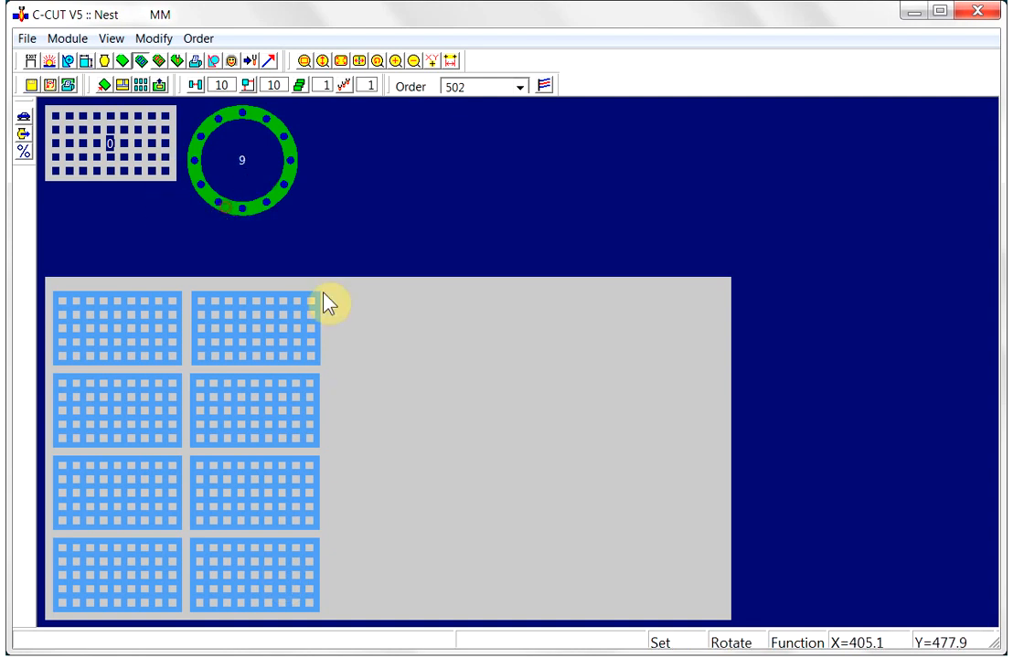
left_click(380, 563)
left_click(392, 527)
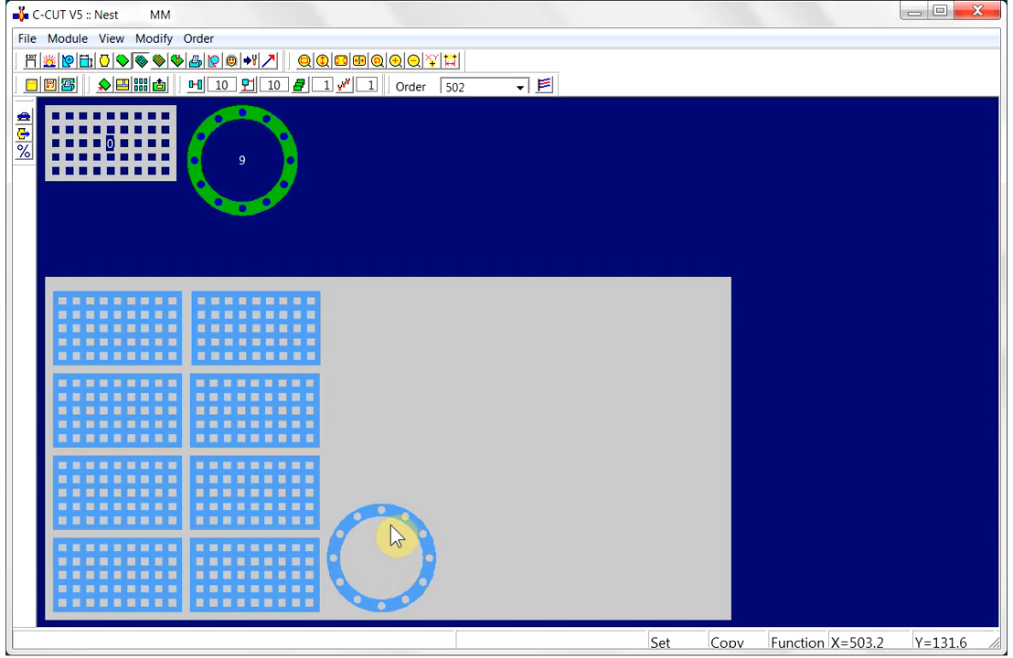
left_click(378, 339)
left_click(382, 386)
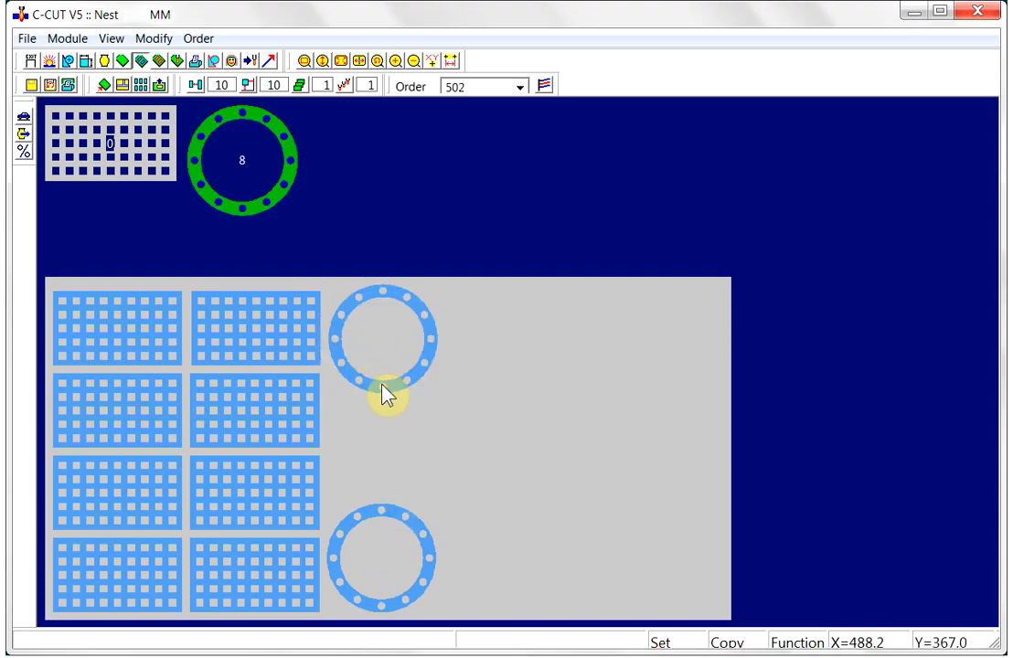
left_click(435, 459)
left_click(353, 458)
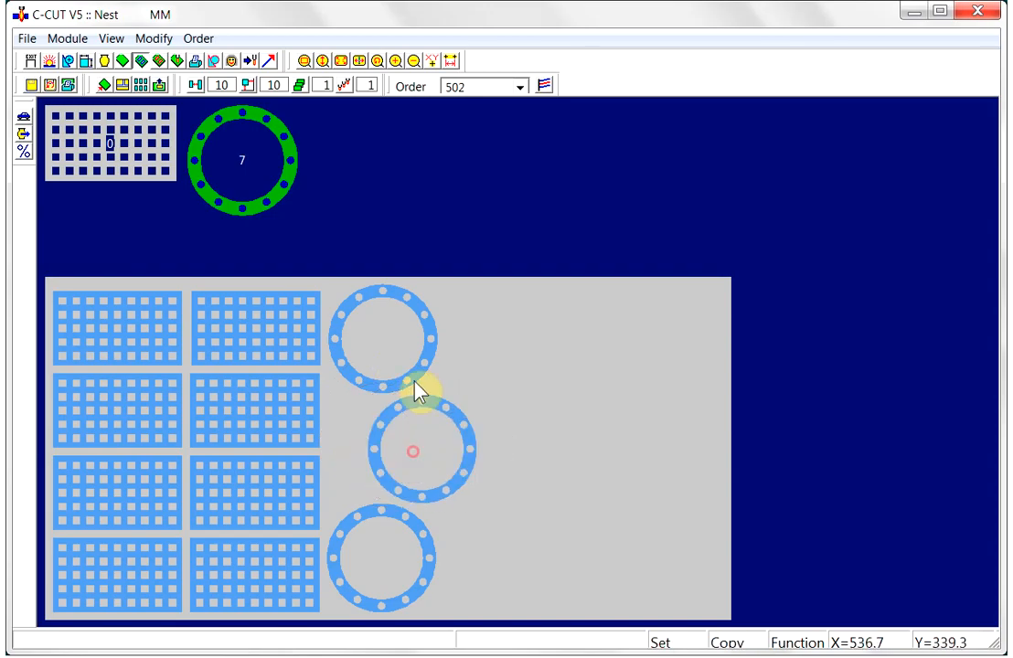
Step: Nest a second group of three C2 rings against the first: upper edge, lower edge and the staggered middle row
middle_click(426, 356)
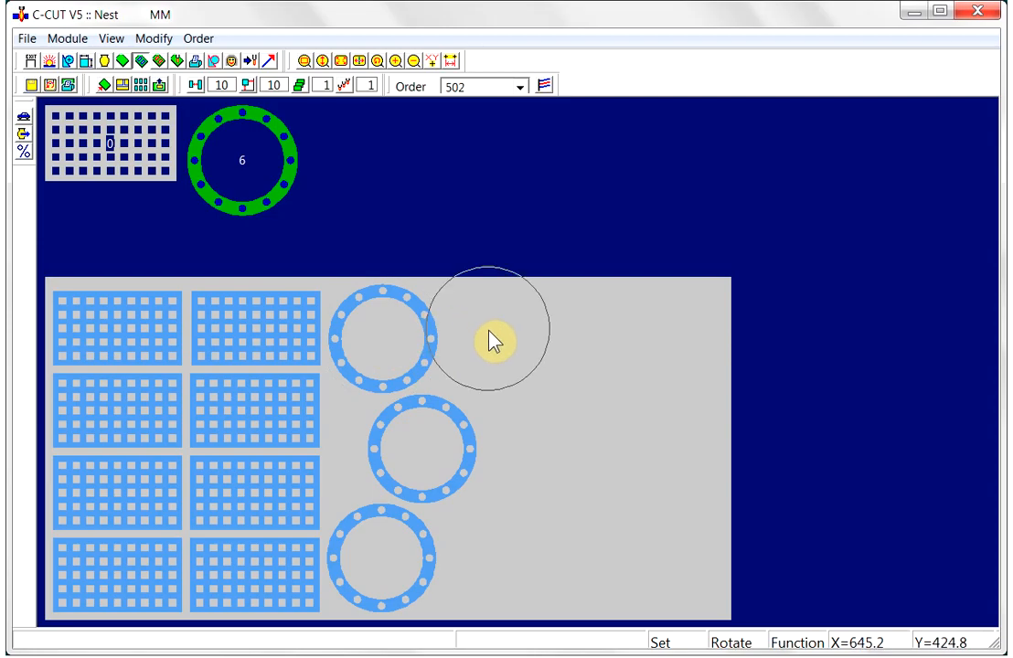
left_click(504, 351)
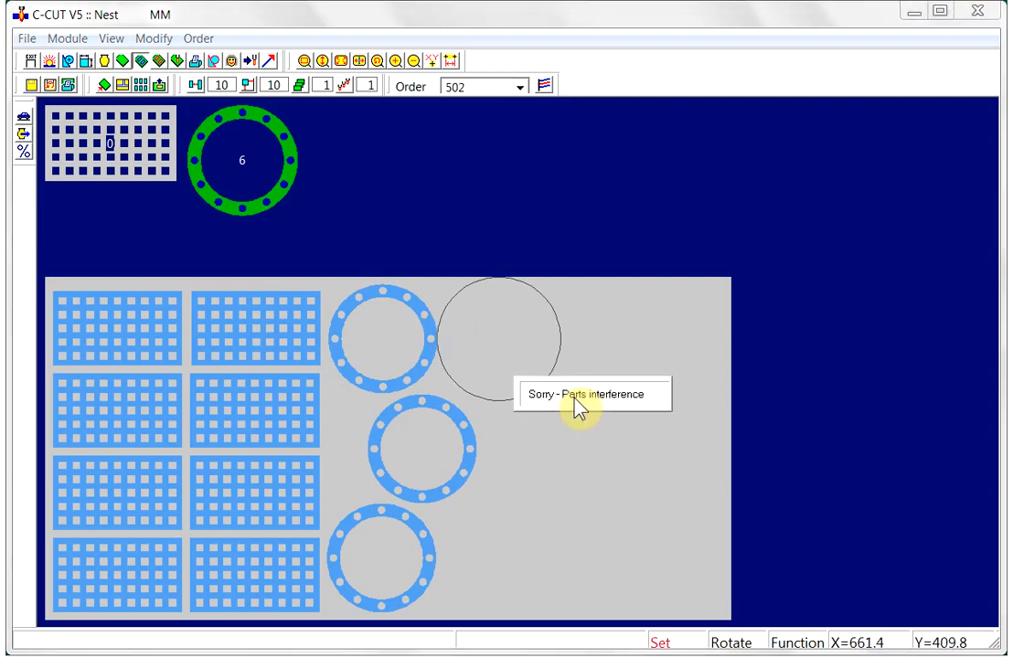
left_click(498, 344)
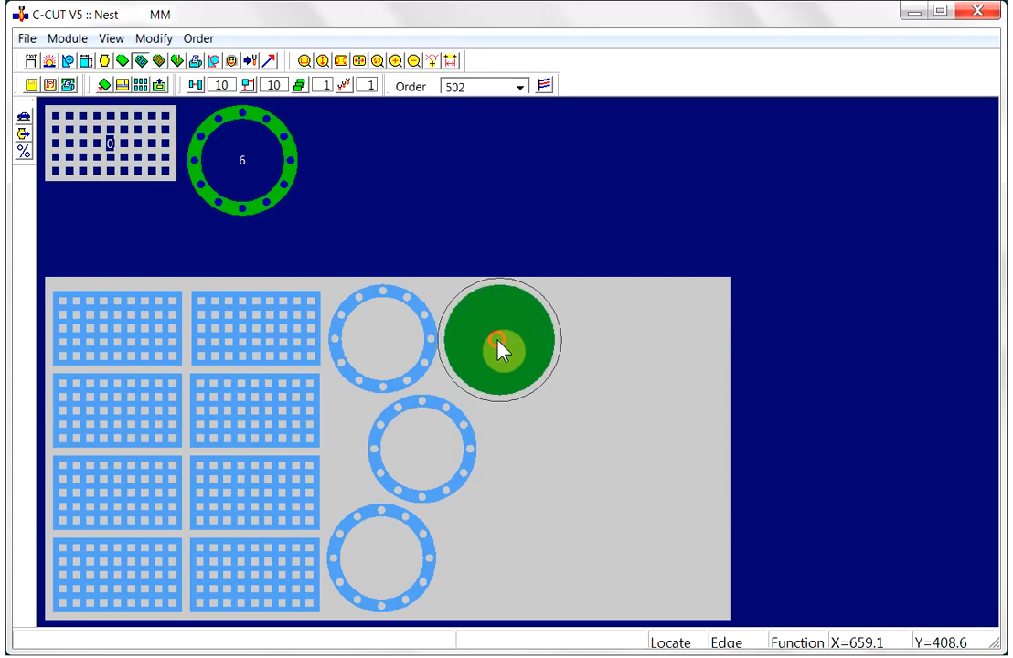
left_click(496, 569)
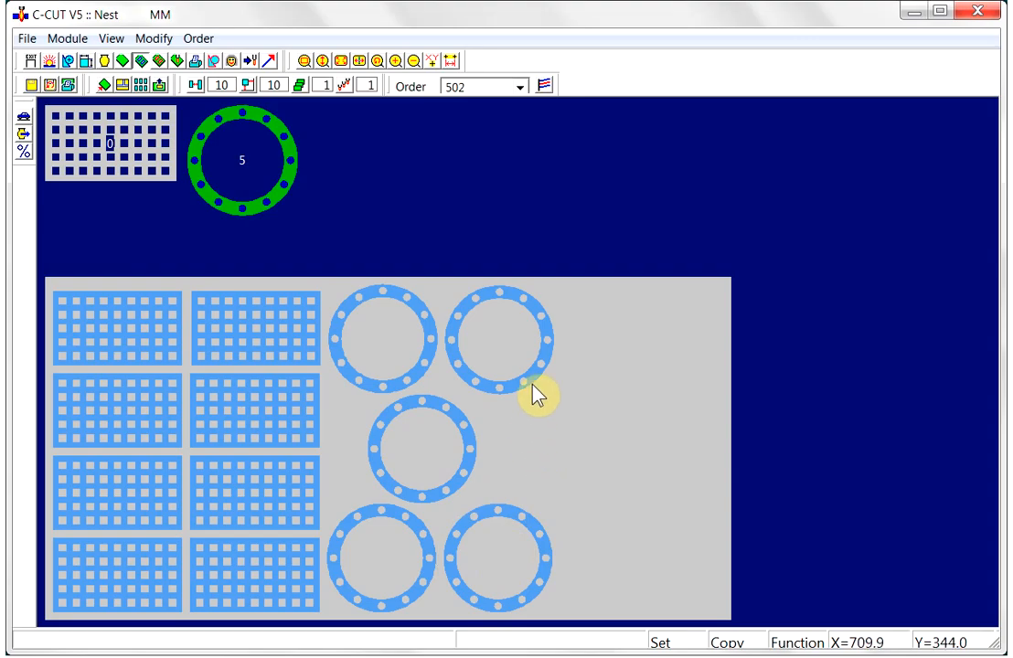
left_click(579, 460)
left_click(481, 453)
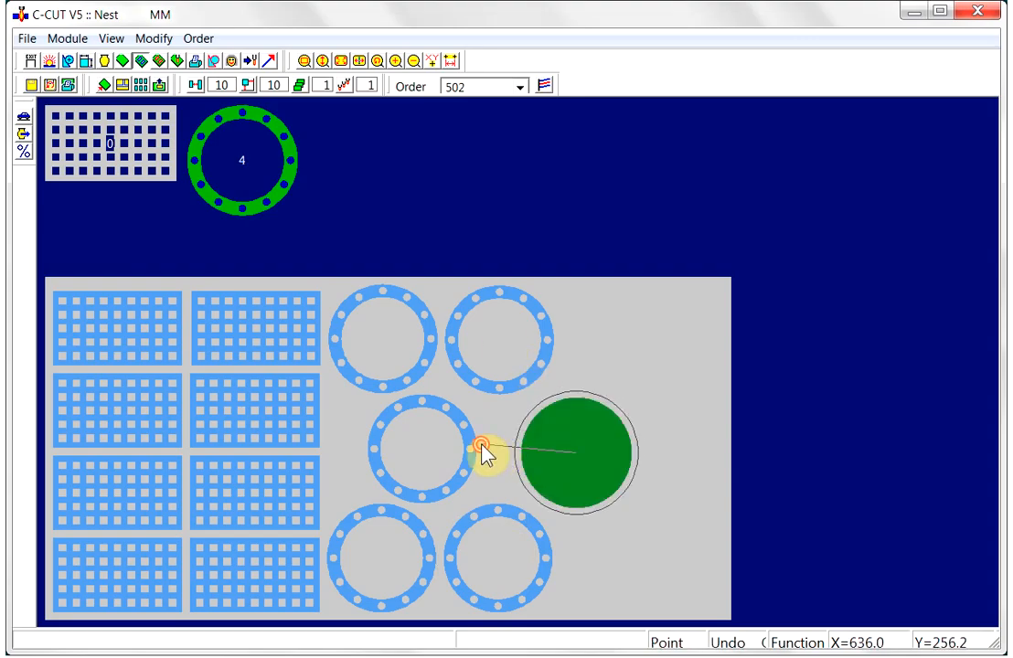
left_click(552, 456)
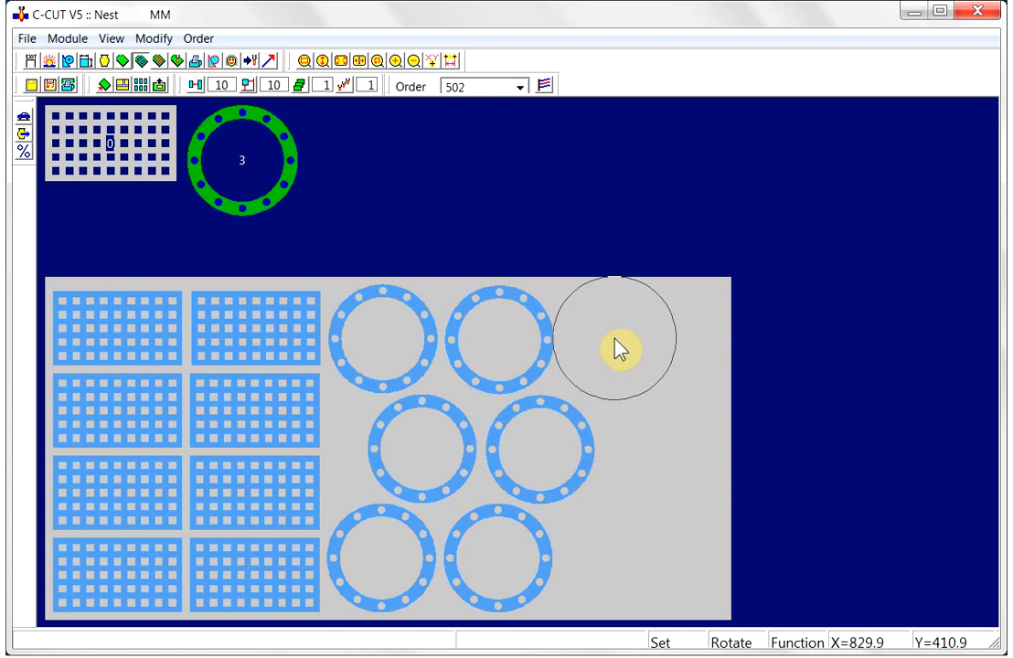
Step: Nest a third C2 ring in the row along the plate's upper edge, slid up against its neighbour
left_click(613, 340)
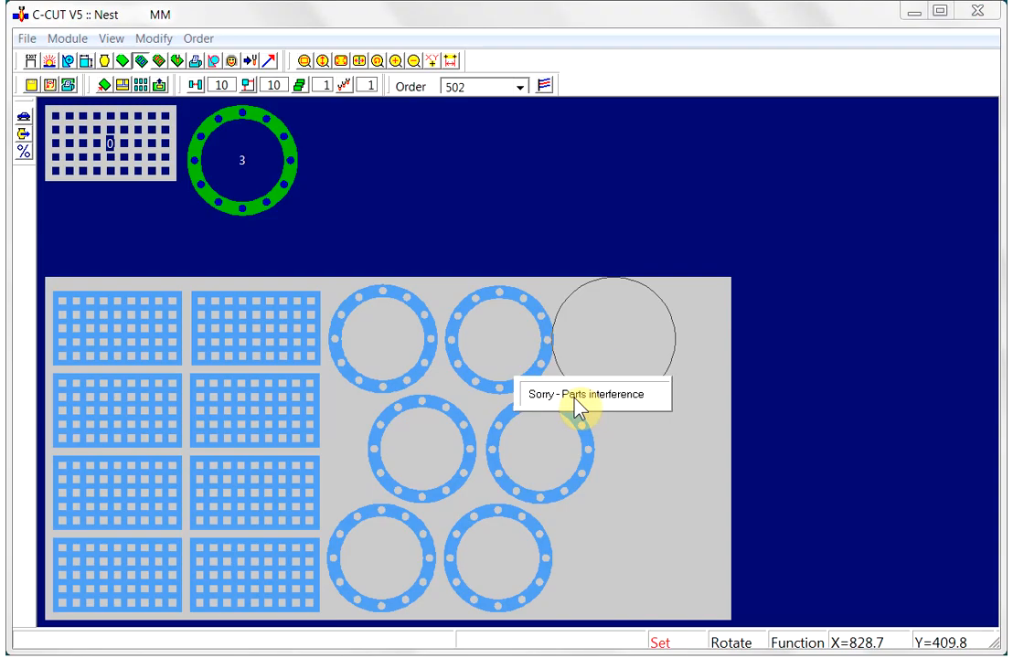
left_click(608, 338)
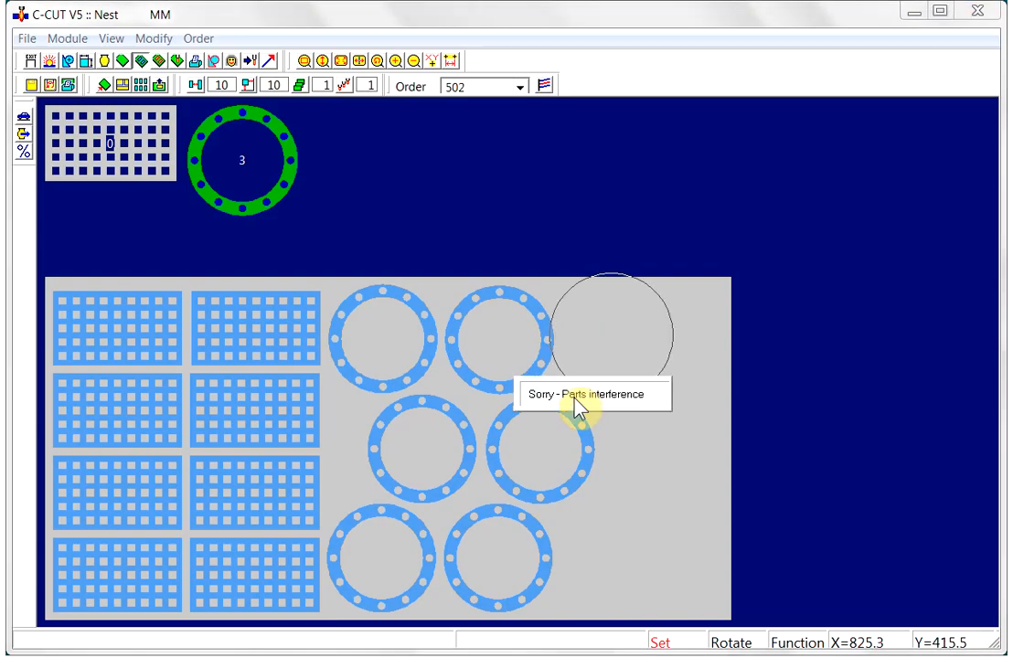
left_click(633, 352)
left_click(586, 266)
left_click(510, 342)
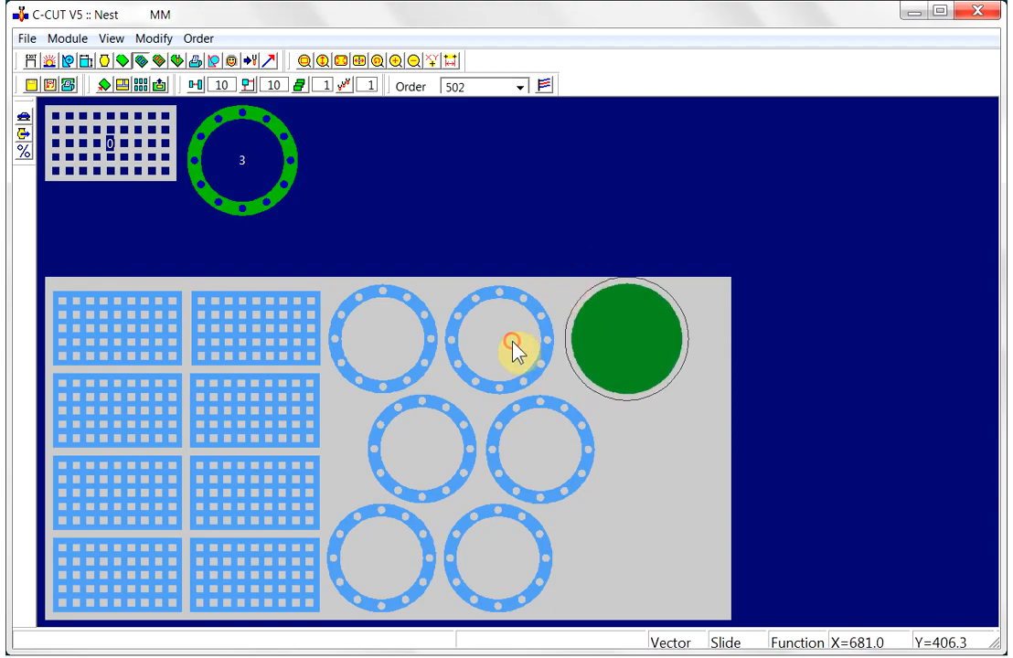
left_click(617, 360)
left_click(622, 367)
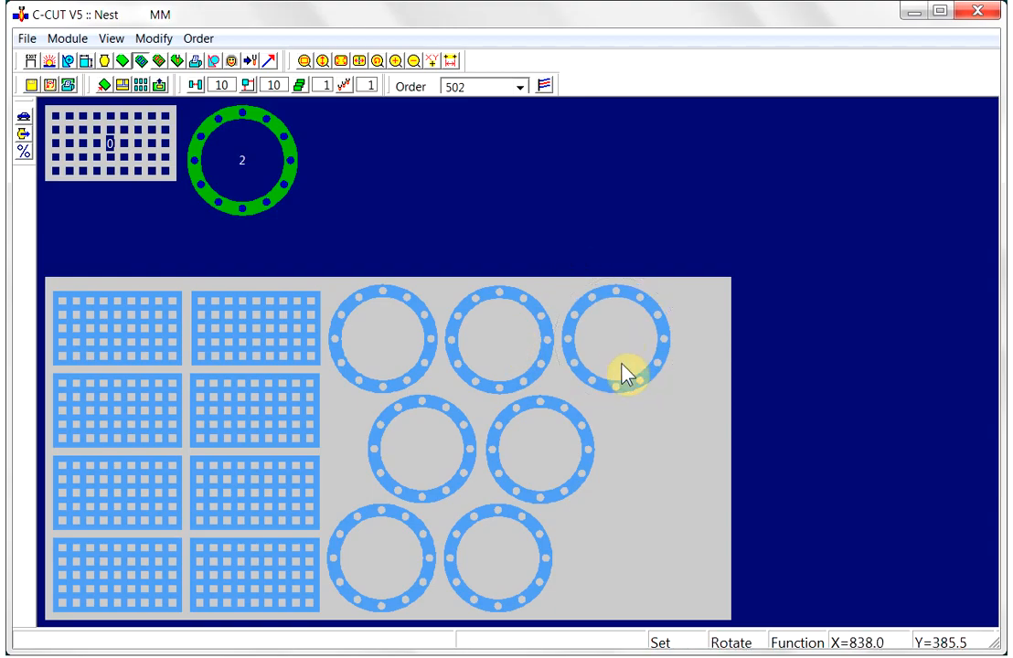
Step: Nest a C2 ring at the end of the lower row and another at the end of the staggered middle row
left_click(616, 575)
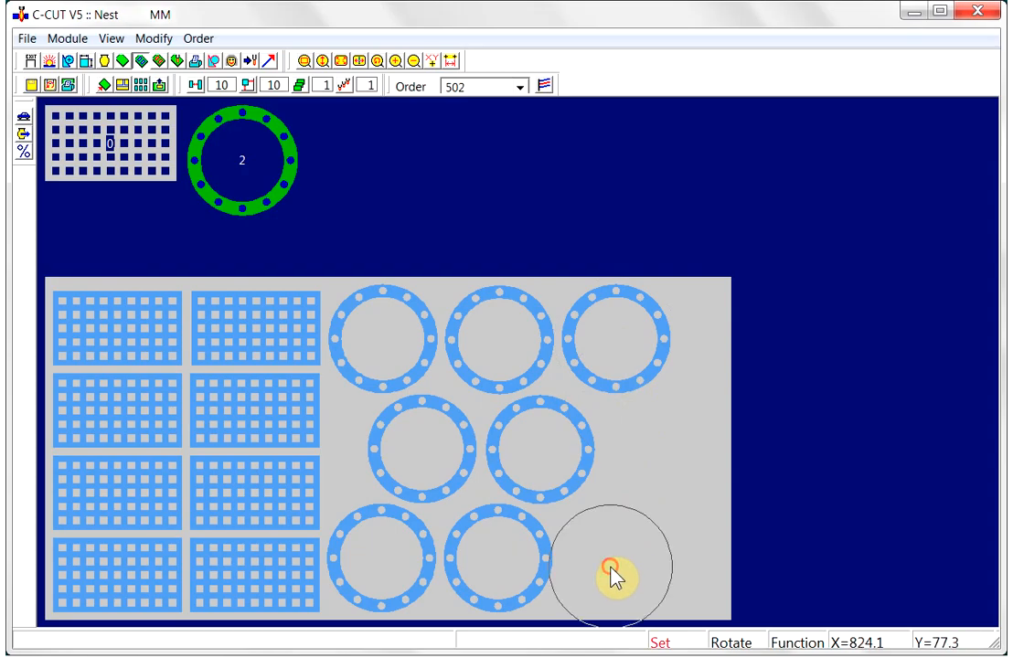
left_click(586, 471)
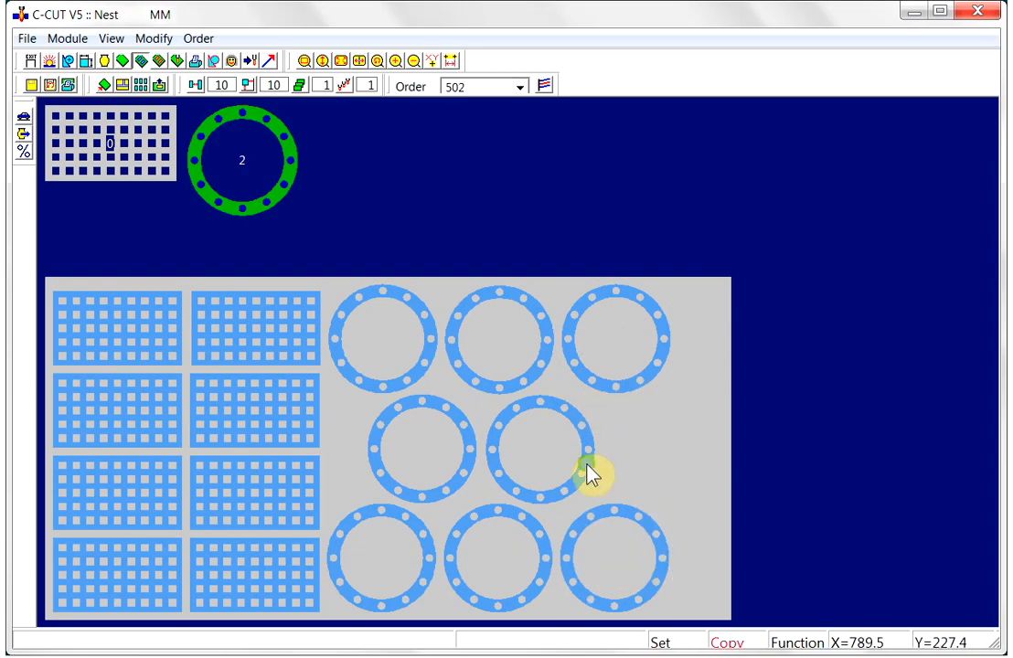
left_click(670, 447)
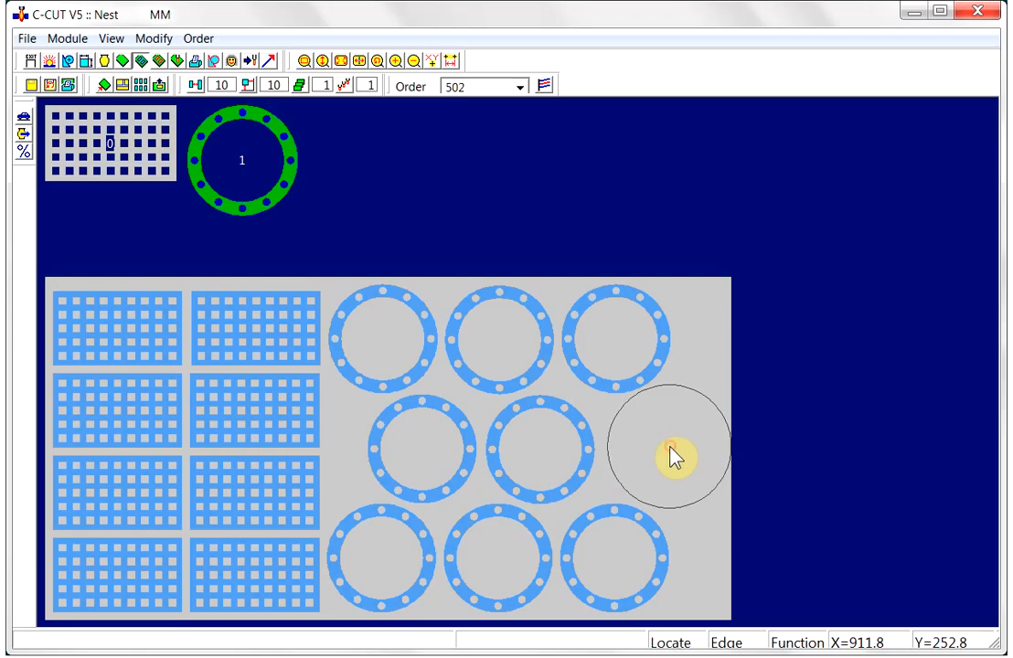
left_click(590, 464)
left_click(594, 498)
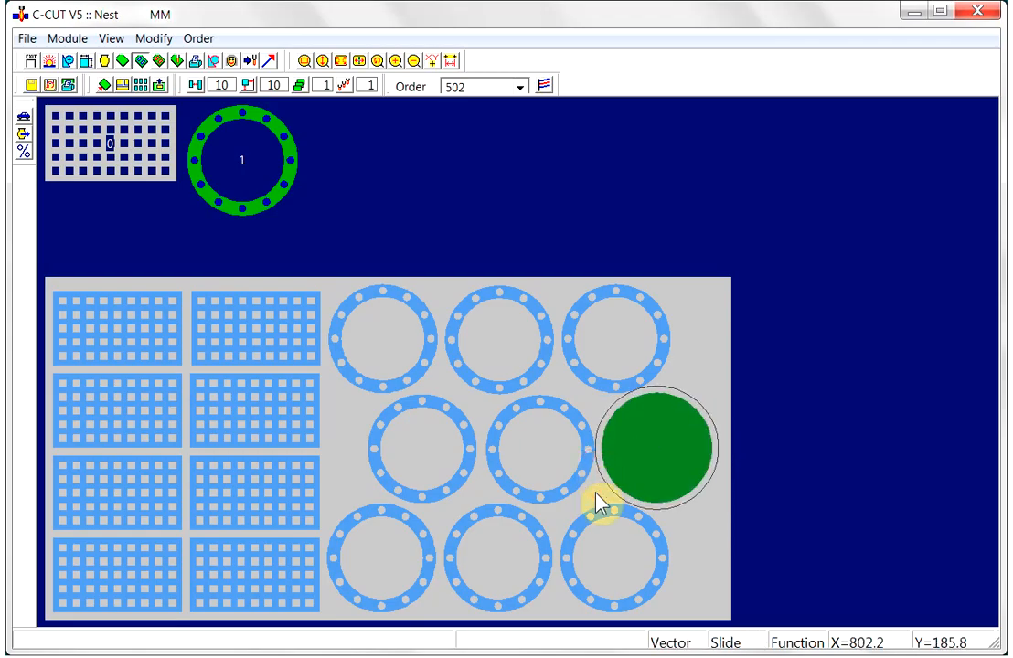
left_click(646, 523)
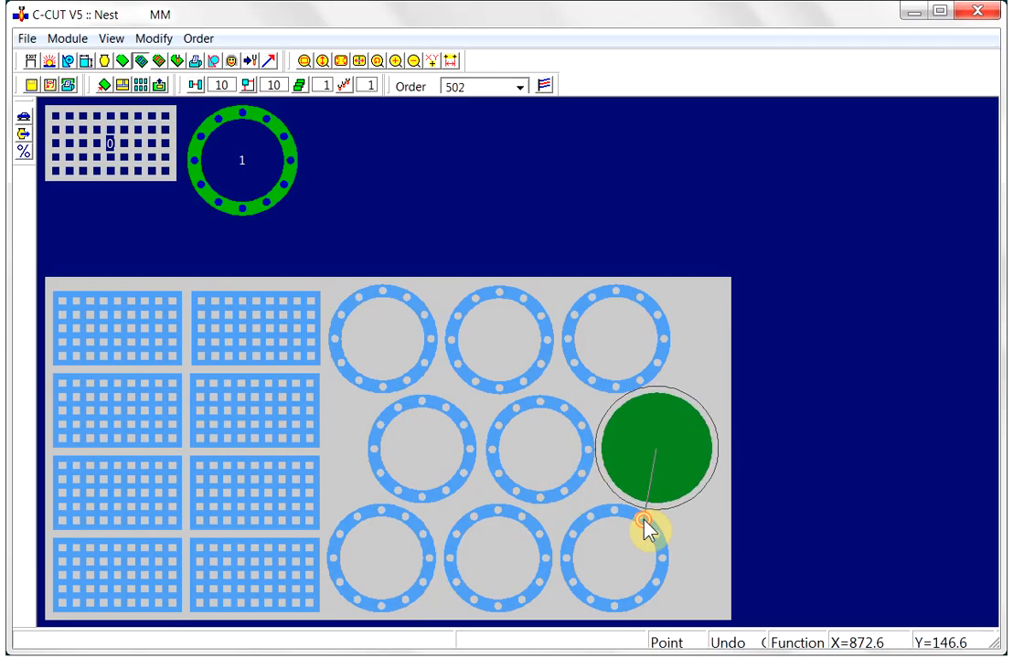
left_click(656, 443)
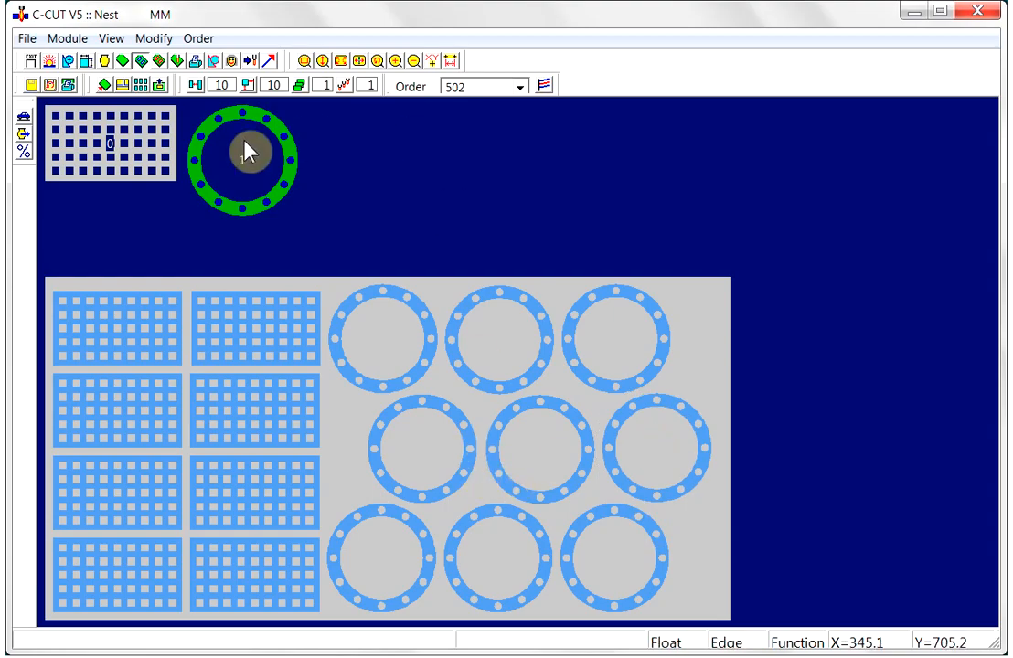
Step: Switch order 502 to the Cut module and run automatic cutting on the whole nest
left_click(160, 62)
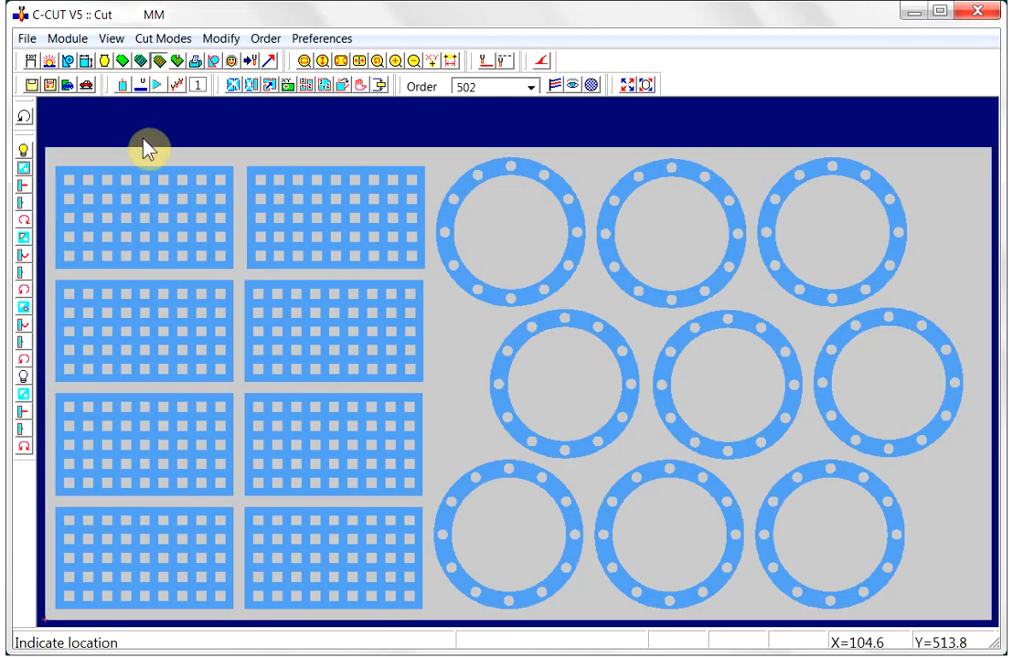
left_click(86, 85)
left_click(426, 563)
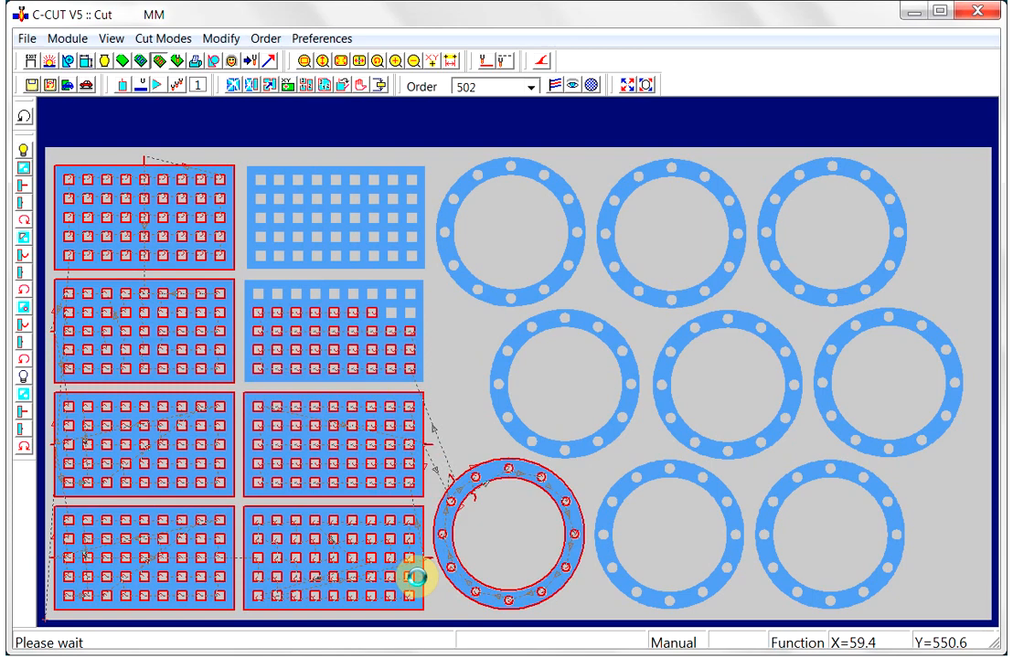
Step: Undo the cuts on the plate's upper-right ring until only its first six small holes stay cut
left_click(305, 60)
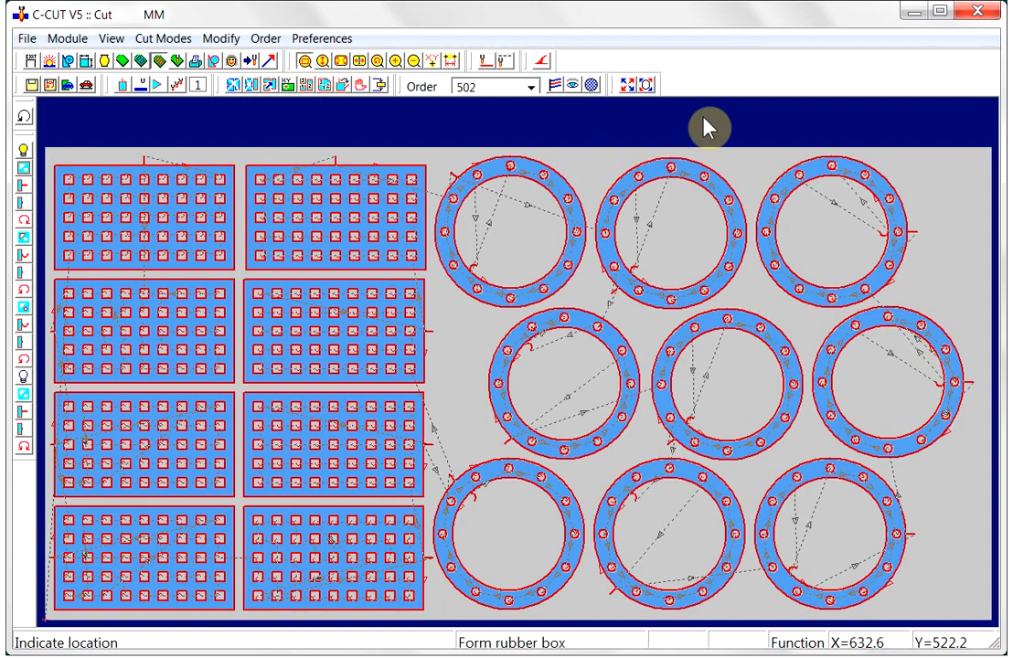
left_click(751, 146)
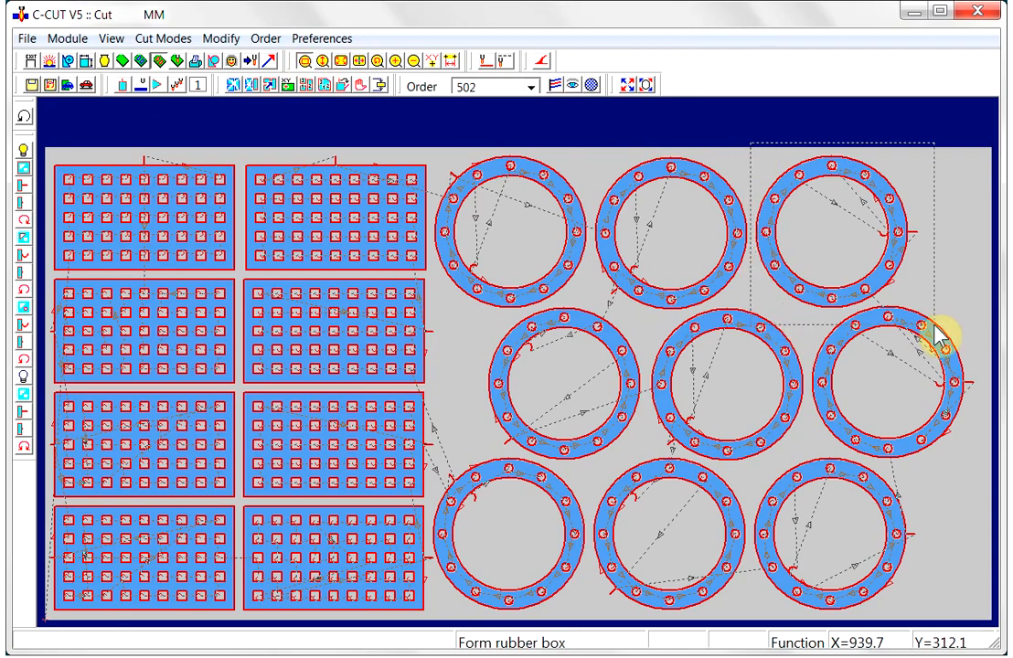
left_click(876, 334)
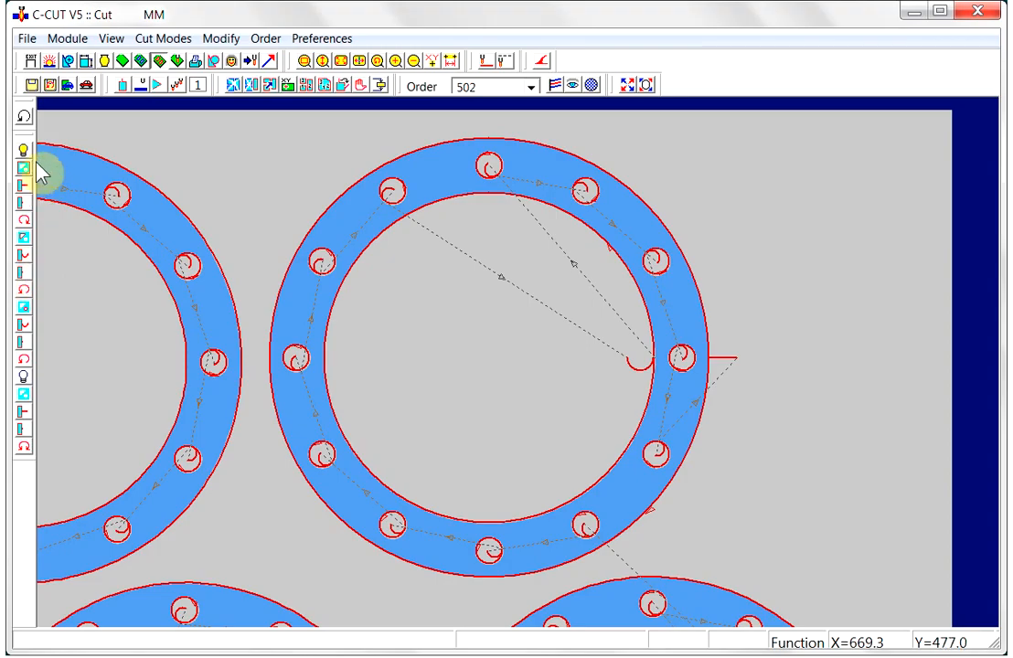
left_click(20, 116)
left_click(20, 115)
left_click(20, 116)
left_click(20, 115)
left_click(21, 116)
left_click(20, 115)
left_click(20, 115)
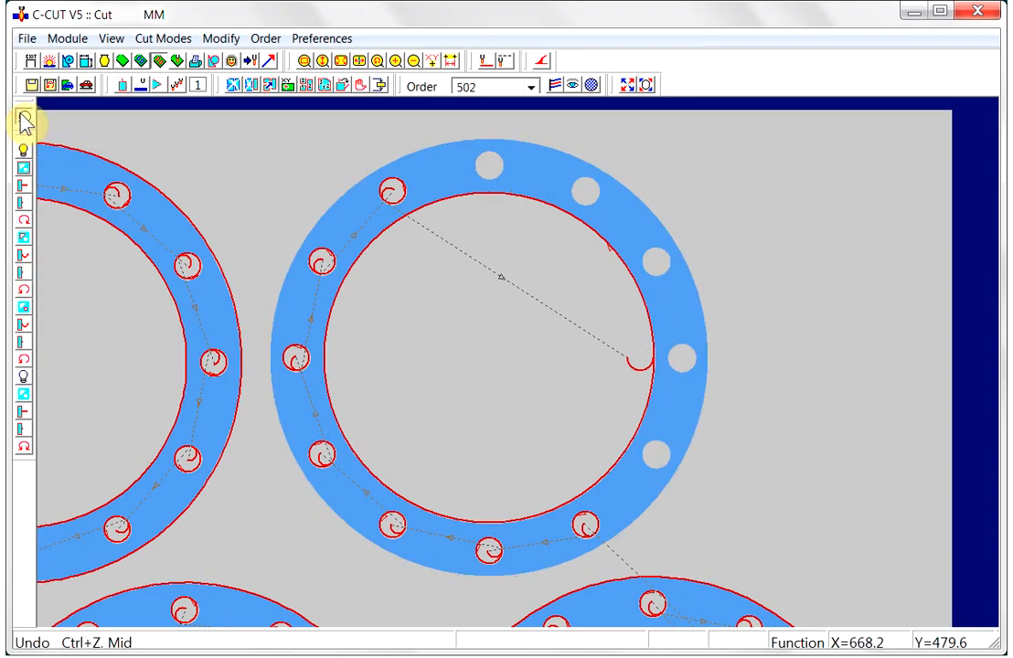
left_click(20, 115)
left_click(20, 115)
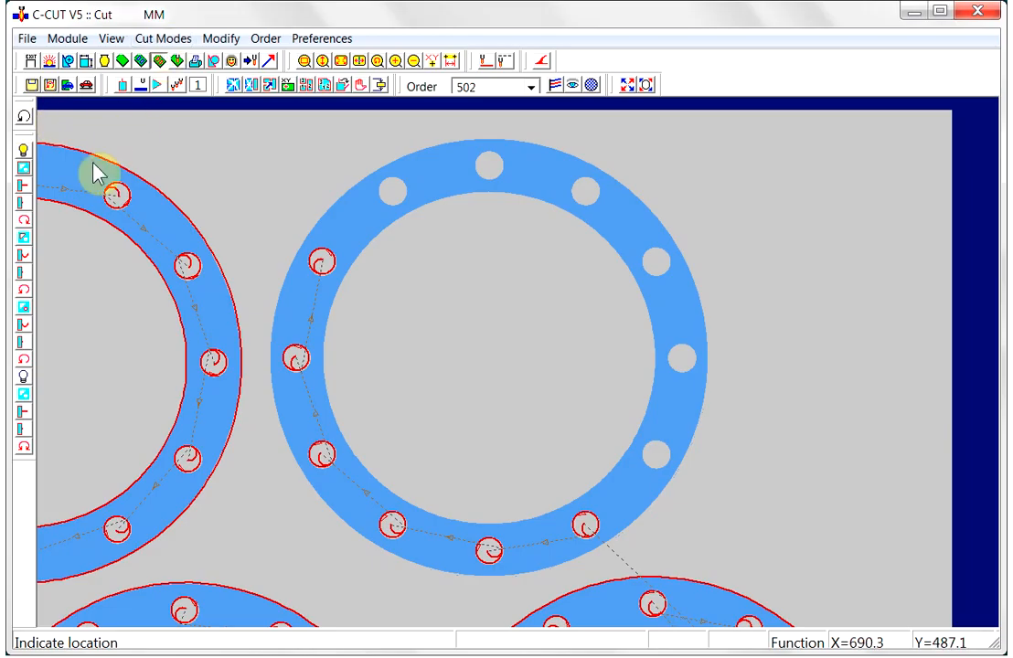
Step: Edit the offset of the curved lead-in used for holes and apply it
left_click(24, 327)
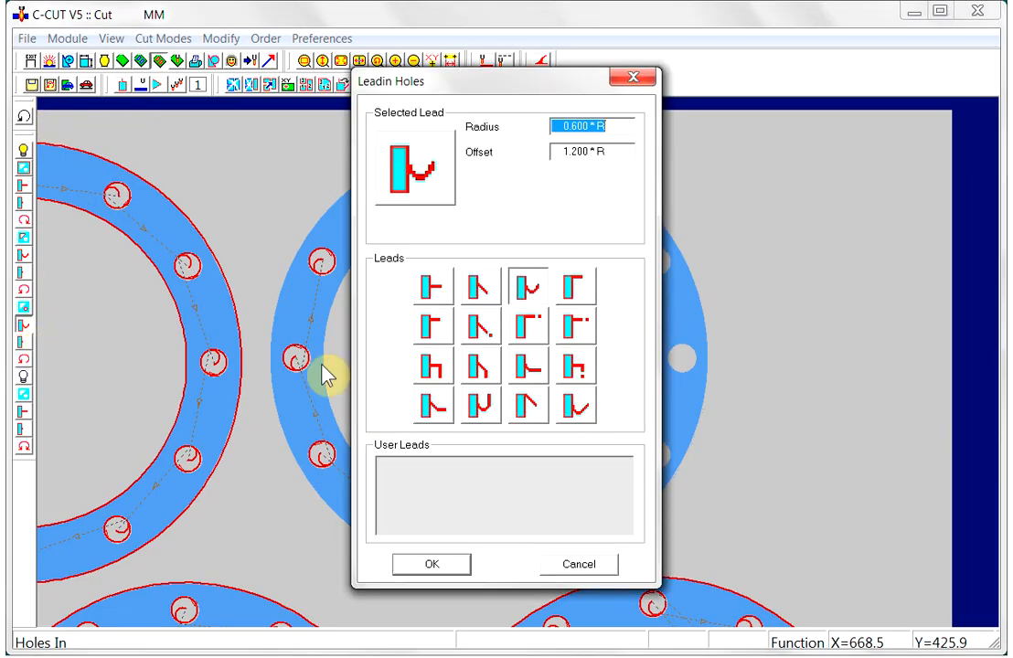
left_click(572, 151)
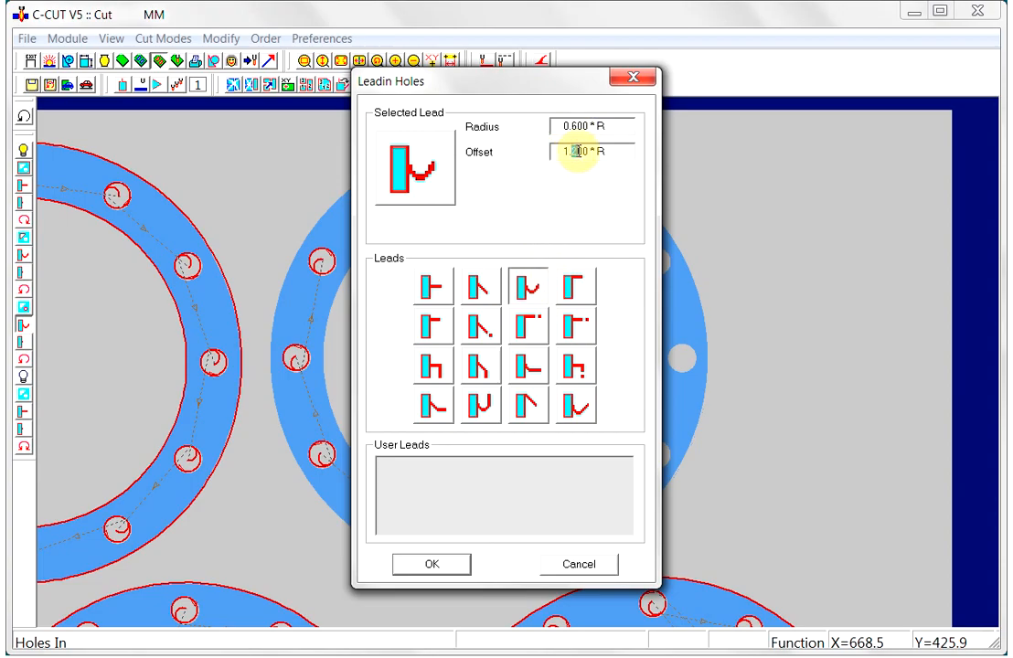
left_click(454, 569)
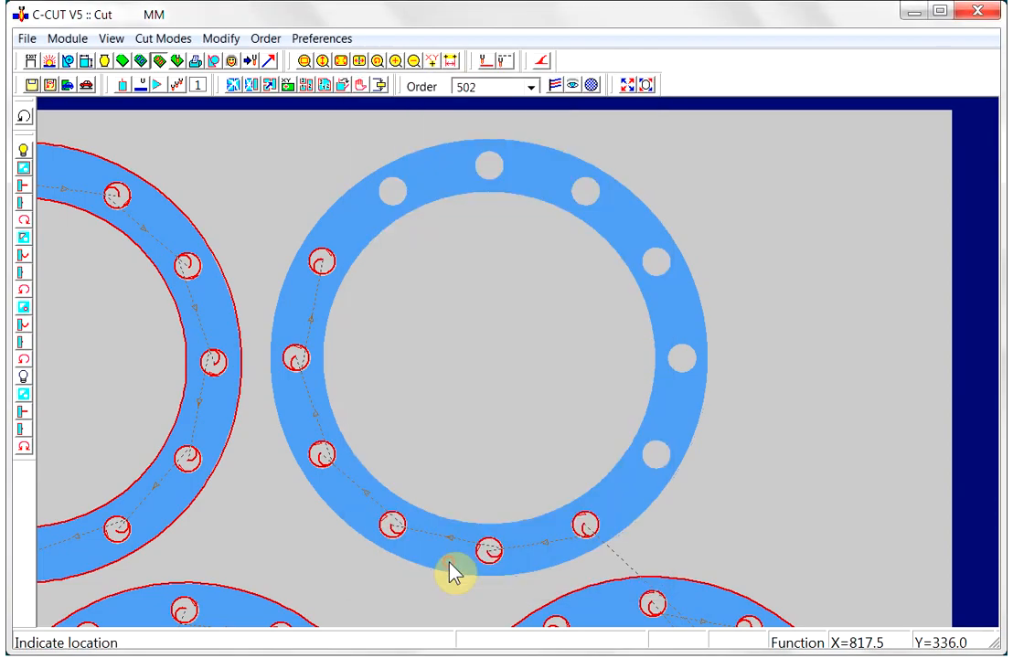
Step: Cut the upper-left small hole of the upper-right ring manually, and its remaining contours with automatic cutting of complete parts
left_click(383, 219)
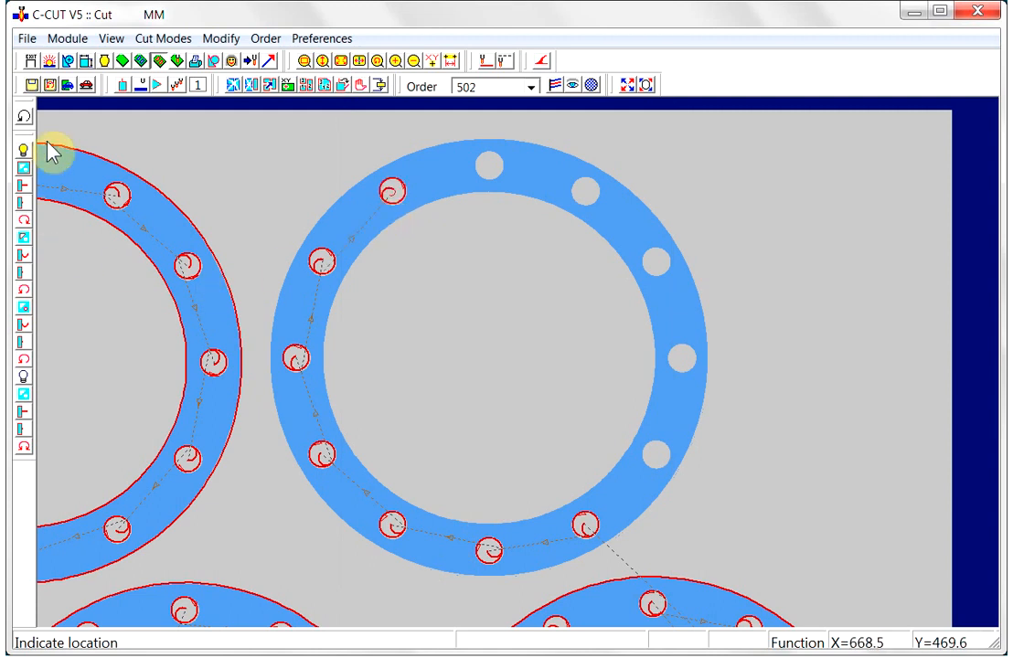
left_click(85, 86)
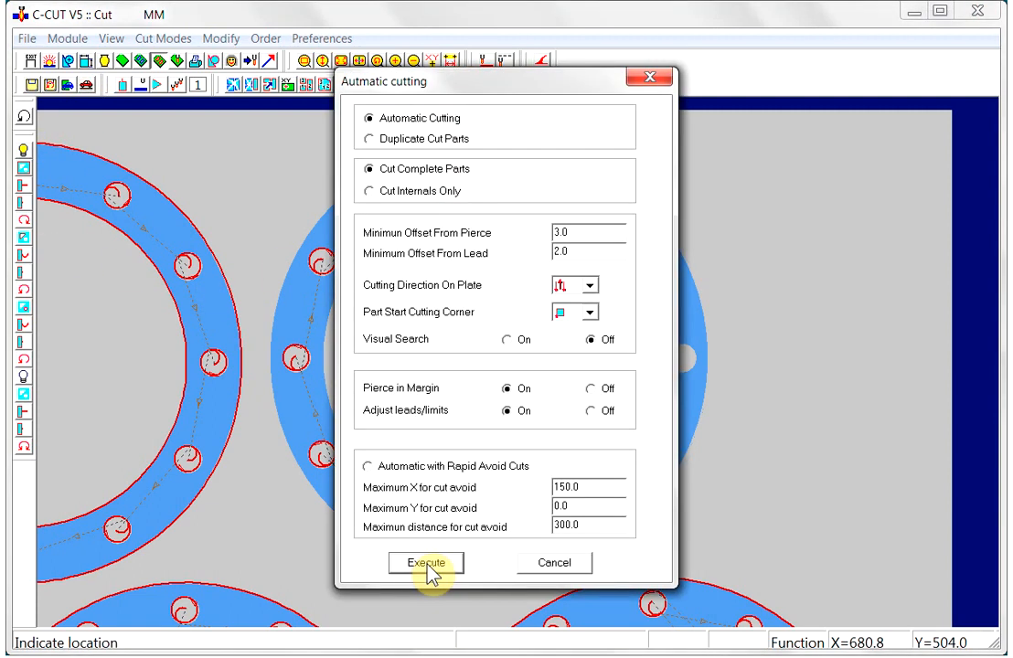
left_click(426, 564)
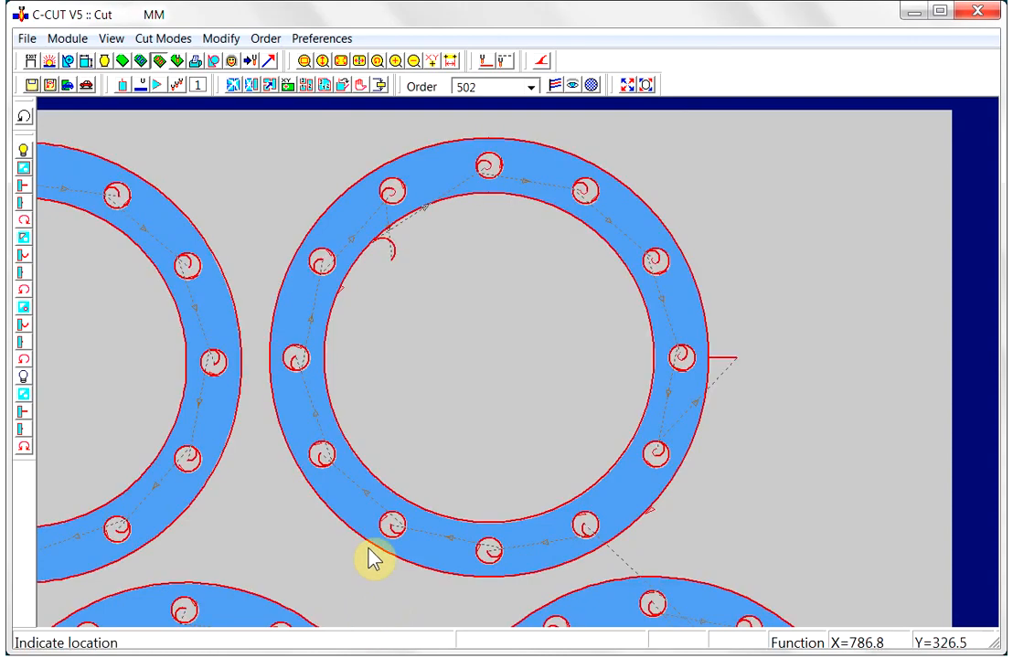
left_click(319, 245)
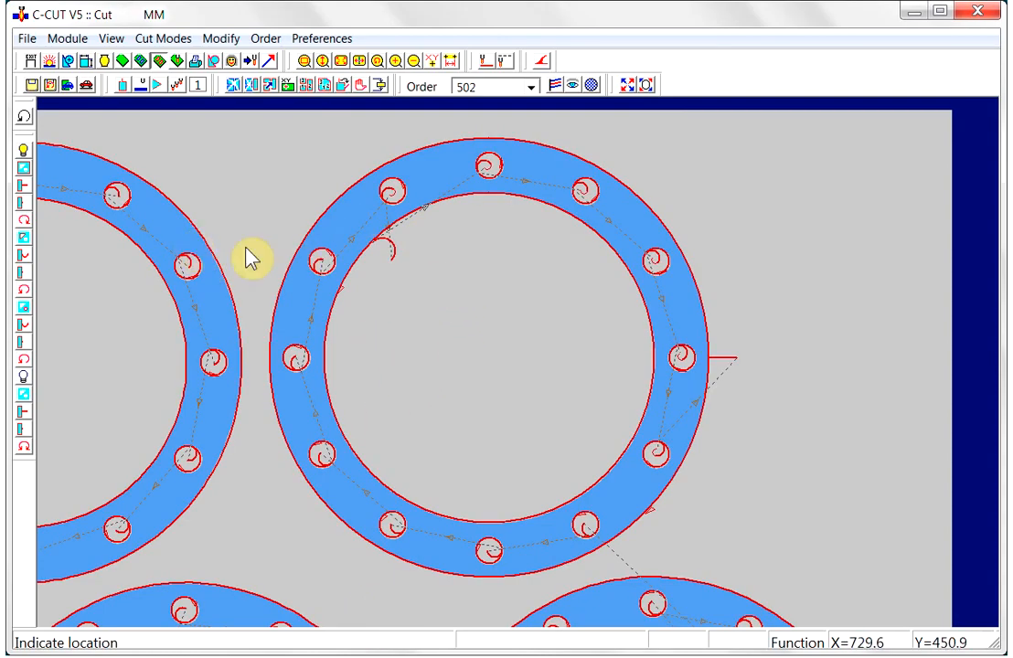
Step: Undo the automatic cutting and the manually cut upper-left hole of the upper-right ring
left_click(24, 117)
left_click(25, 117)
left_click(25, 117)
left_click(25, 117)
left_click(25, 117)
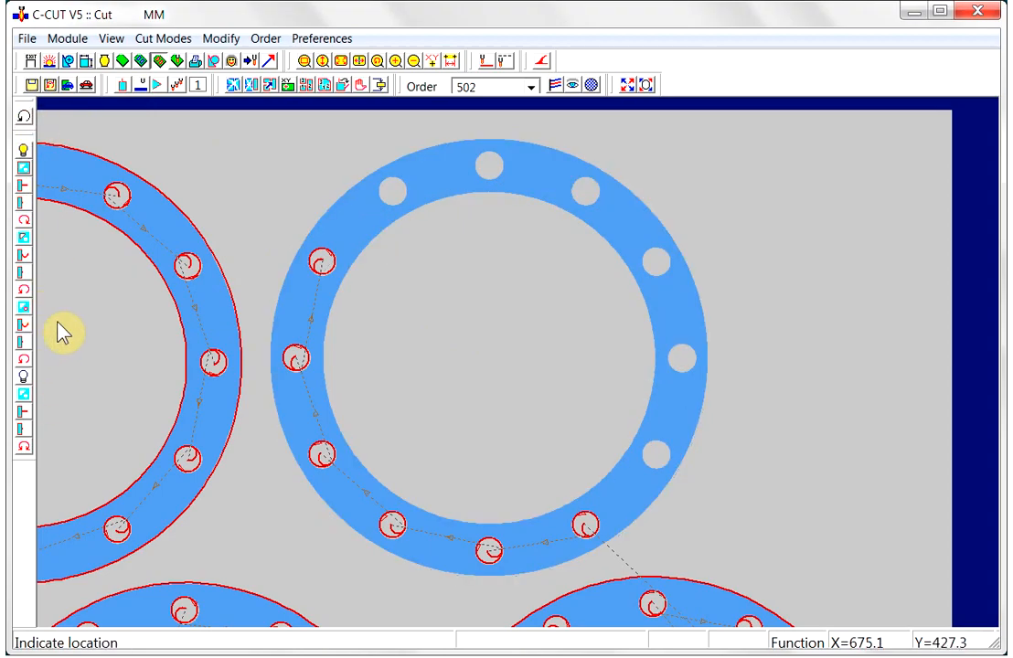
Step: Switch the hole lead-in to the straight perpendicular type with offset 1.4*R and cut the upper-right ring's remaining contours automatically
left_click(22, 328)
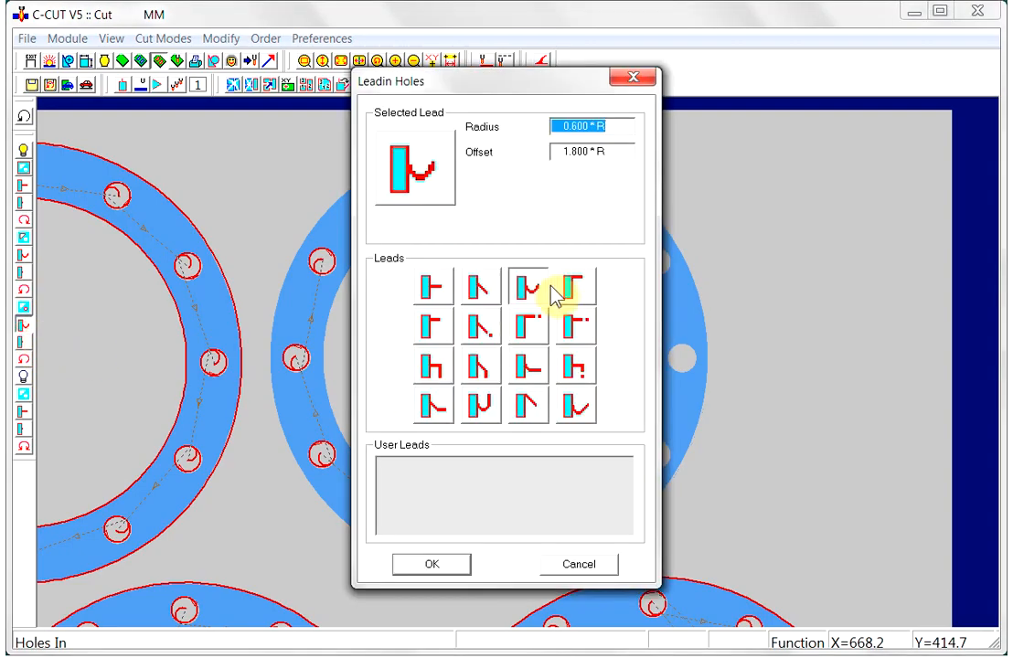
left_click(440, 291)
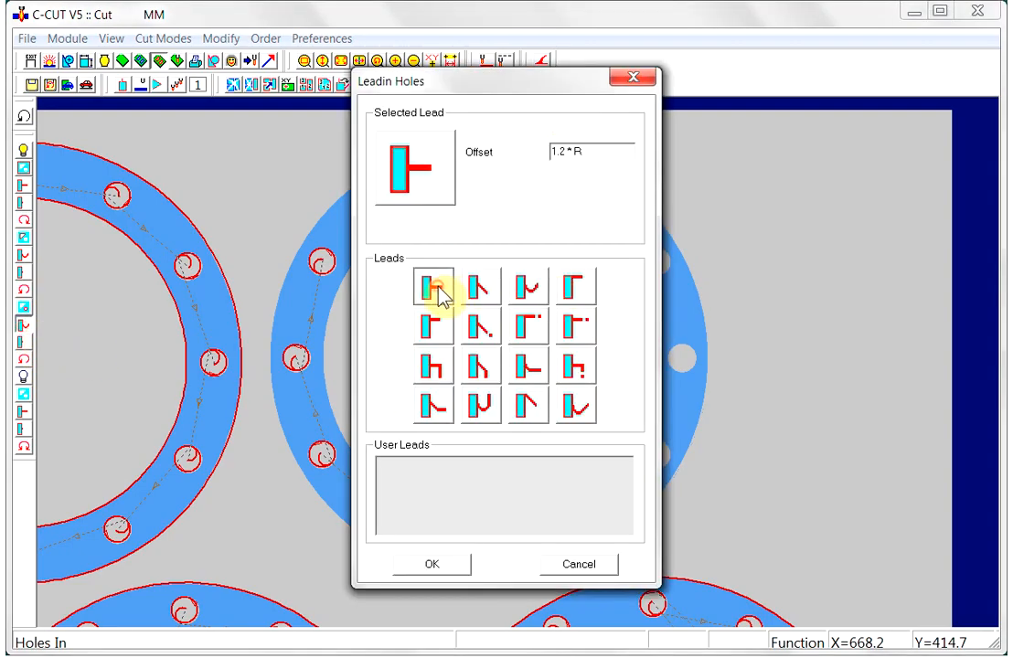
left_click(559, 152)
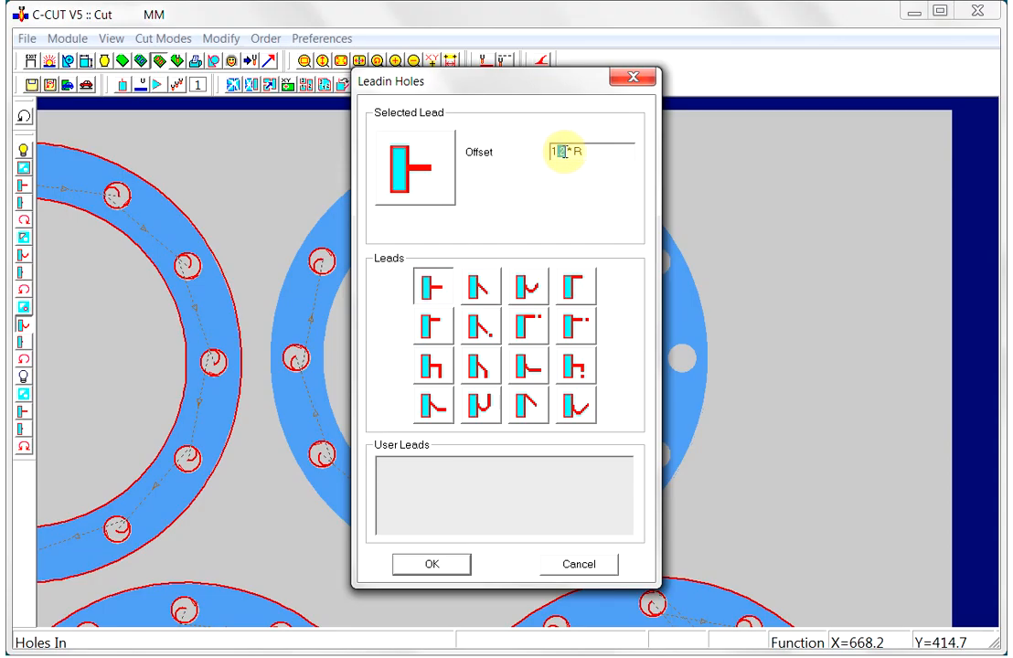
type("4")
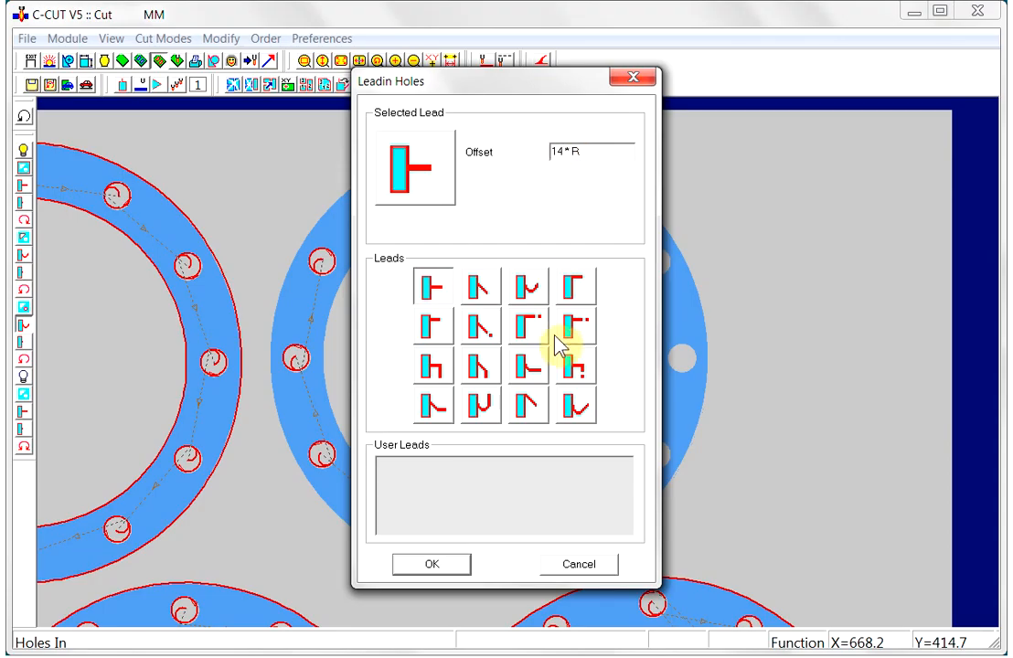
left_click(556, 151)
type(".")
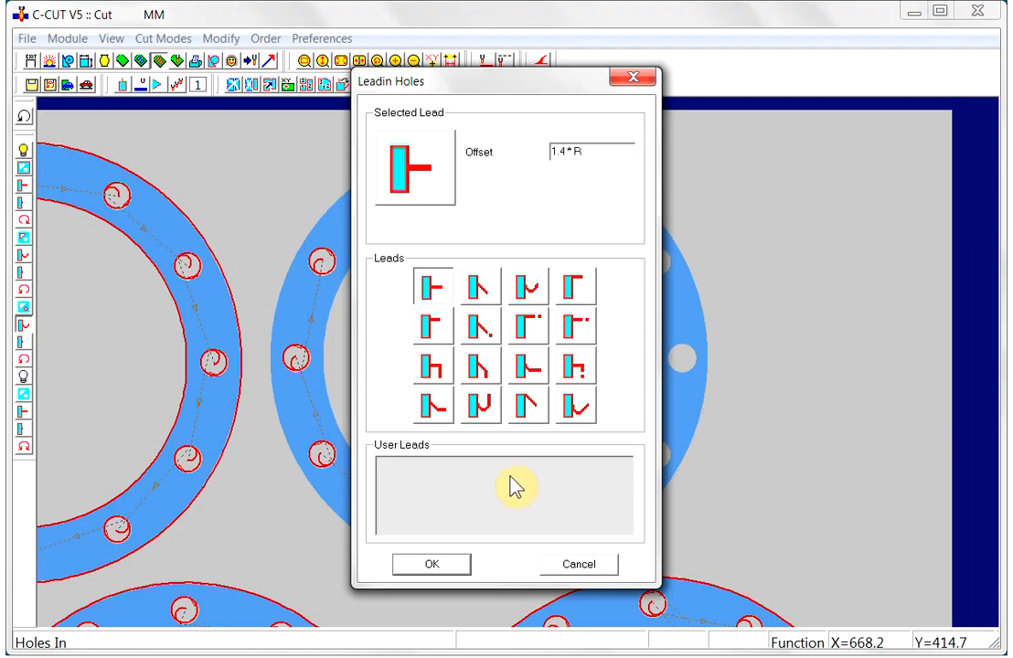
left_click(444, 566)
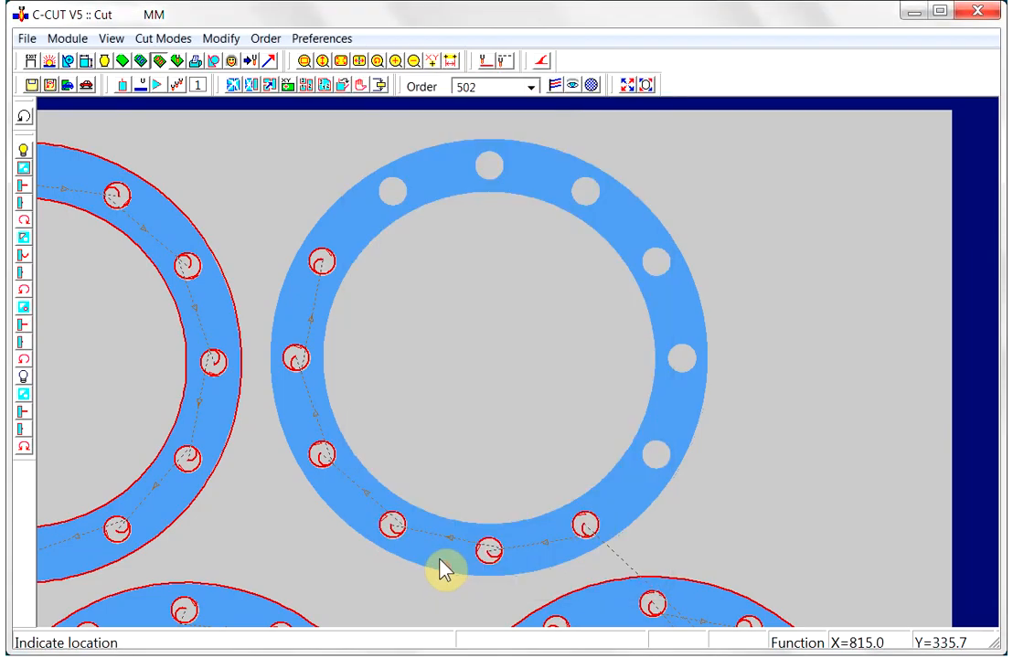
left_click(85, 85)
left_click(427, 563)
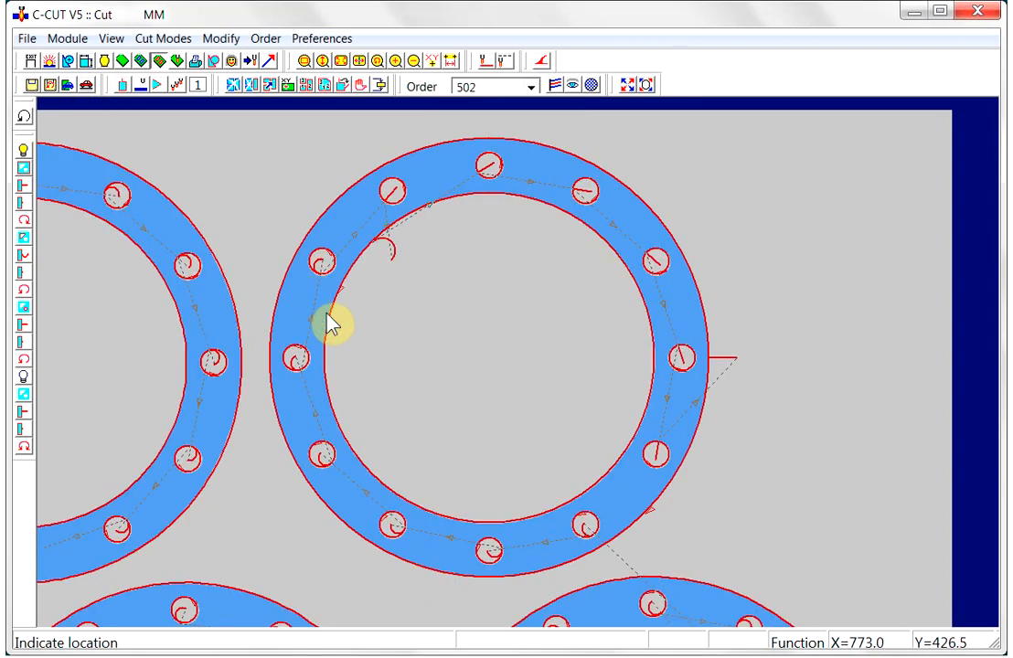
Step: Display the NC code of order 502 for the HPR post and trace its lines from contour 422 onward on the ring contours
left_click(177, 60)
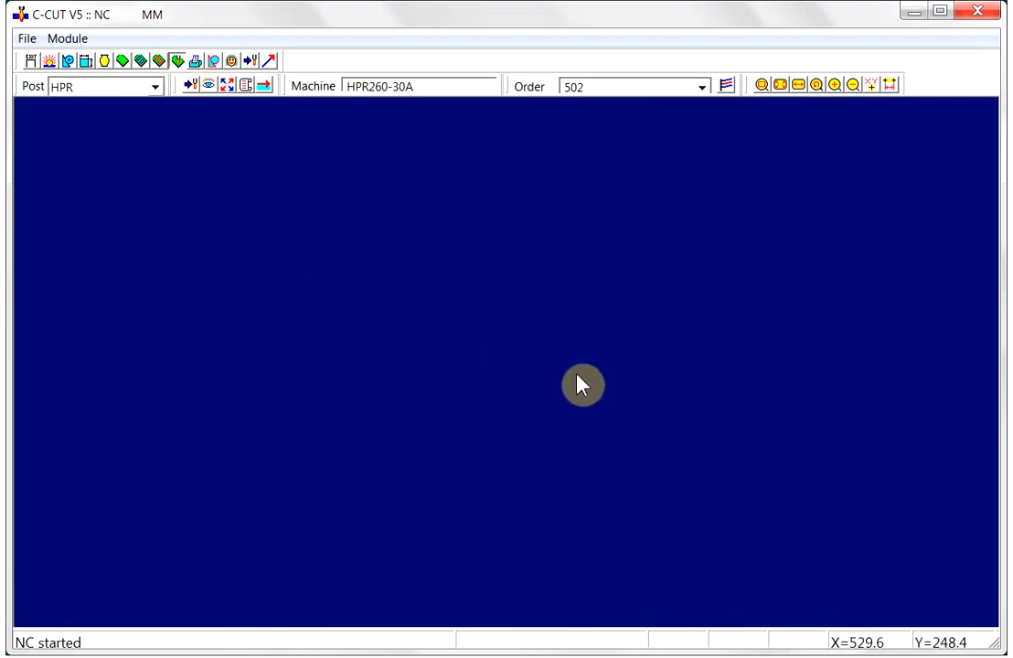
left_click(244, 91)
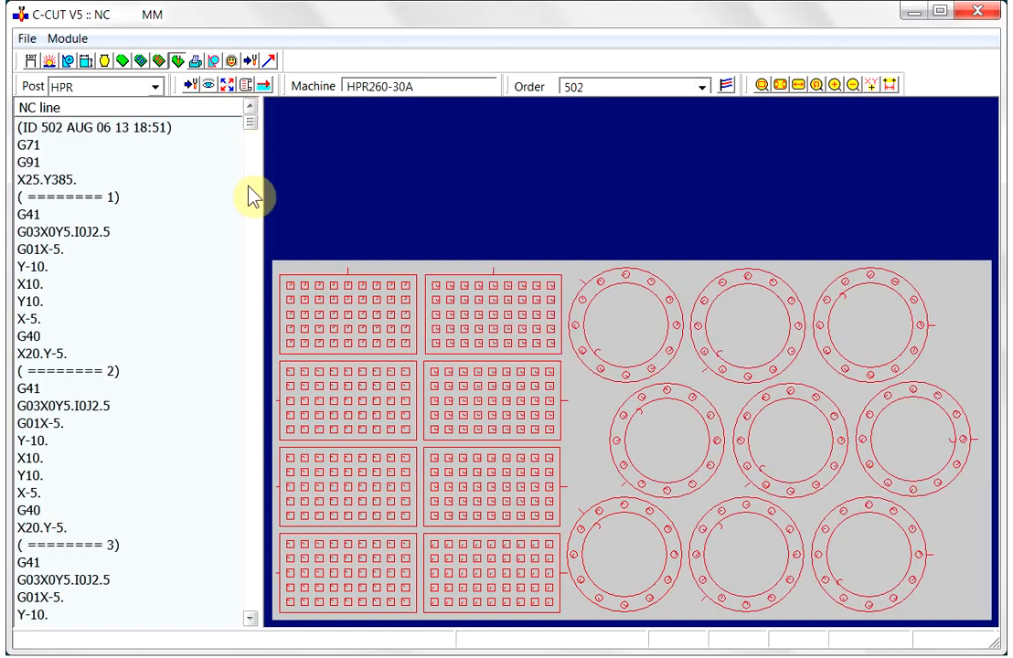
left_click_drag(252, 128, 250, 558)
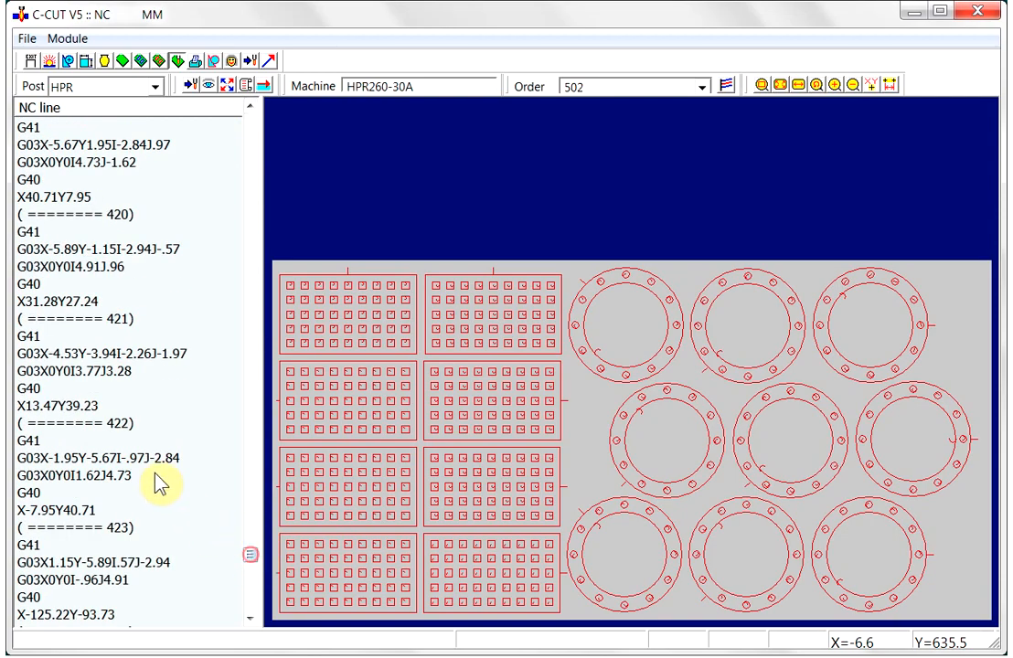
left_click(134, 476)
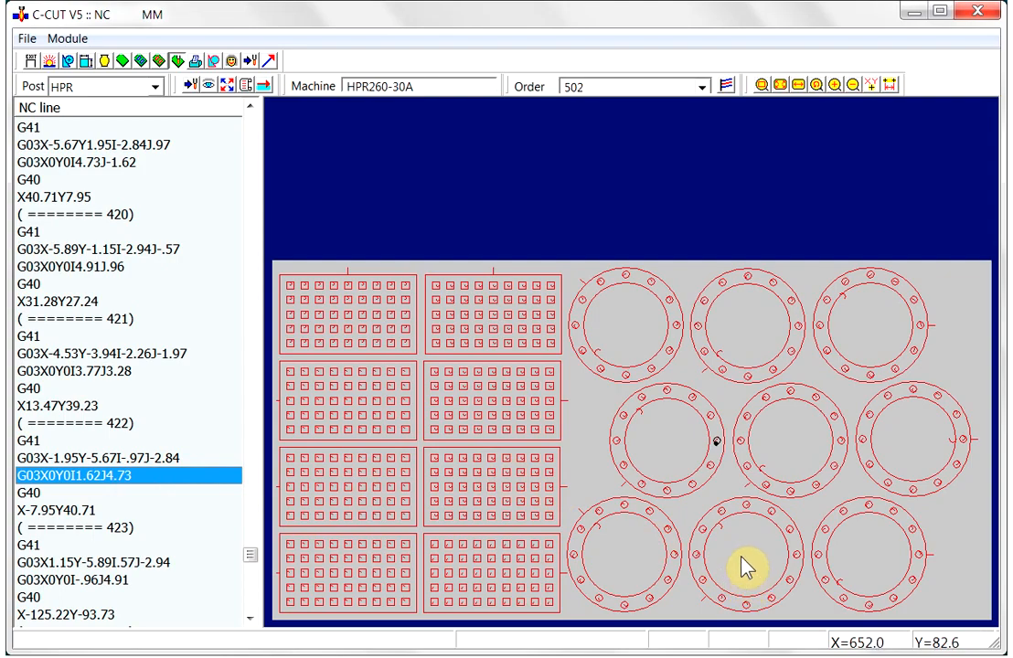
left_click(760, 85)
left_click_drag(616, 321, 790, 576)
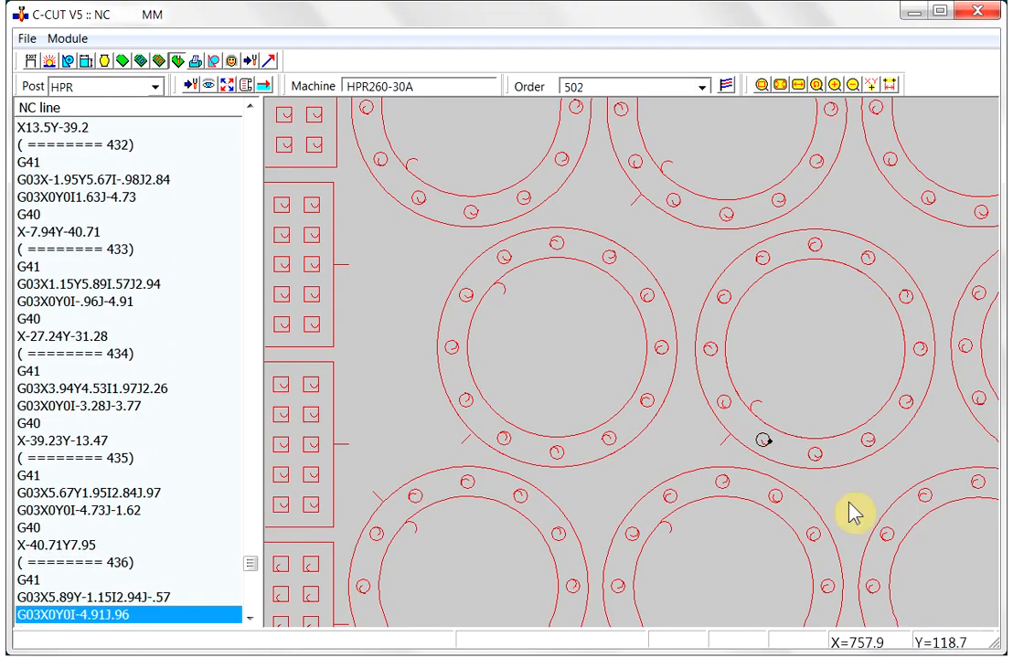
Step: Return to the Start module and preview model 500, order 501 and order 502
left_click(49, 60)
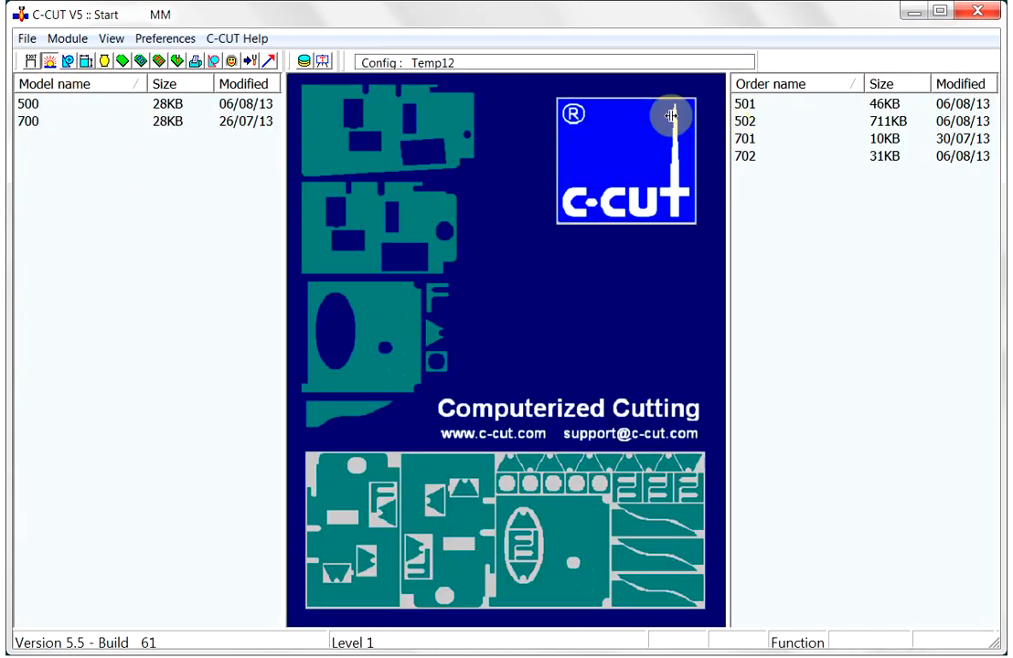
left_click(29, 106)
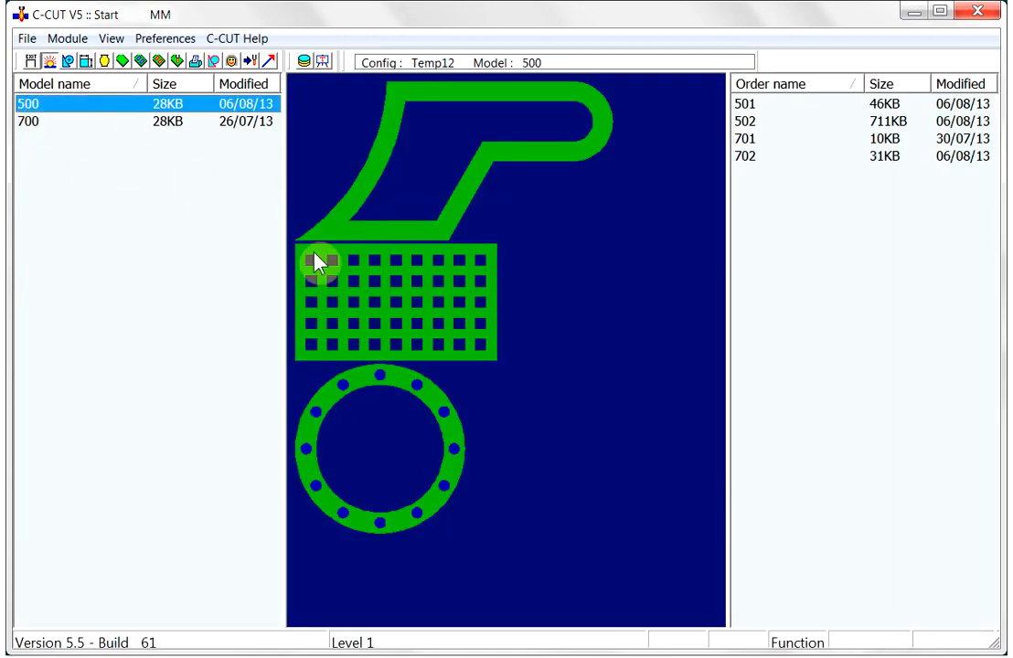
left_click(746, 103)
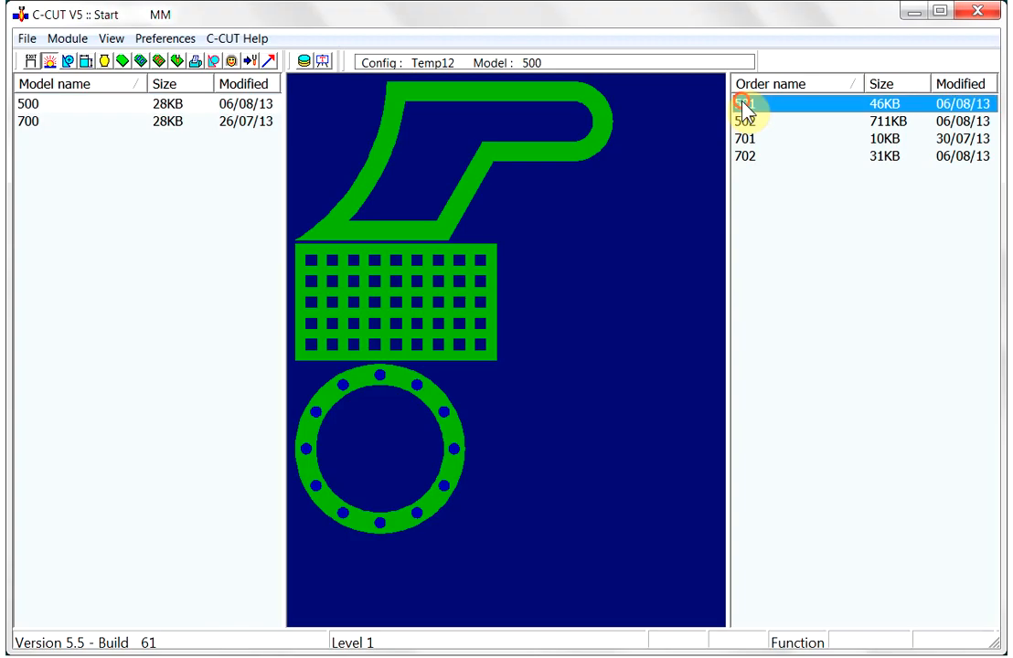
left_click(750, 123)
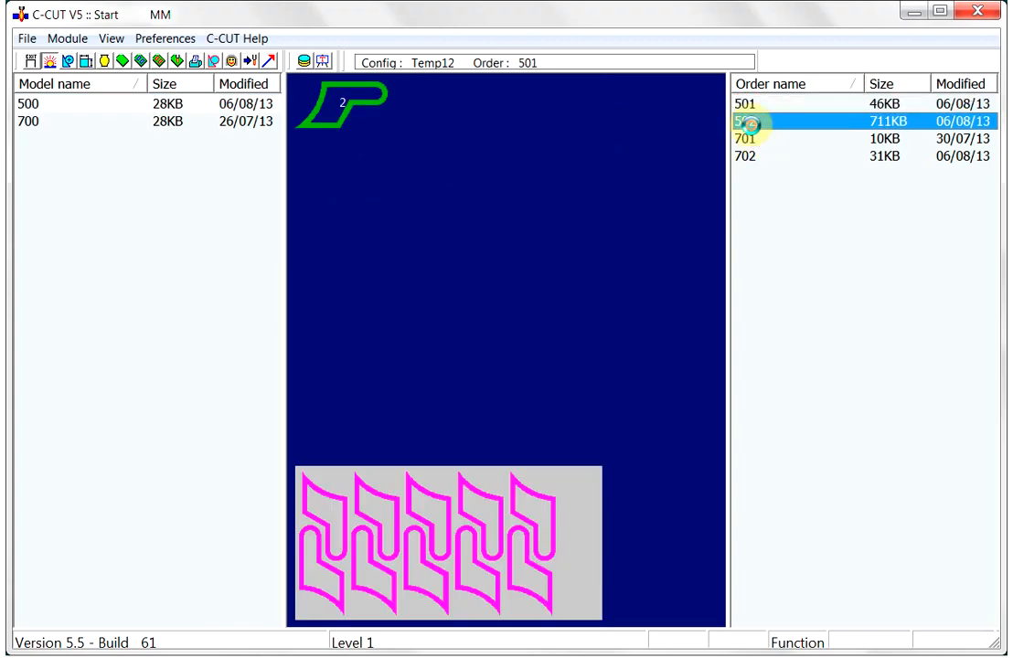